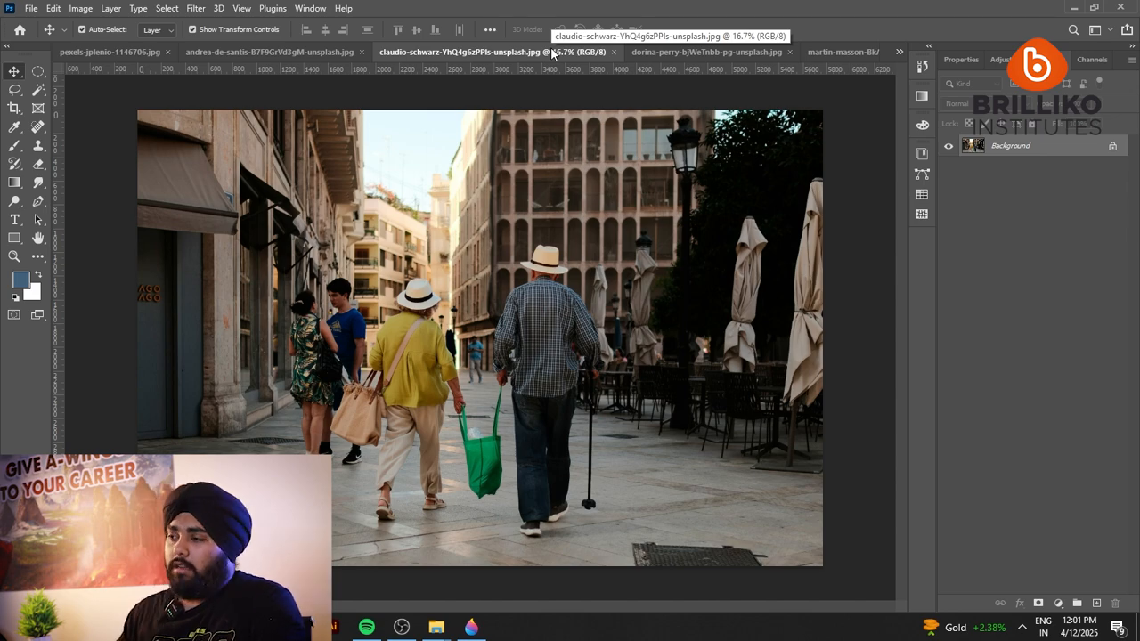
Look through the open photos and bring up the night-time Lawson storefront image.
click(277, 51)
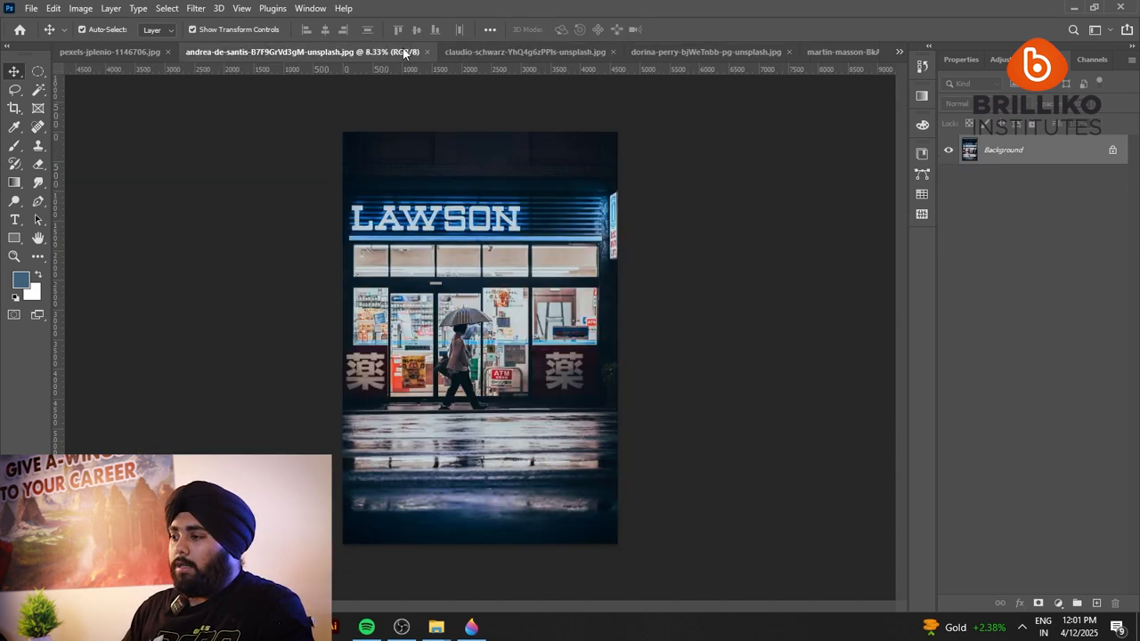
click(505, 57)
click(740, 51)
click(843, 52)
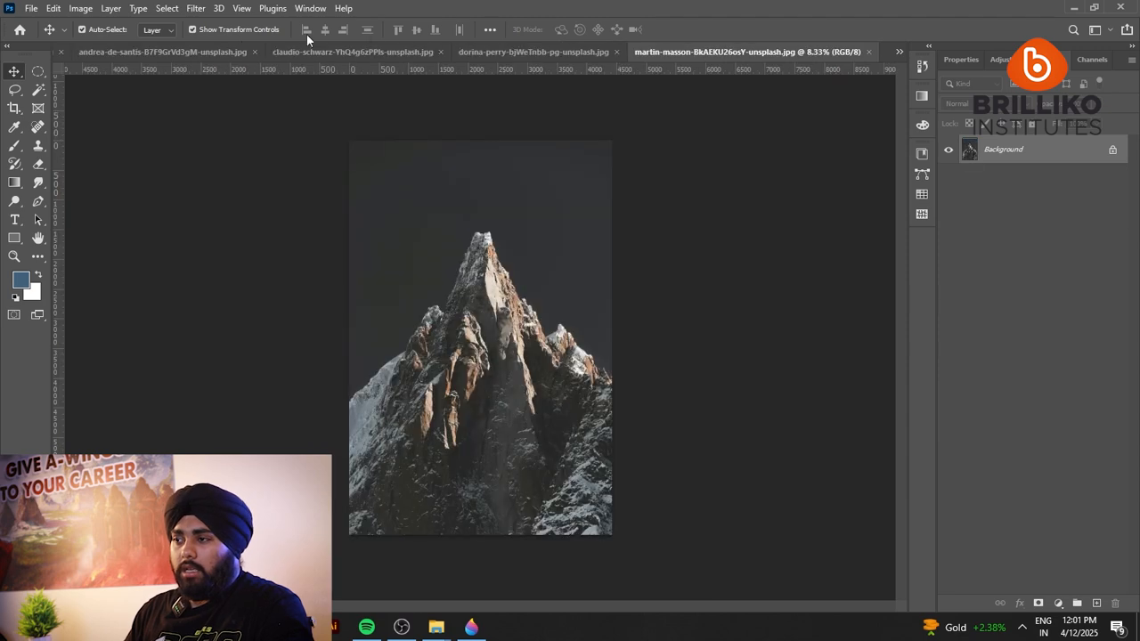
click(134, 52)
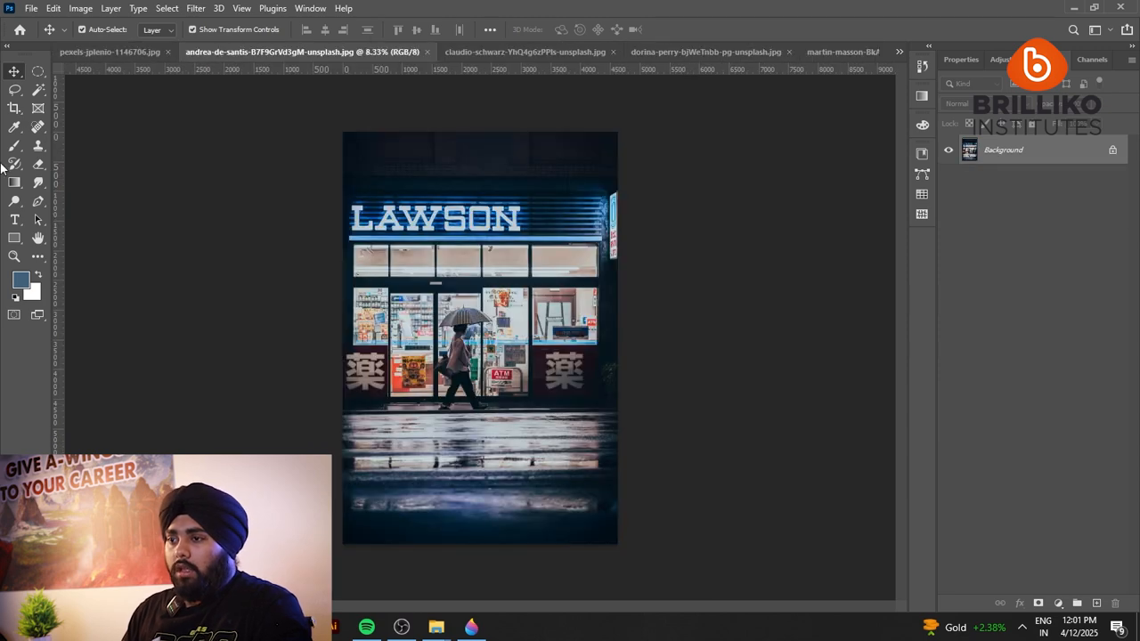
Choose the Rectangular Marquee tool and try selections around the LAWSON sign and the area around the pedestrian.
right_click(14, 73)
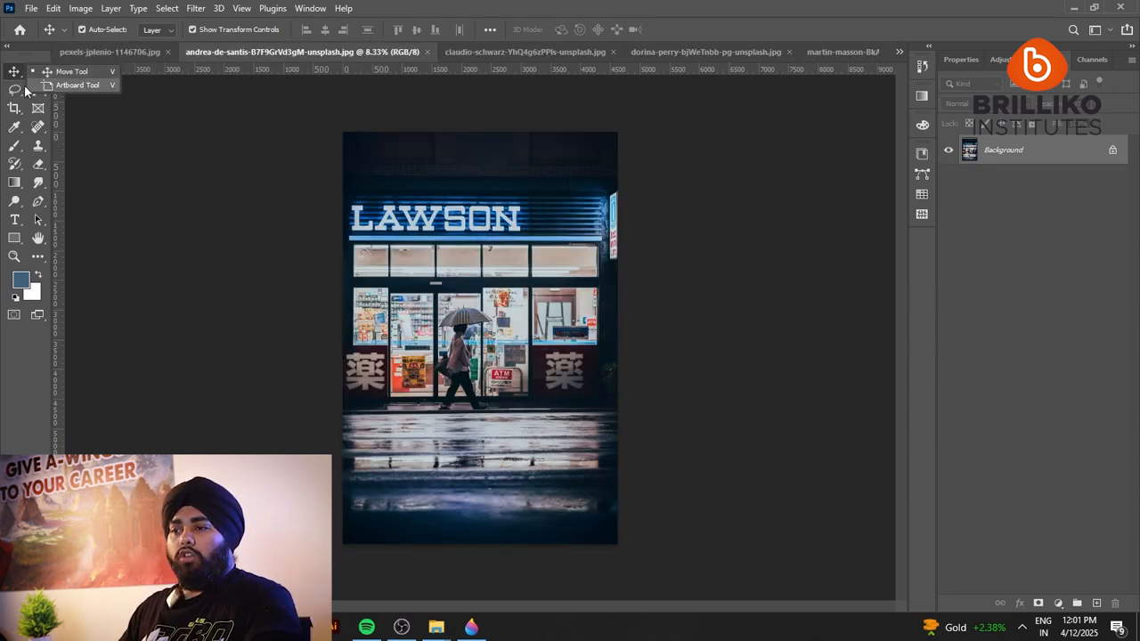
click(16, 73)
right_click(41, 71)
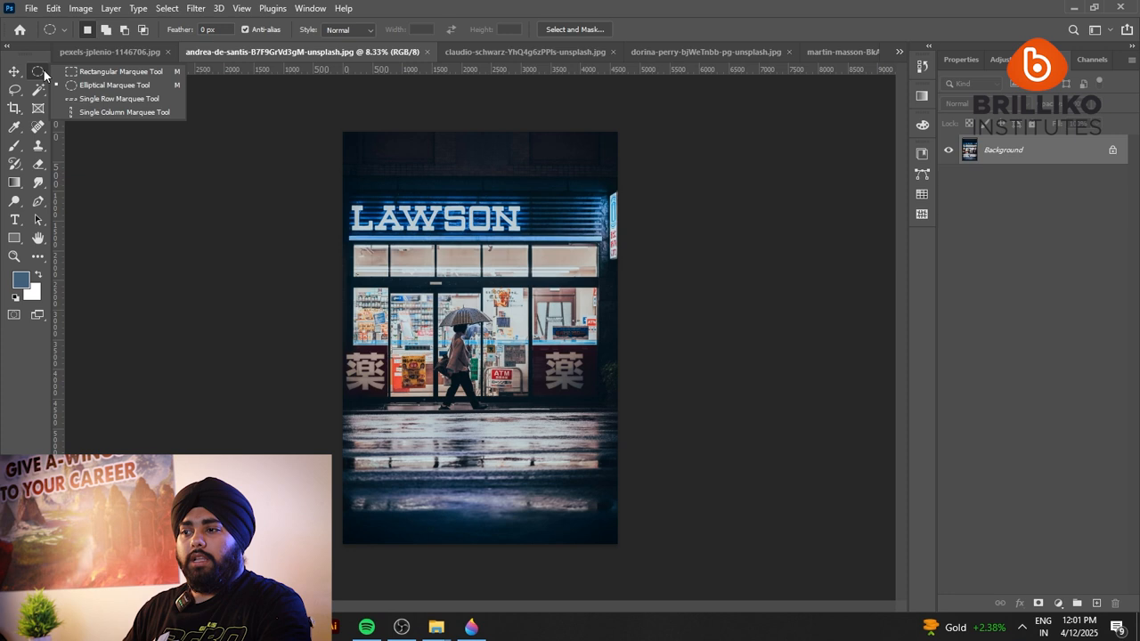
click(123, 73)
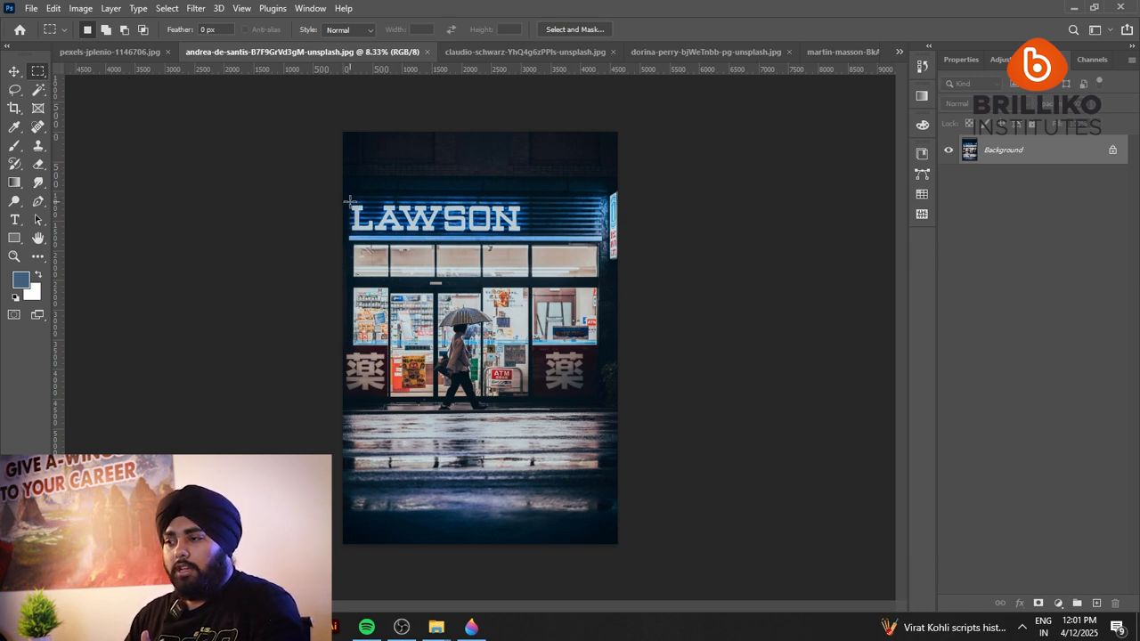
drag(351, 201, 531, 239)
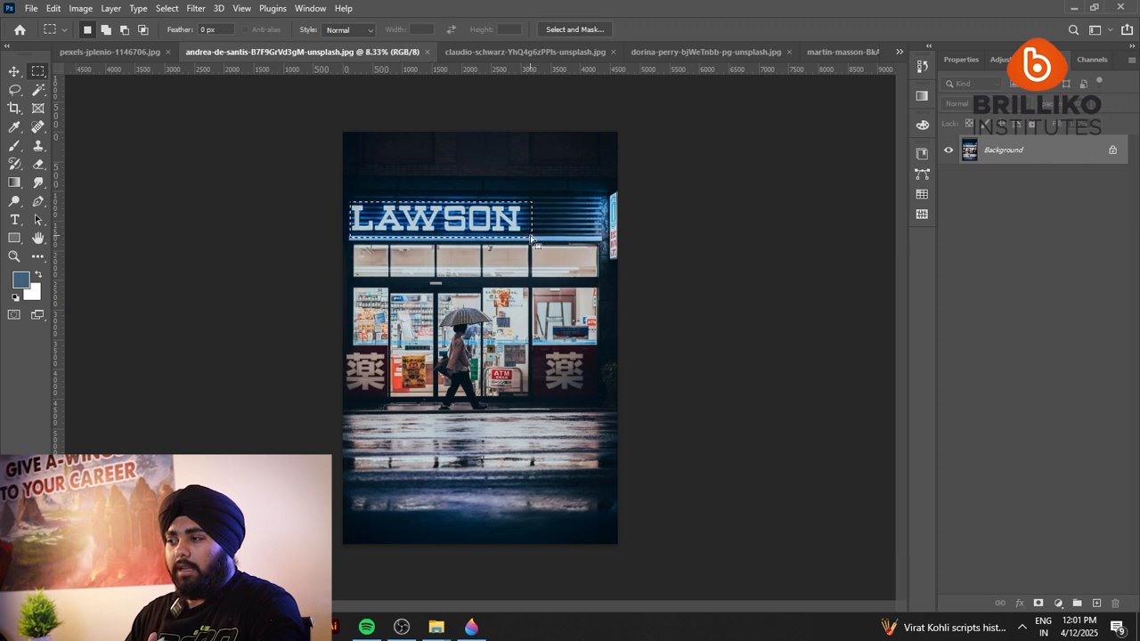
drag(384, 277, 523, 433)
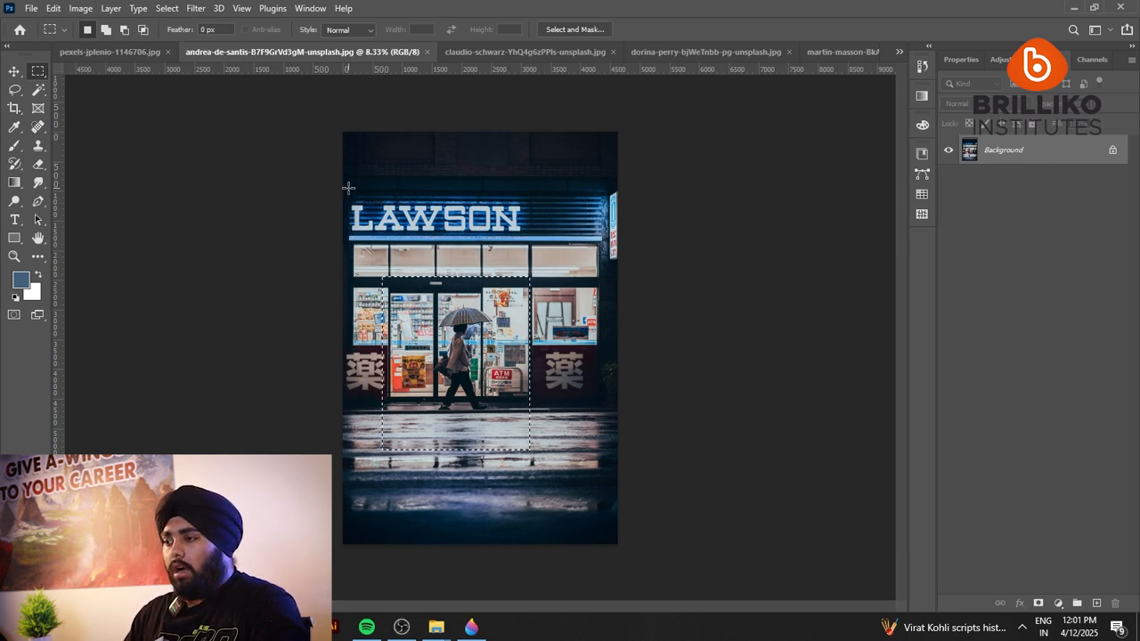
Copy a rectangular selection of the LAWSON sign to a new layer and hide the Background to view it alone.
drag(346, 197, 527, 240)
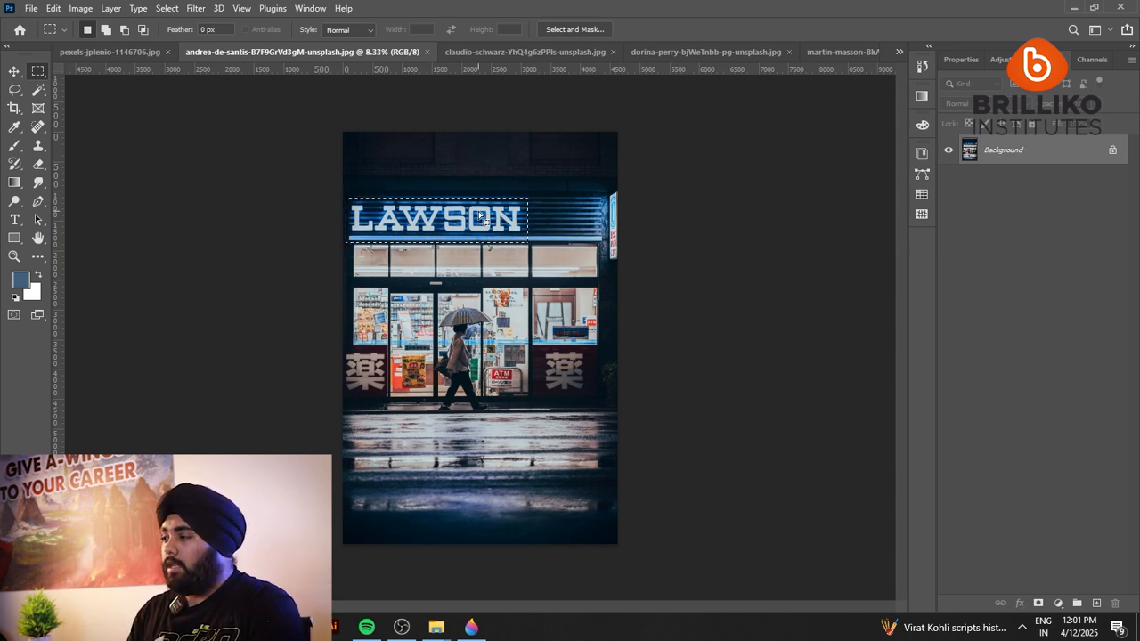
key(ctrl+j)
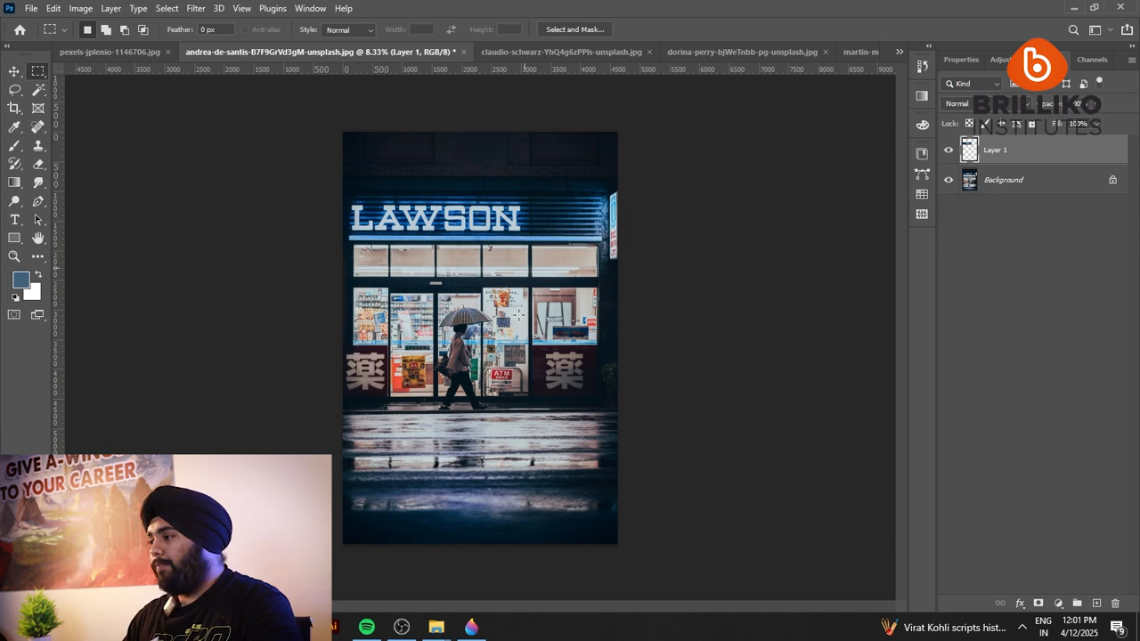
click(950, 181)
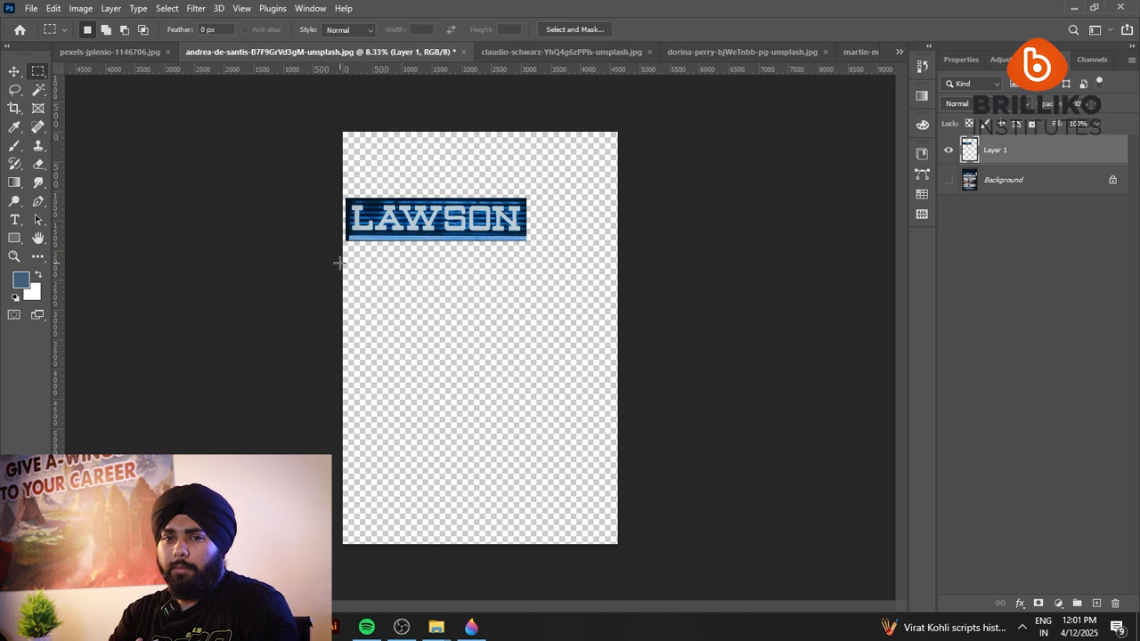
Hide the copied sign layer, and make the Background visible and active.
click(949, 150)
click(948, 180)
click(978, 185)
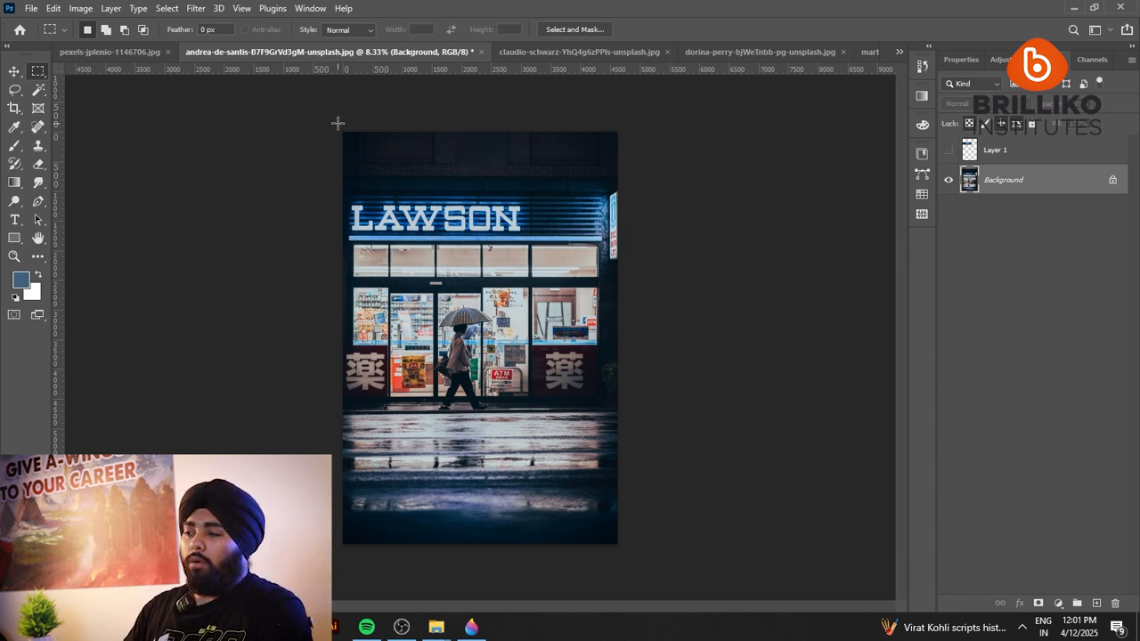
Copy a square marquee selection of the storefront to a new layer and hide the Background.
drag(356, 187, 586, 415)
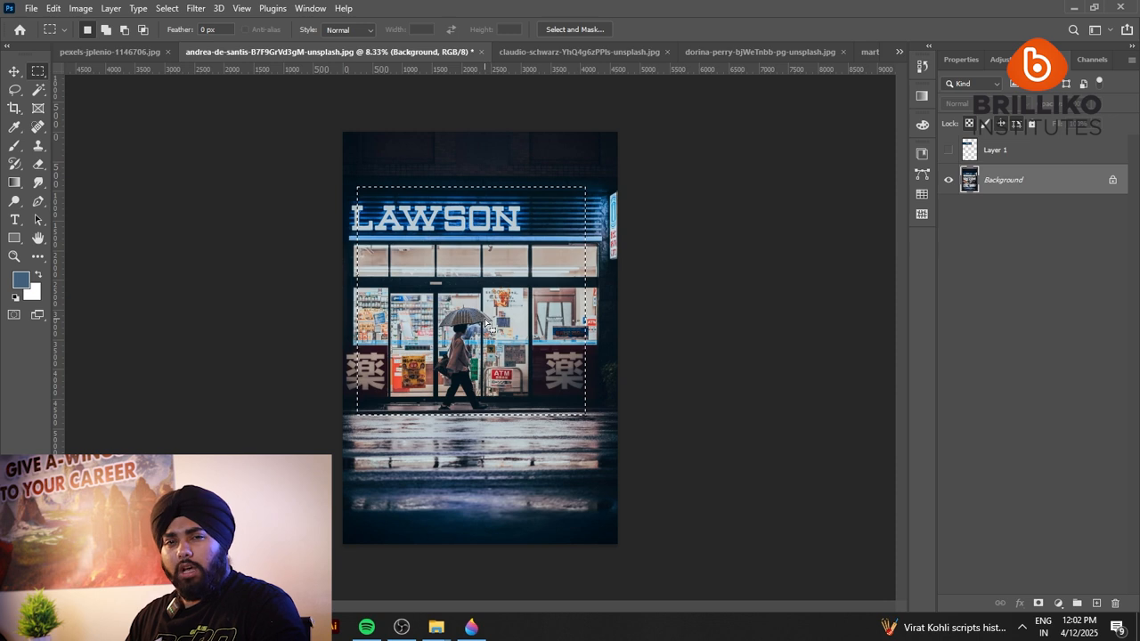
key(ctrl+j)
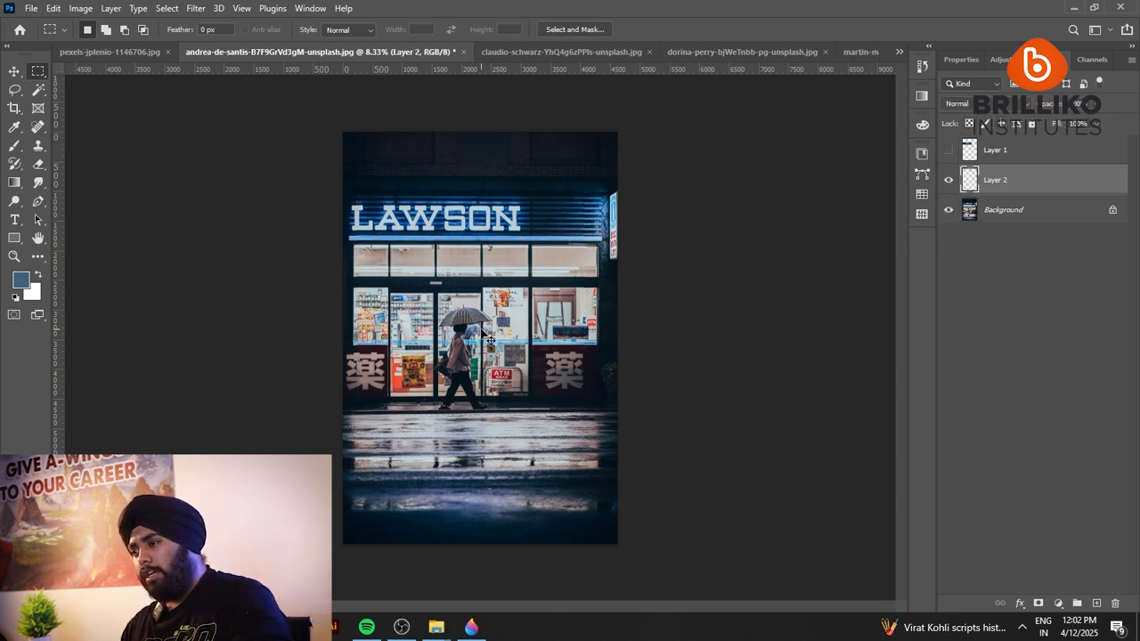
click(947, 210)
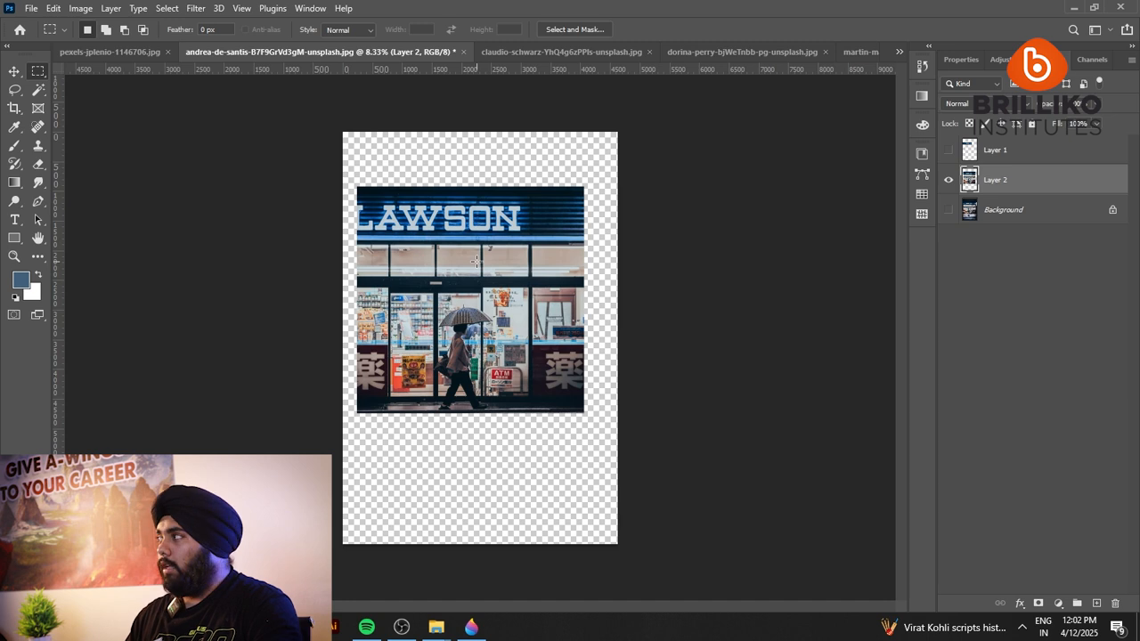
Hide the square storefront layer, and show and select the Background again.
click(949, 180)
click(971, 214)
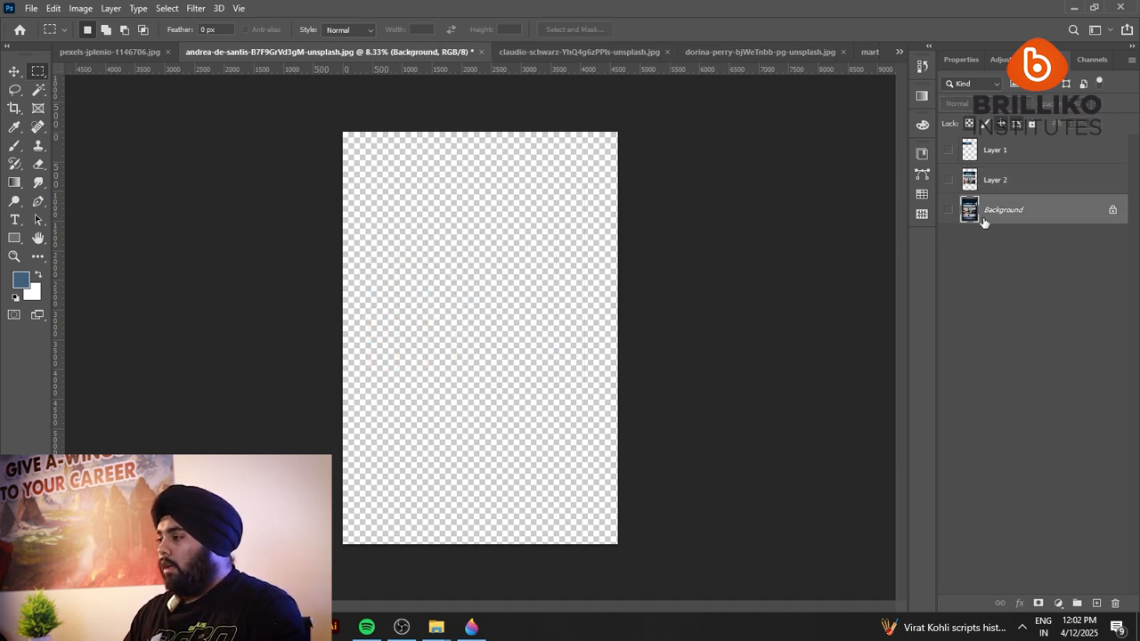
click(949, 210)
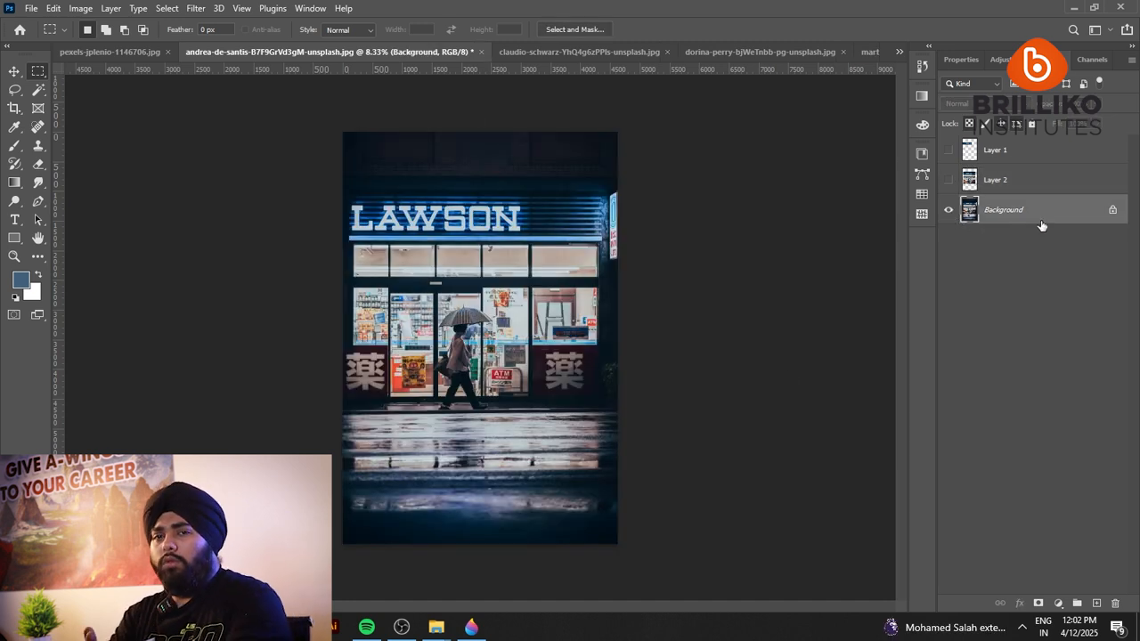
Copy a tall oval Elliptical Marquee selection around the pedestrian to a new layer and hide the Background.
right_click(37, 72)
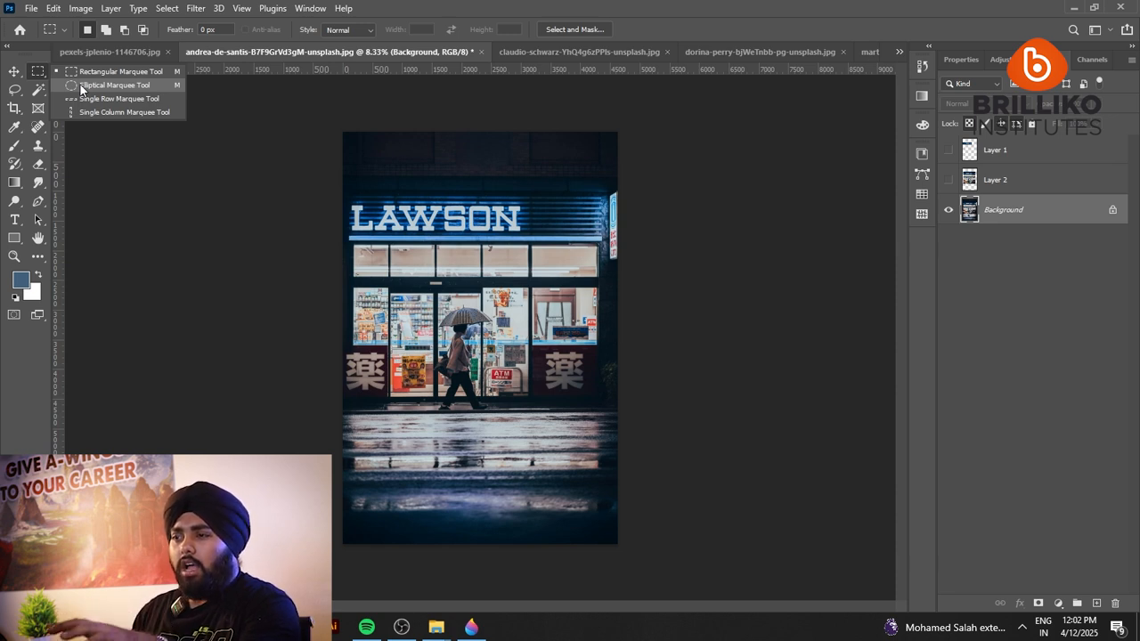
click(79, 83)
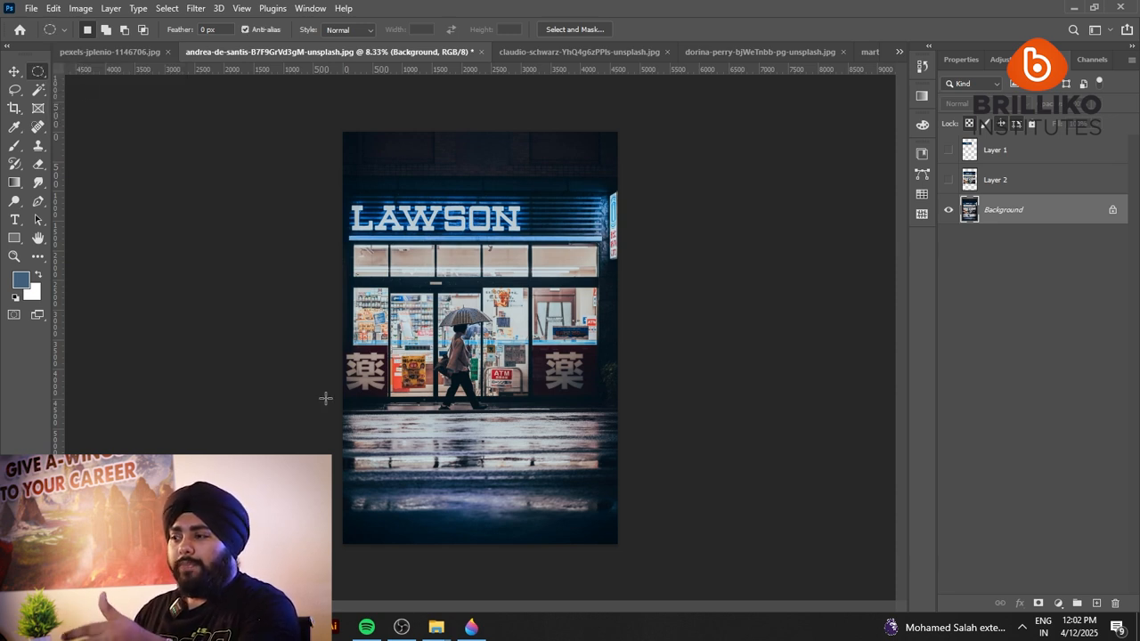
drag(366, 188, 552, 483)
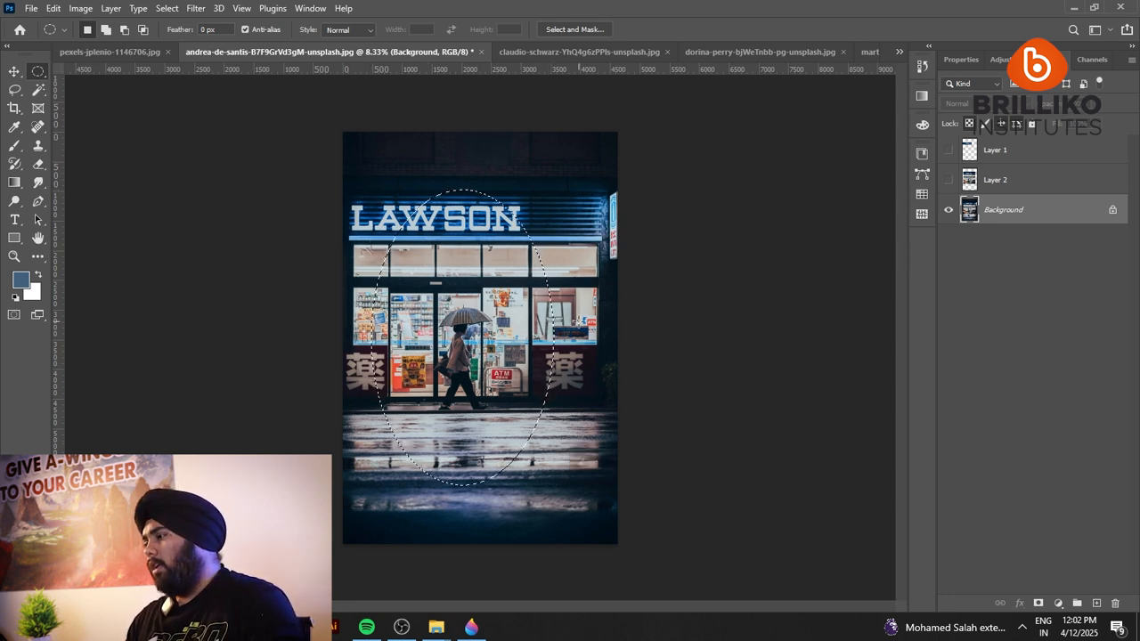
key(ctrl+j)
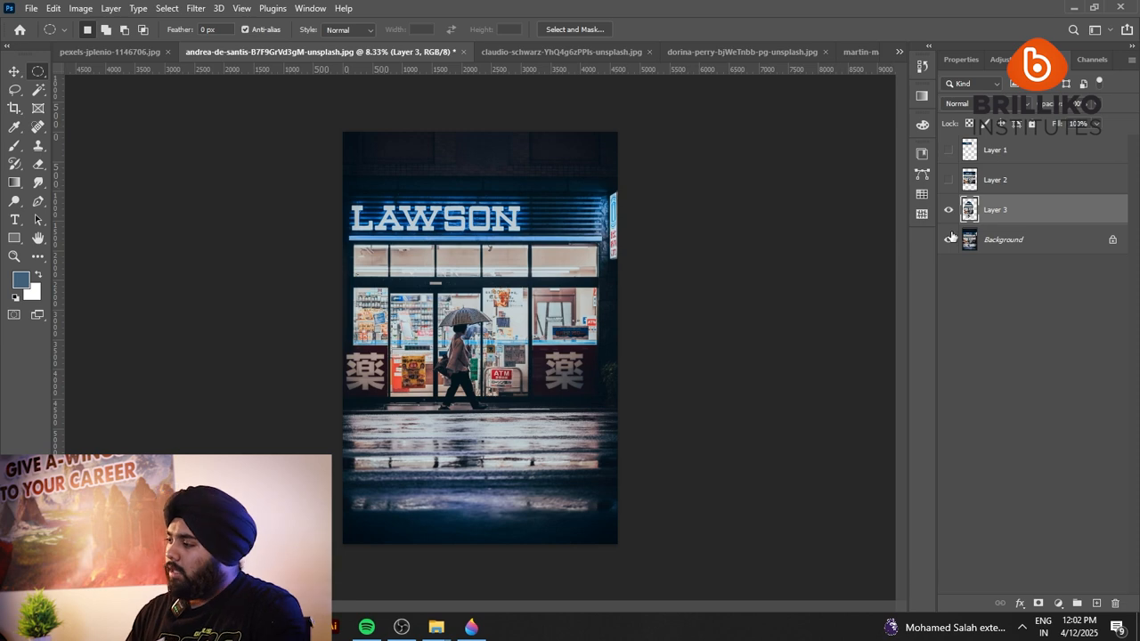
click(949, 239)
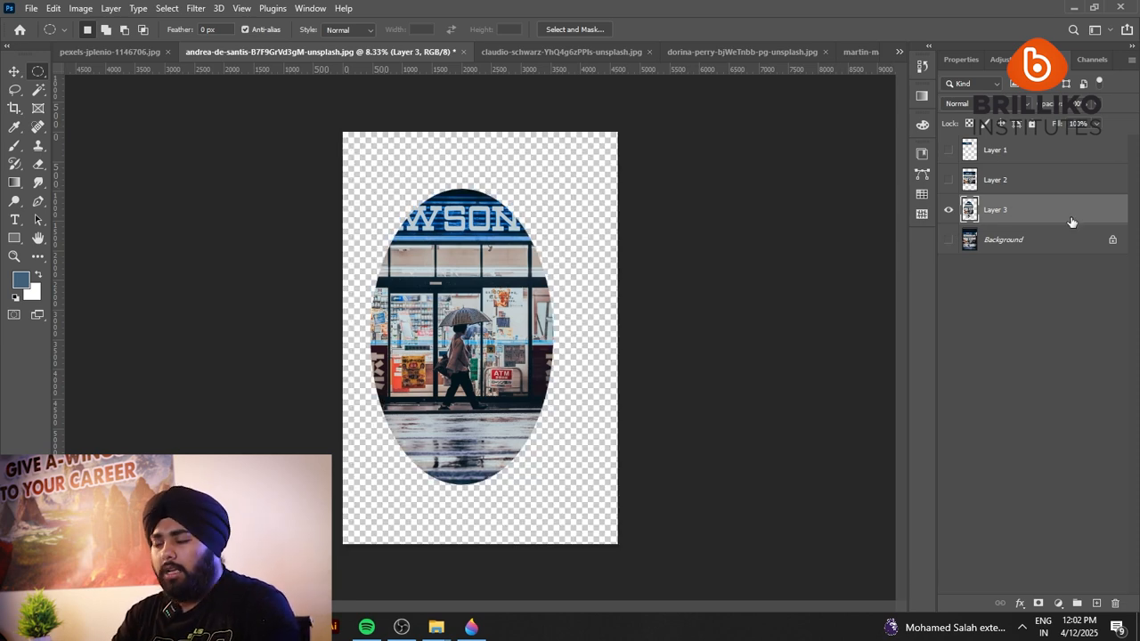
Hide the oval cutout layer, and bring back the Background as the active layer.
click(949, 209)
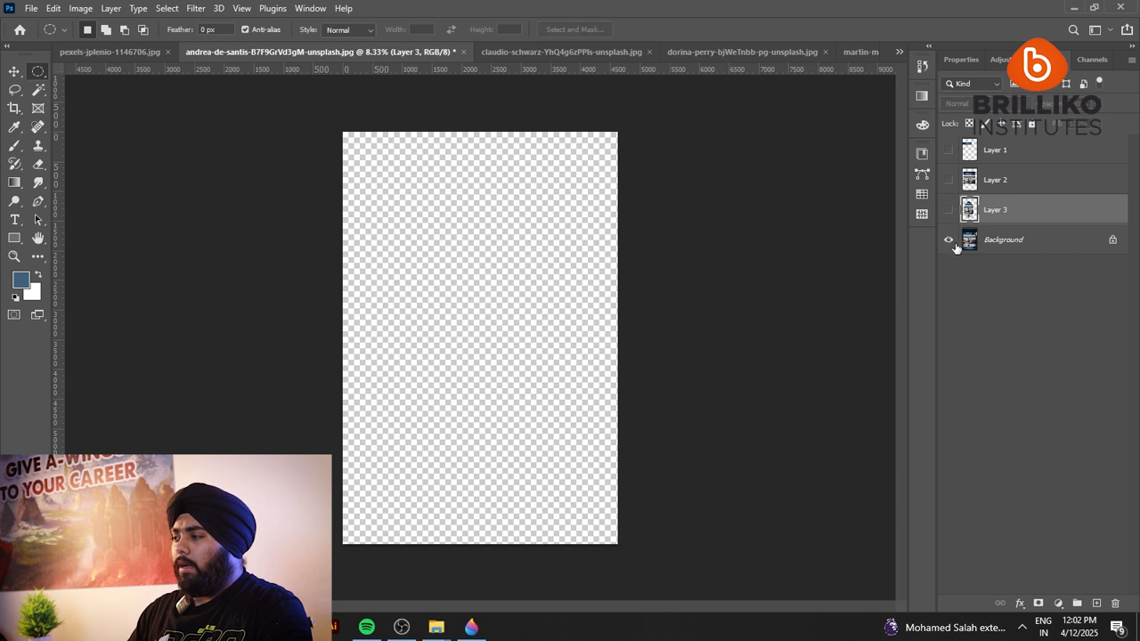
click(949, 238)
click(981, 247)
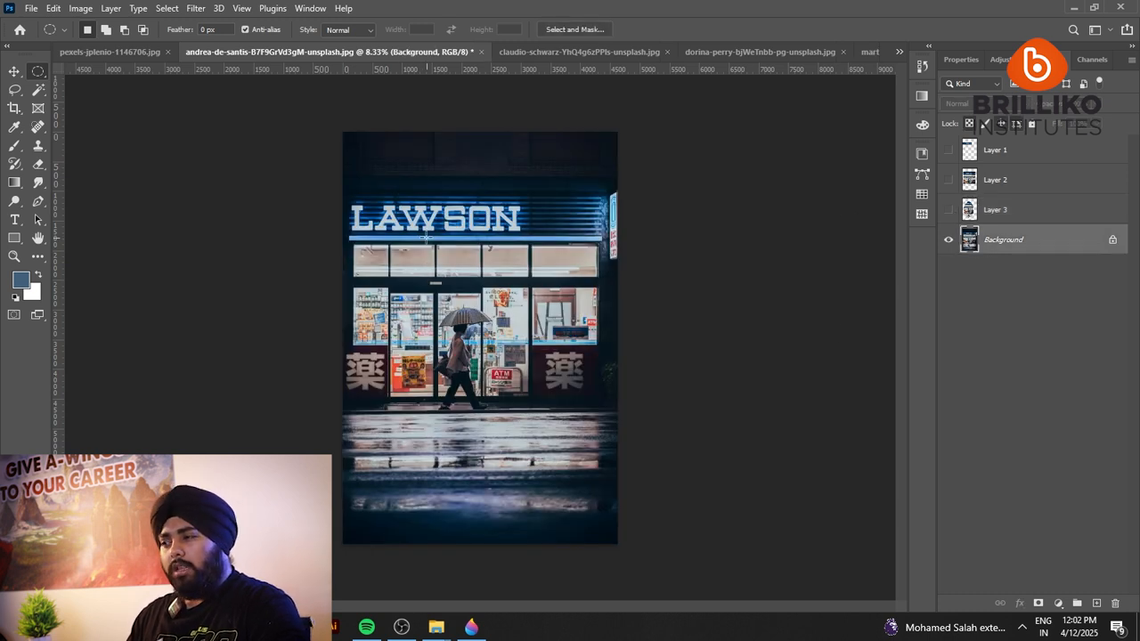
Copy a circular marquee selection positioned over the storefront and pedestrian to a new layer, and hide the Background.
drag(373, 203, 618, 538)
drag(526, 365, 479, 354)
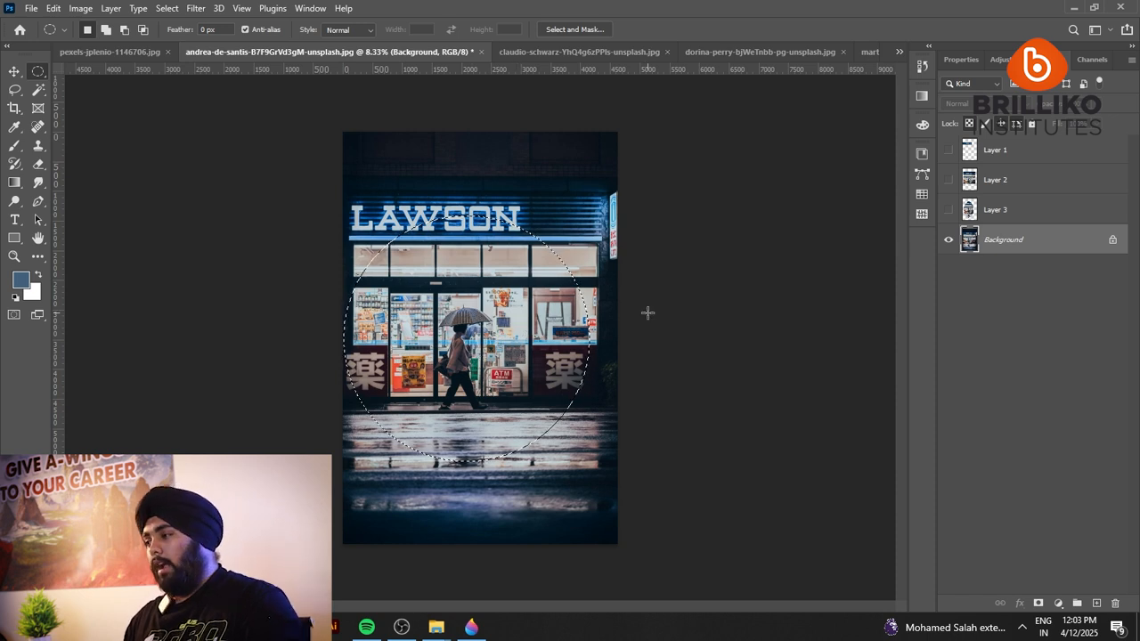
key(ctrl+j)
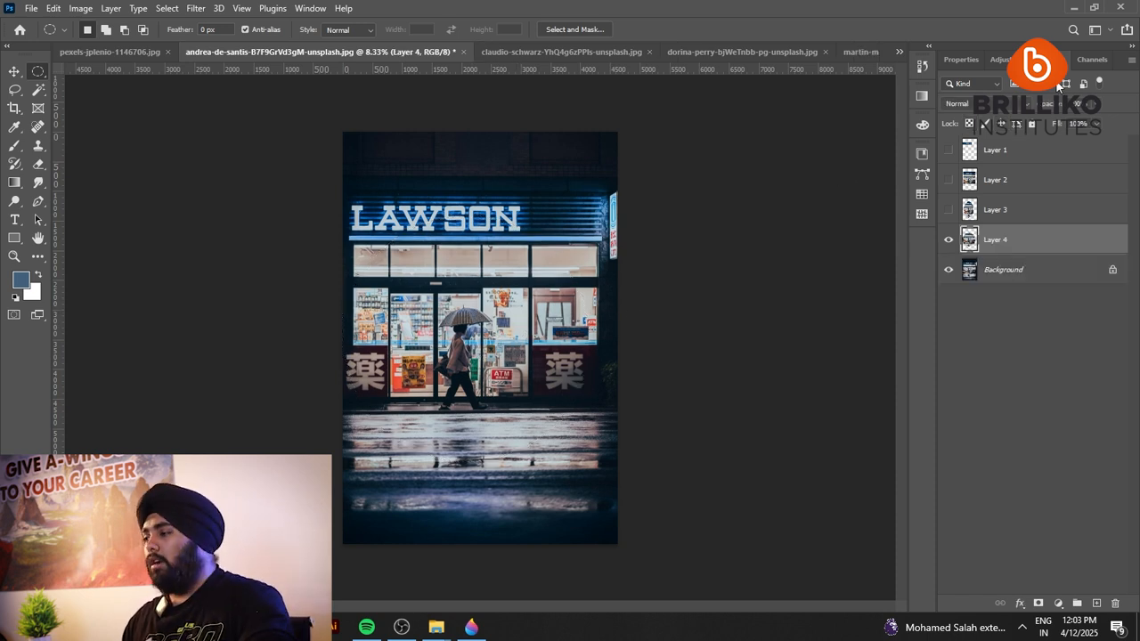
click(947, 273)
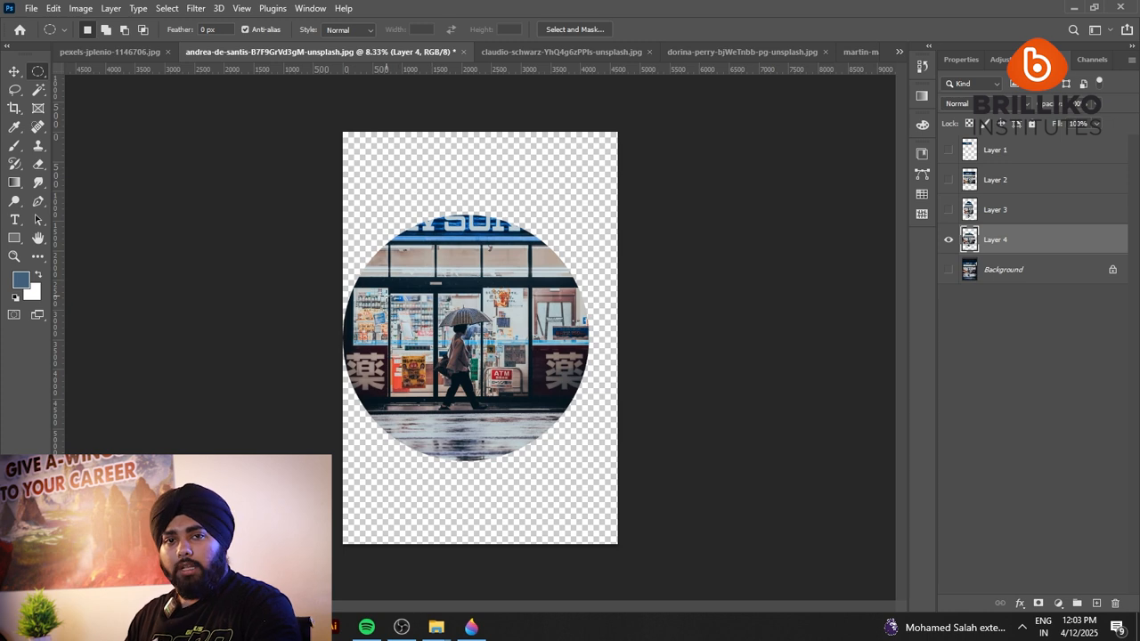
Hide the circular cutout layer, and display the Background as the active layer.
click(949, 237)
click(983, 275)
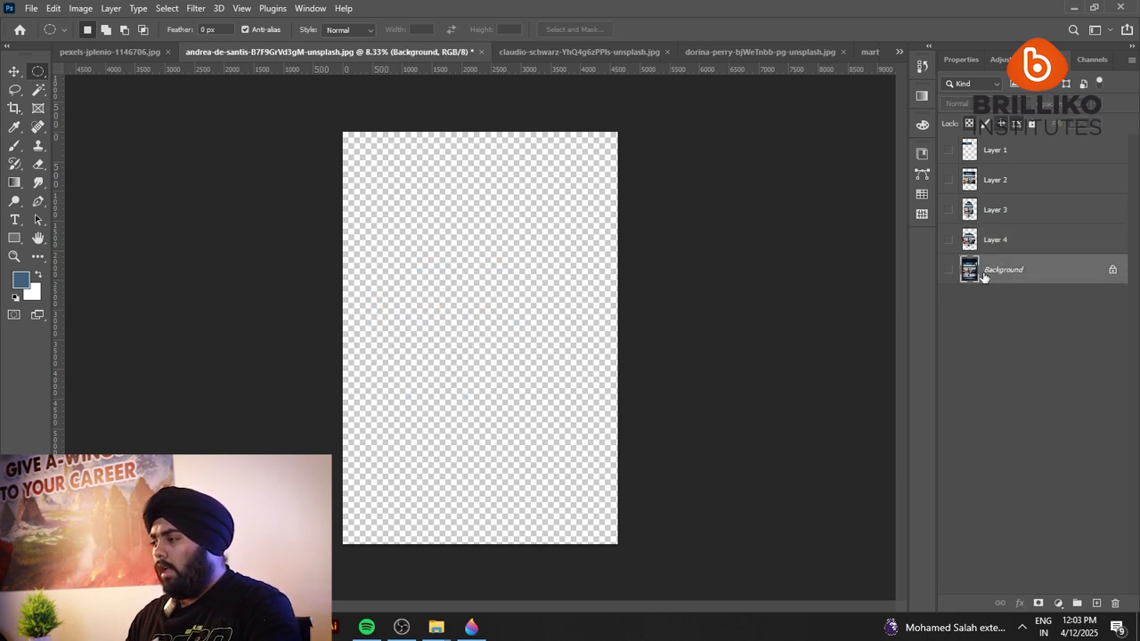
click(947, 269)
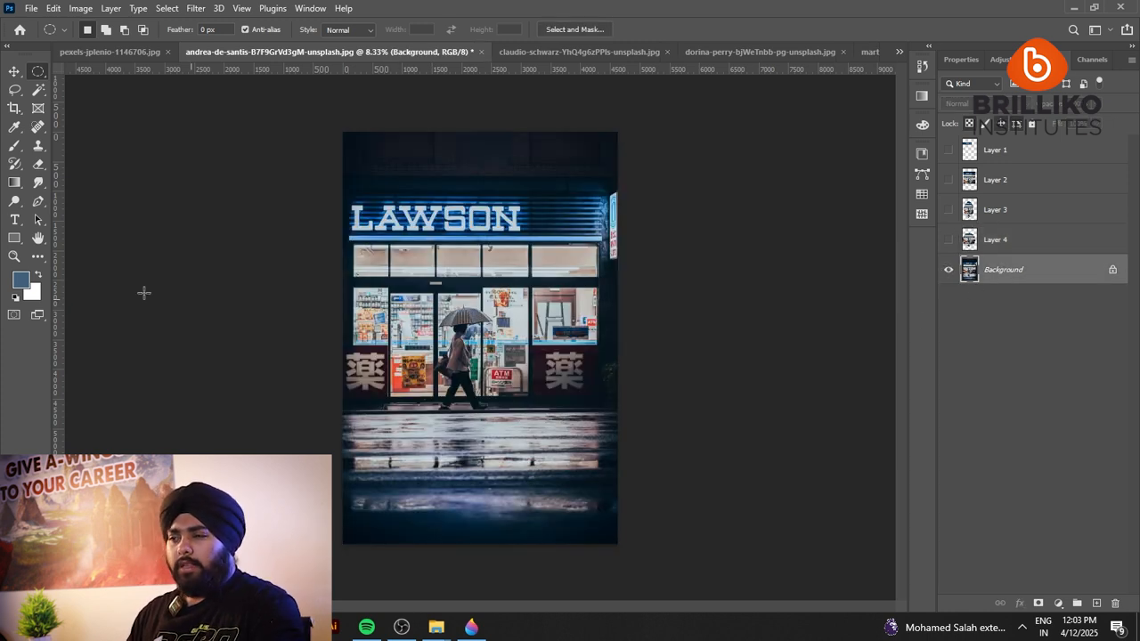
Try freehand Lasso selections over the walking couple and the closed umbrellas in the street photo, and clear the selection.
click(15, 90)
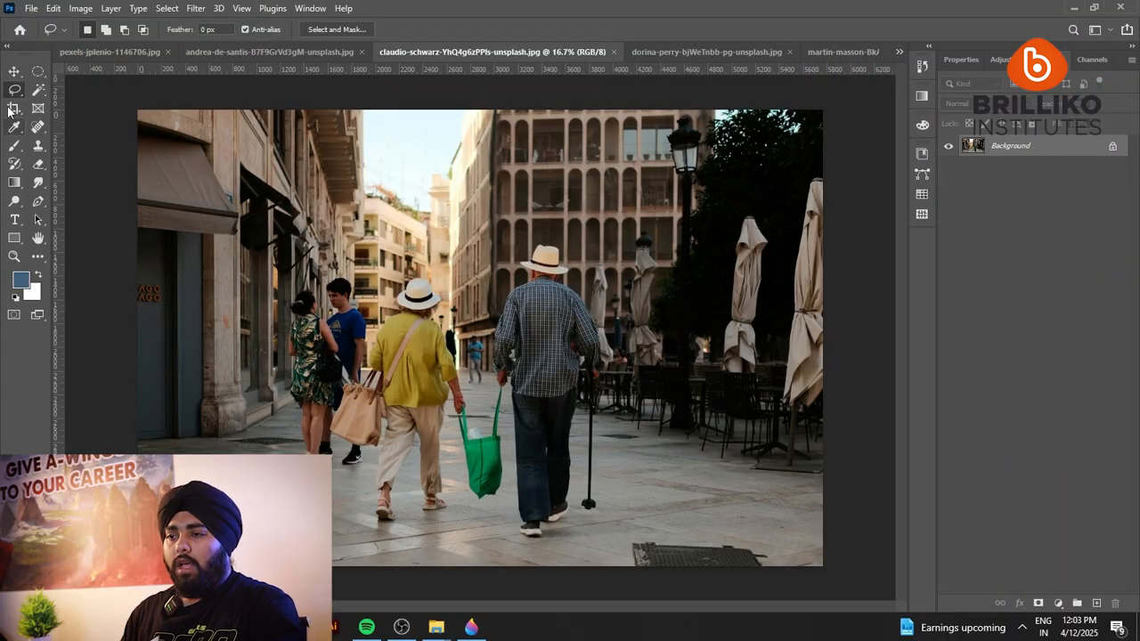
right_click(14, 91)
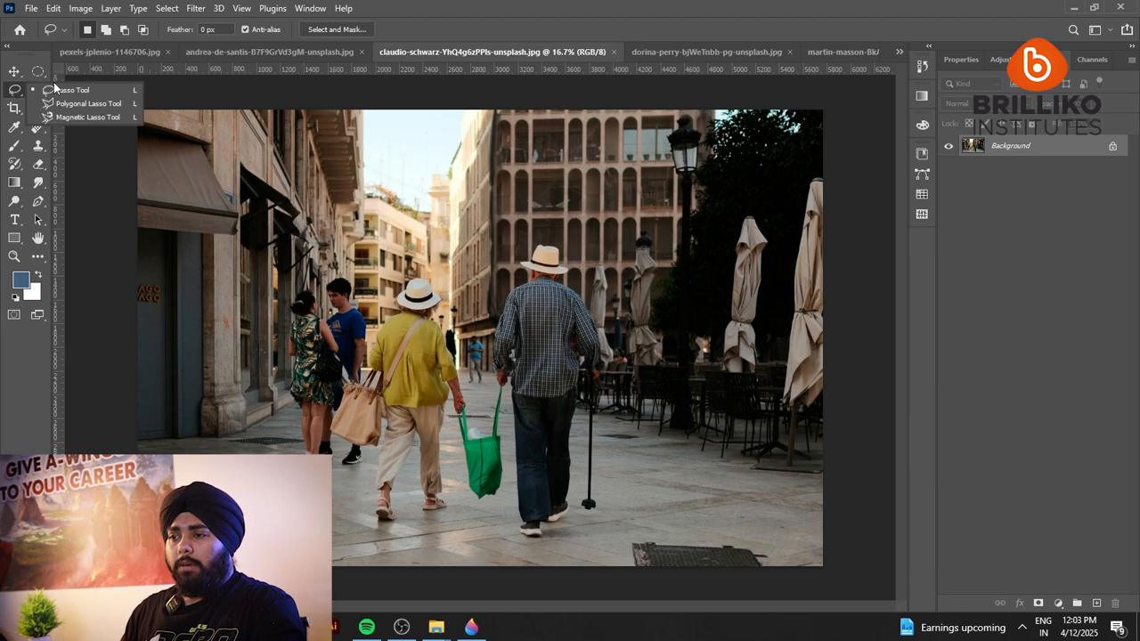
click(69, 91)
scroll(490, 247, up, 4)
scroll(505, 219, down, 4)
mouse_move(524, 152)
mouse_down()
mouse_move(429, 221)
mouse_move(561, 437)
mouse_move(482, 144)
mouse_up()
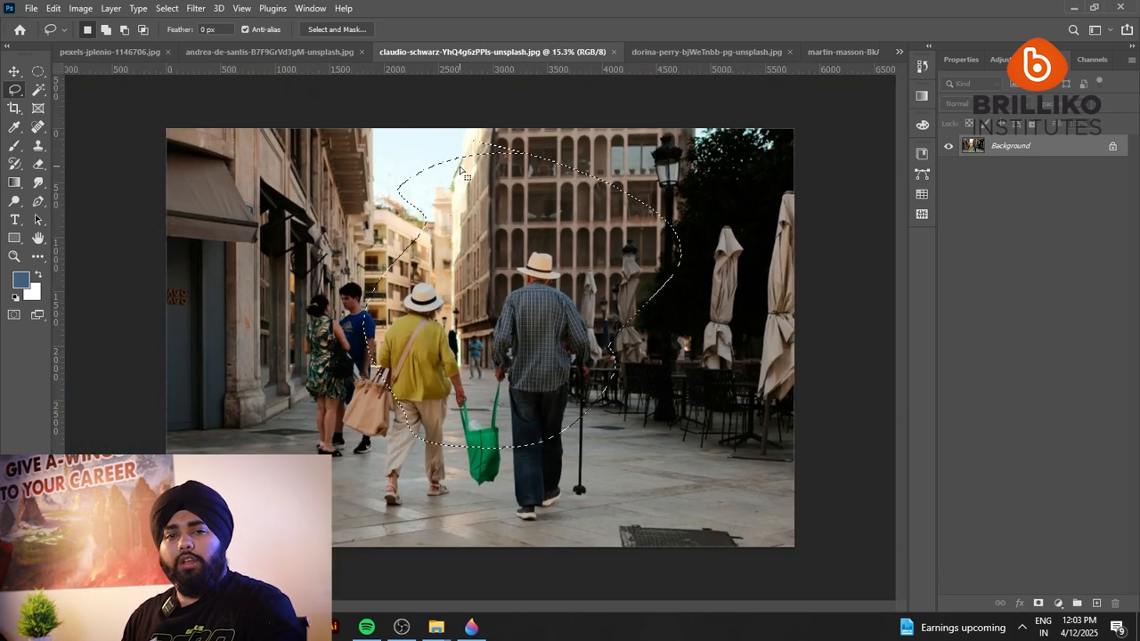
mouse_move(450, 178)
mouse_down()
mouse_move(375, 153)
mouse_move(305, 415)
mouse_move(512, 285)
mouse_move(406, 191)
mouse_up()
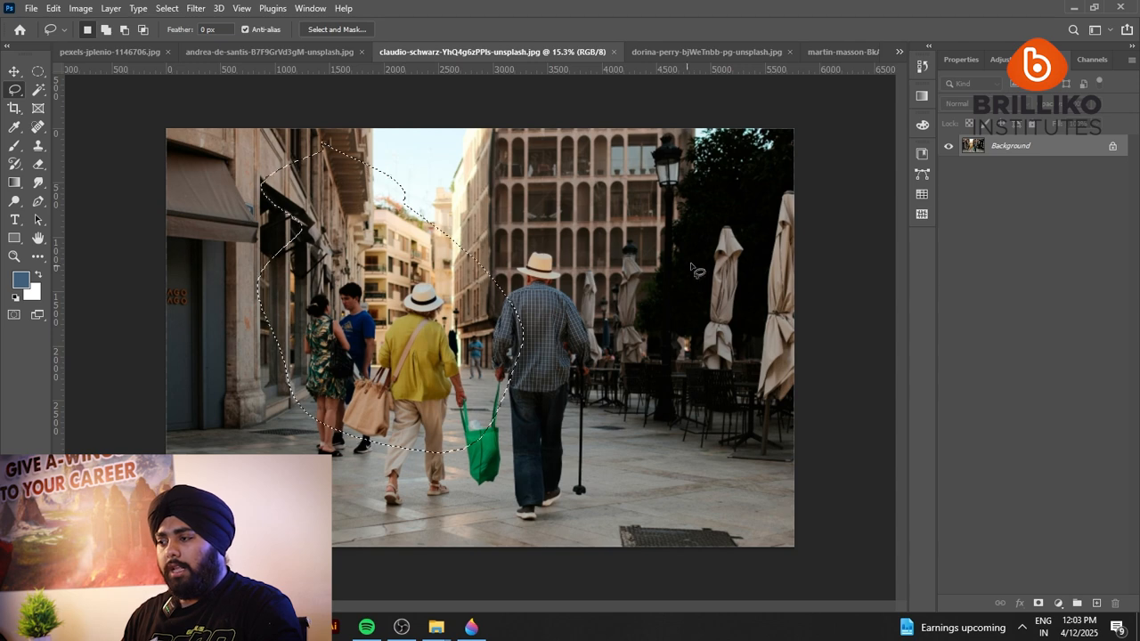
drag(696, 267, 618, 381)
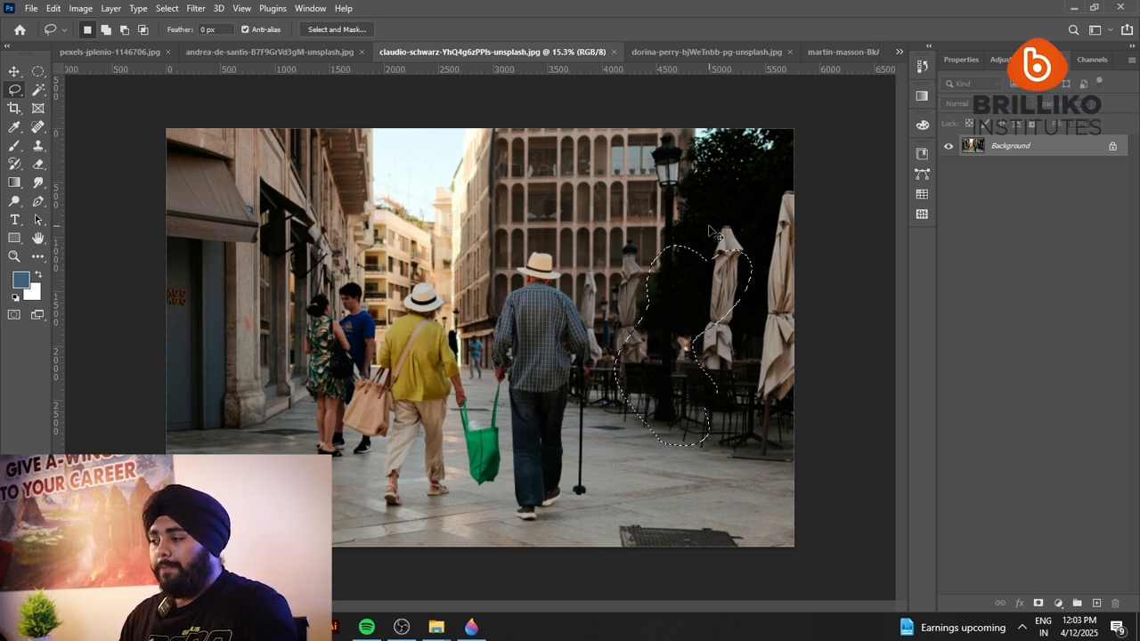
key(ctrl+d)
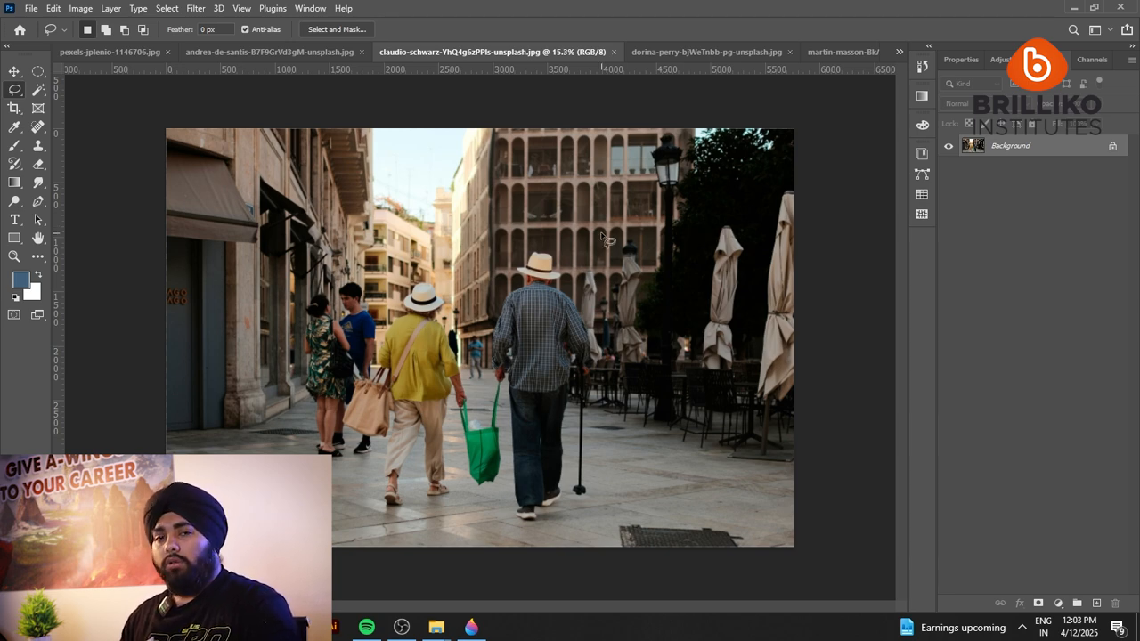
Trace a freehand Lasso selection around the crown of the man's hat, following its edge down to the dark hatband.
scroll(540, 267, up, 5)
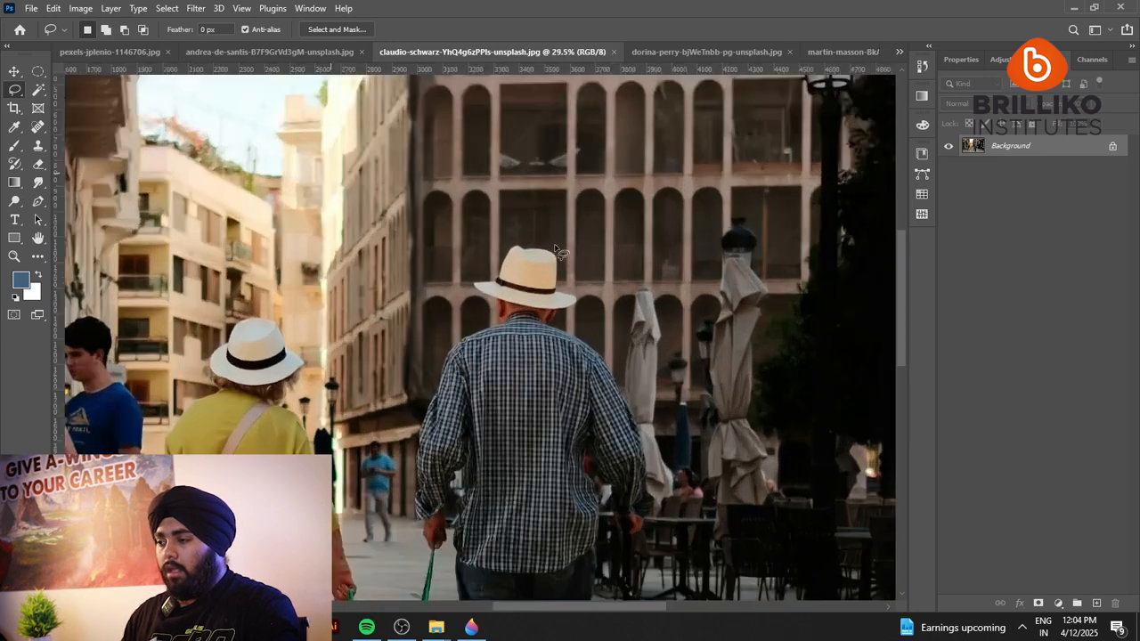
scroll(540, 284, up, 4)
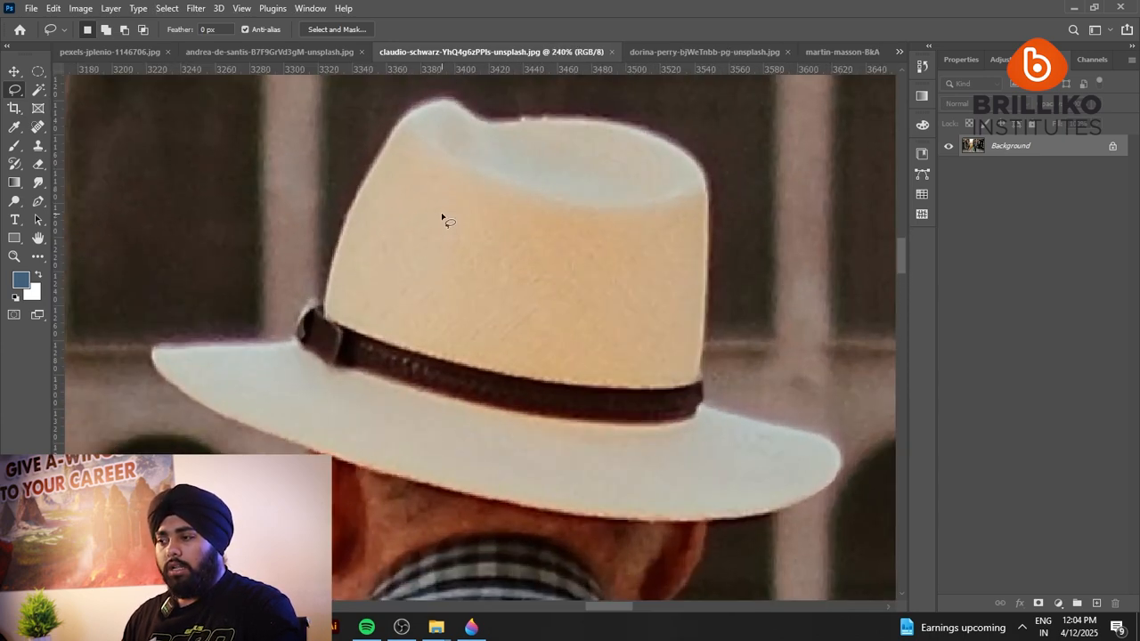
drag(441, 217, 403, 287)
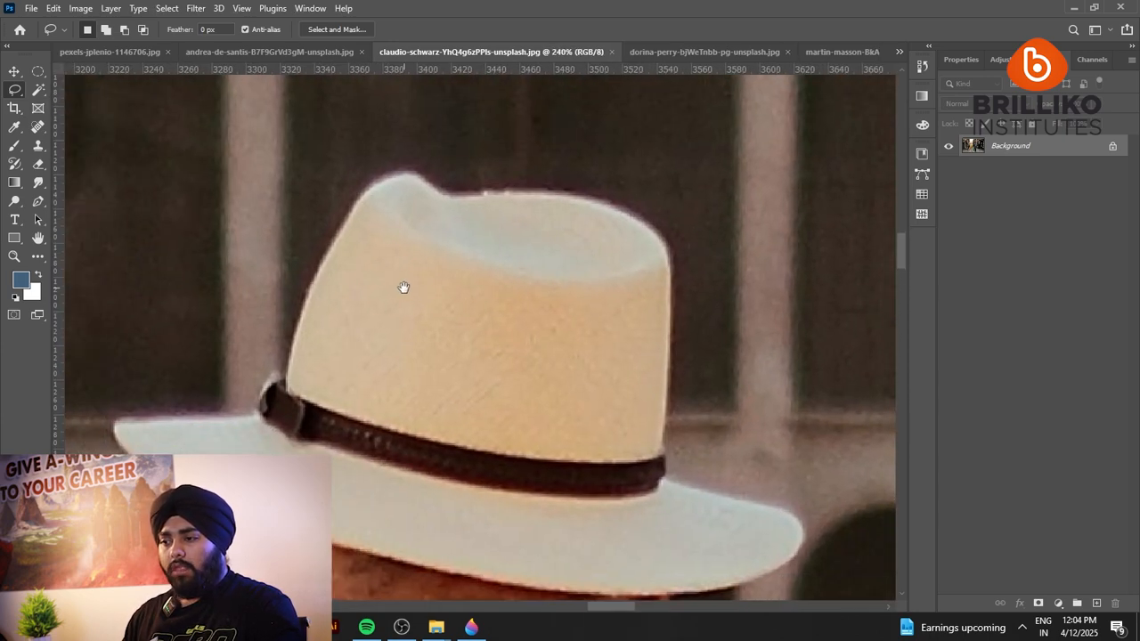
right_click(18, 95)
click(69, 91)
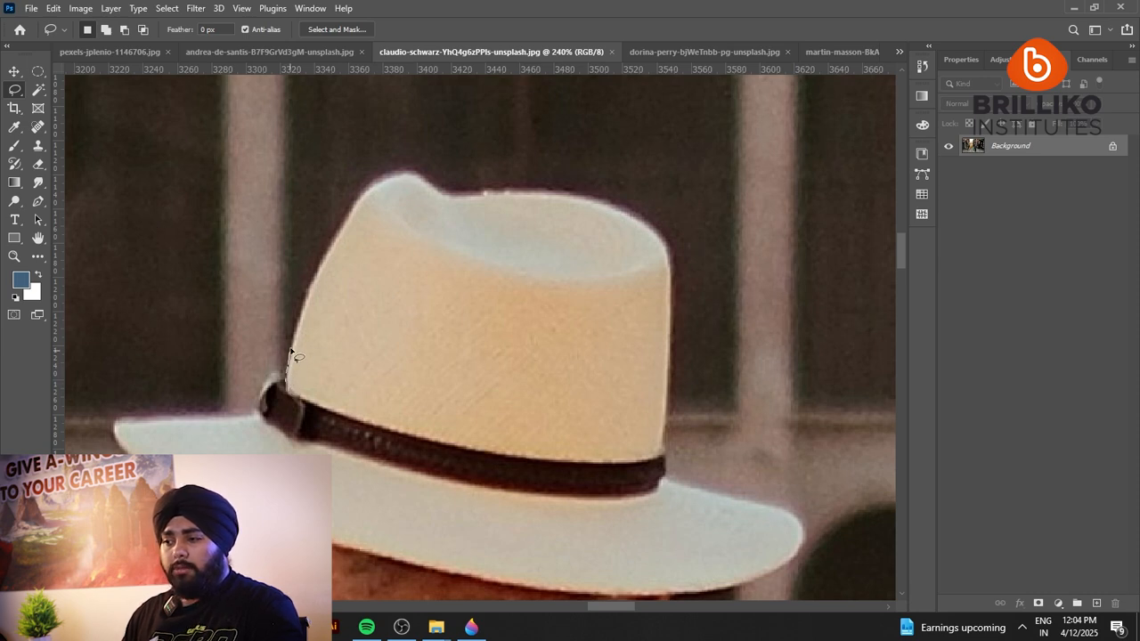
drag(290, 352, 300, 319)
drag(340, 227, 366, 194)
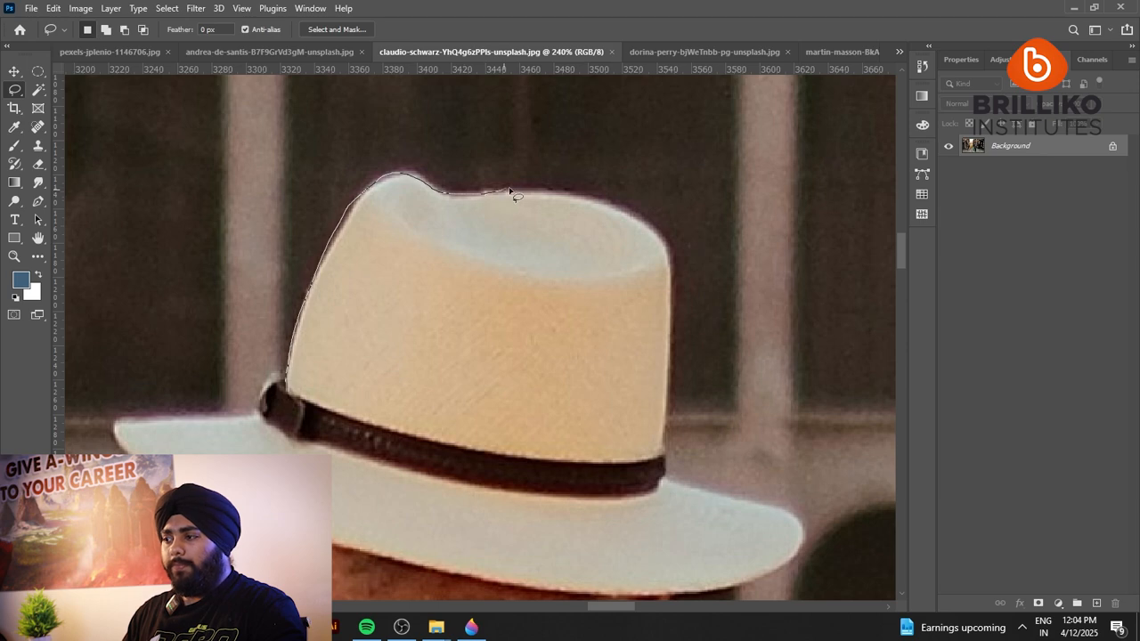
mouse_move(511, 191)
mouse_down()
mouse_move(598, 204)
mouse_move(650, 225)
mouse_move(665, 250)
mouse_move(676, 342)
mouse_move(652, 457)
mouse_move(441, 441)
mouse_move(315, 407)
mouse_move(290, 384)
mouse_up()
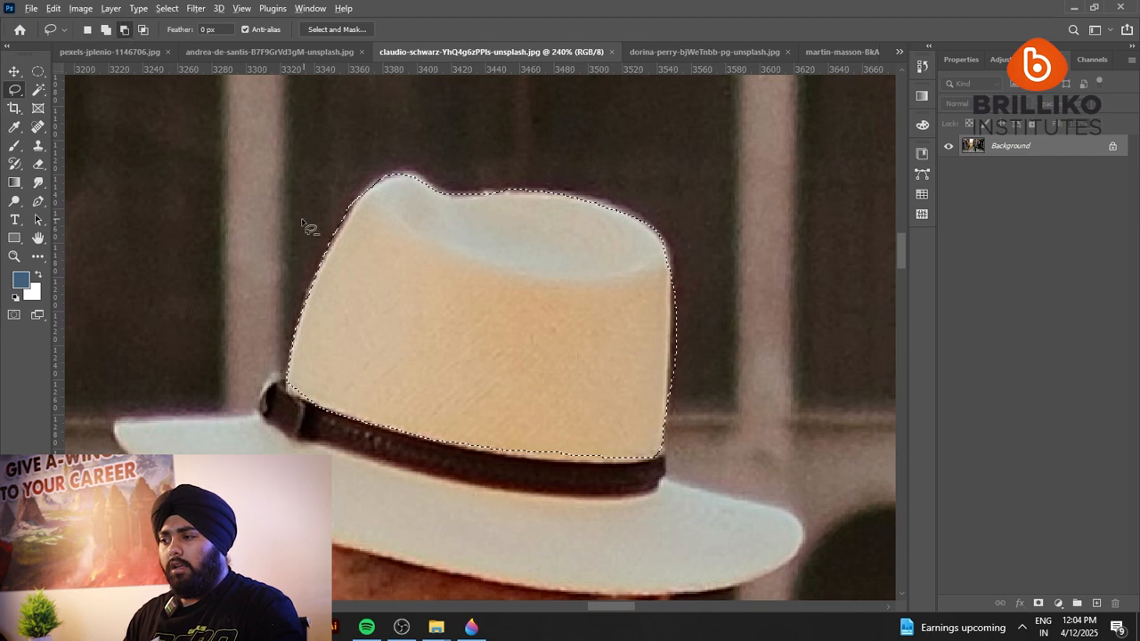
Subtract the excess background along the left edge of the hat crown from the selection with the Lasso.
scroll(301, 222, up, 6)
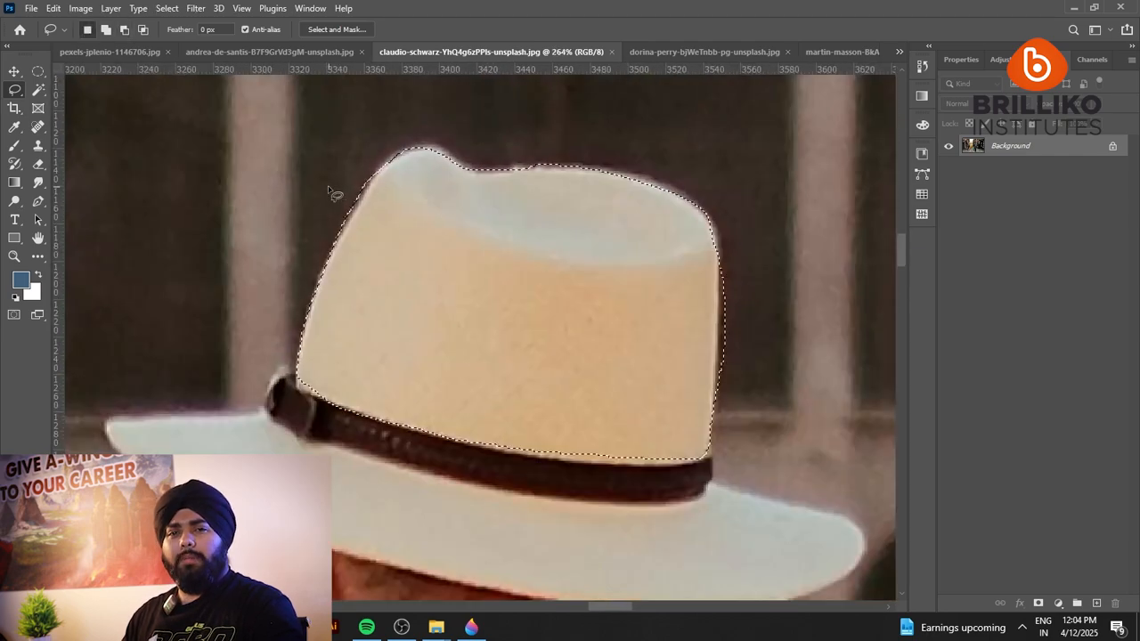
scroll(352, 194, up, 2)
scroll(352, 194, up, 2)
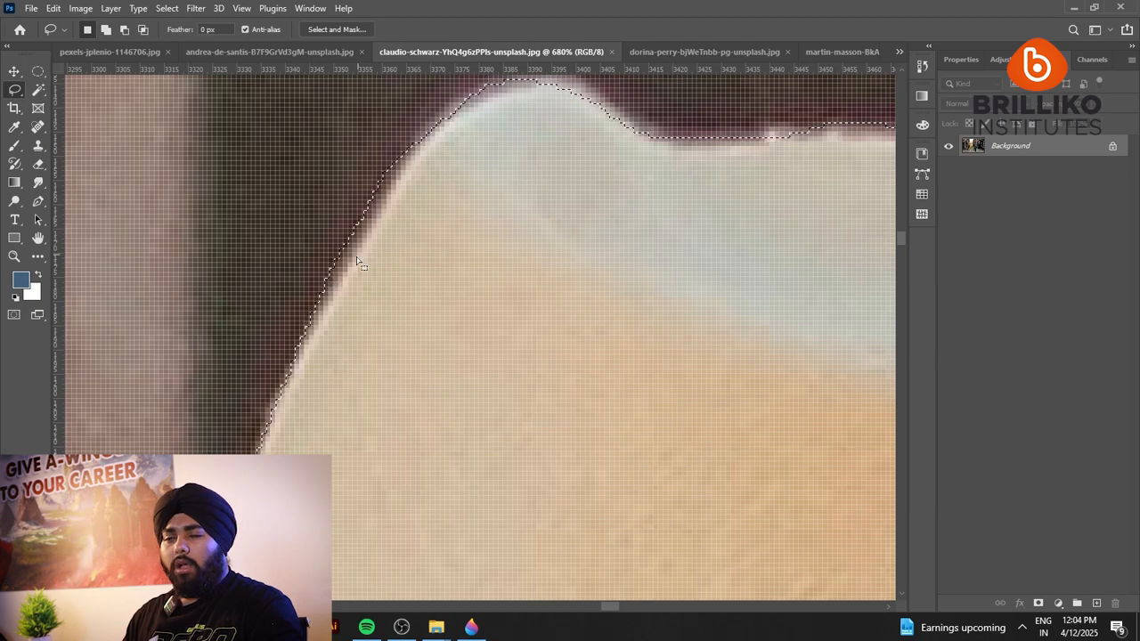
scroll(351, 266, down, 3)
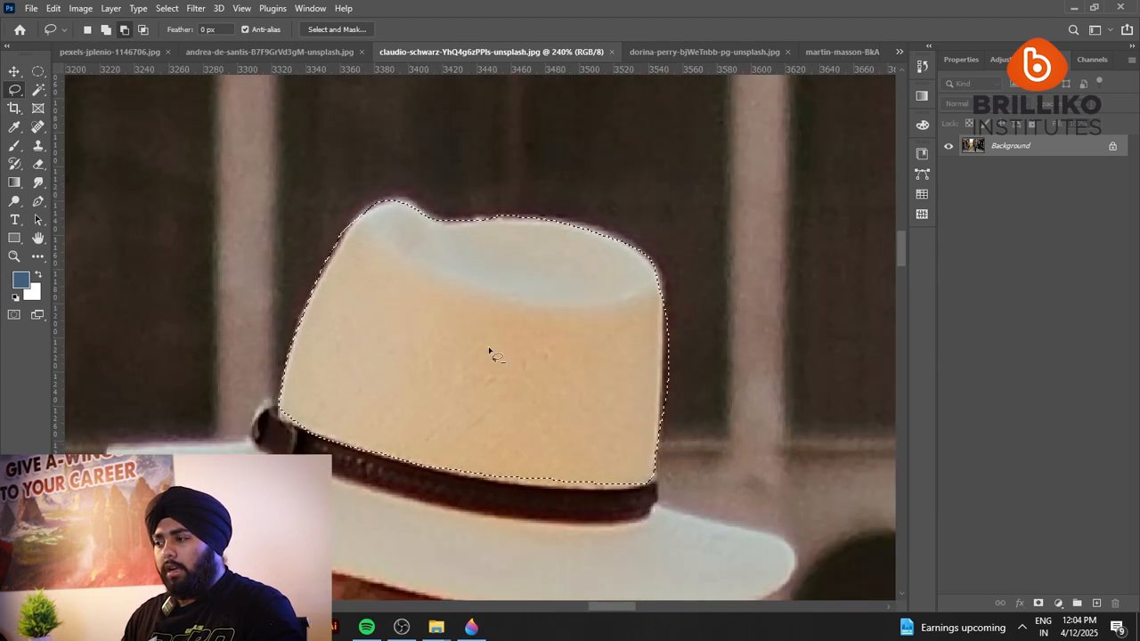
scroll(644, 308, up, 2)
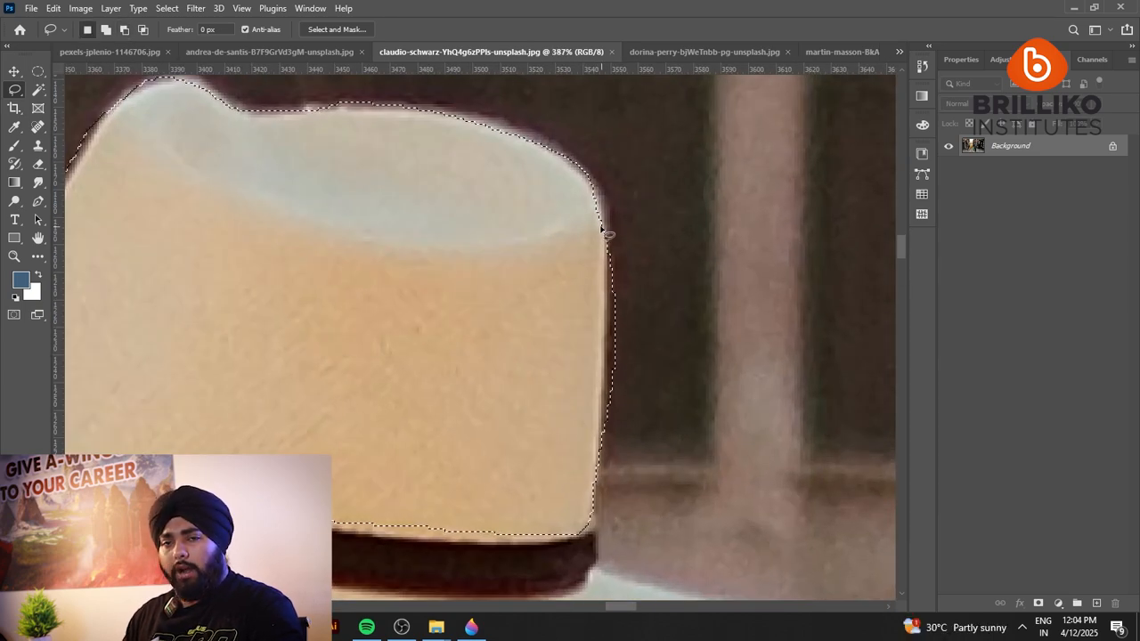
scroll(615, 235, down, 3)
scroll(383, 192, up, 3)
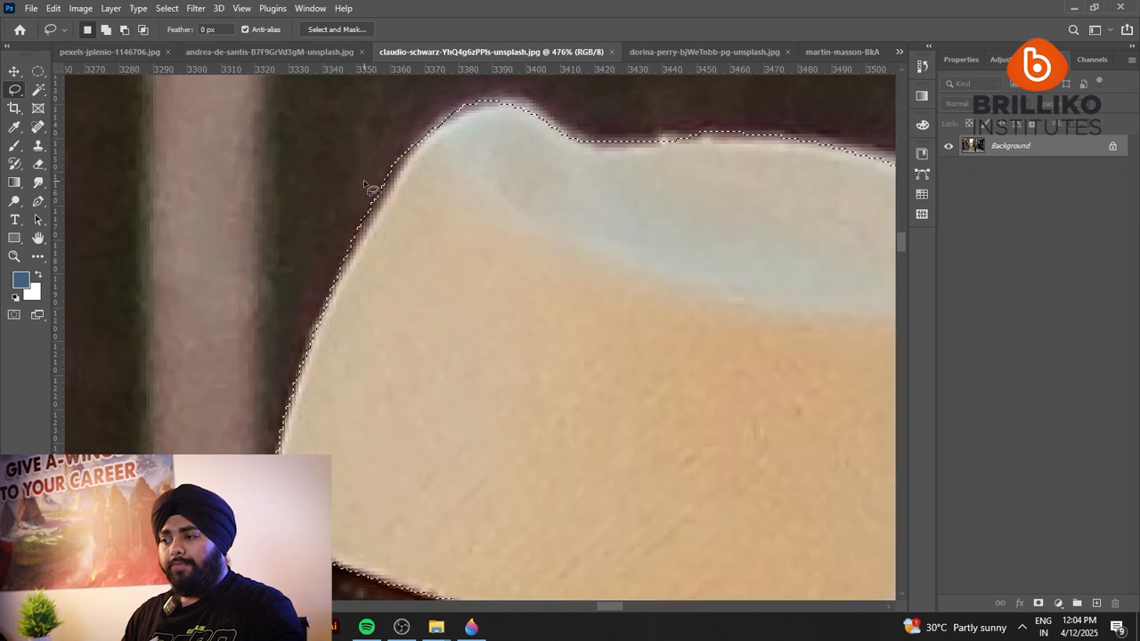
scroll(385, 166, up, 1)
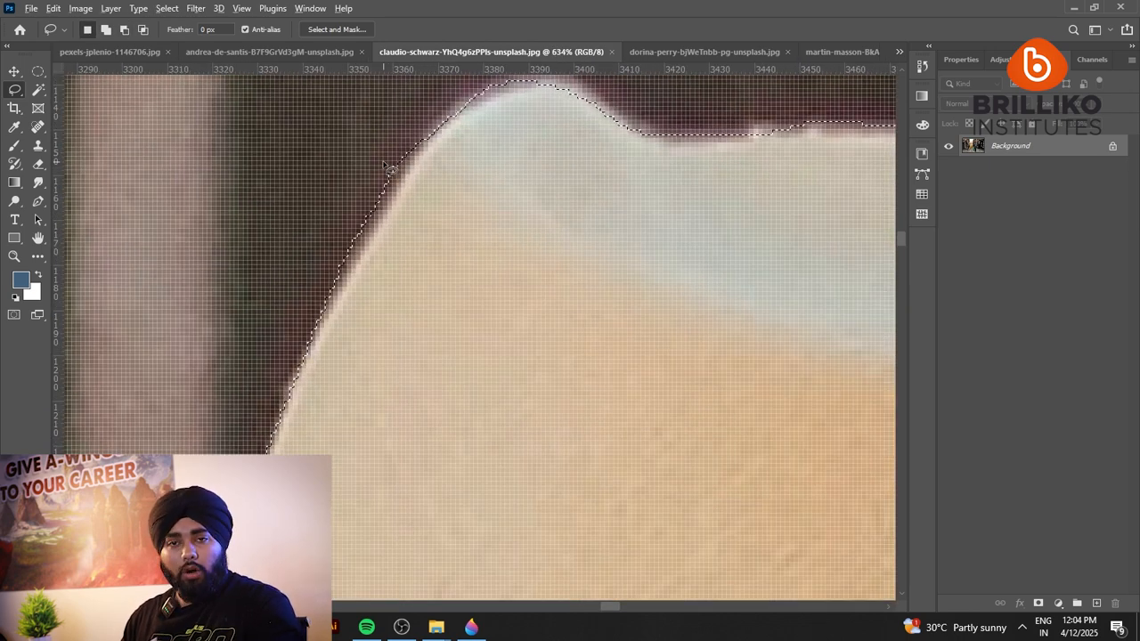
key(alt)
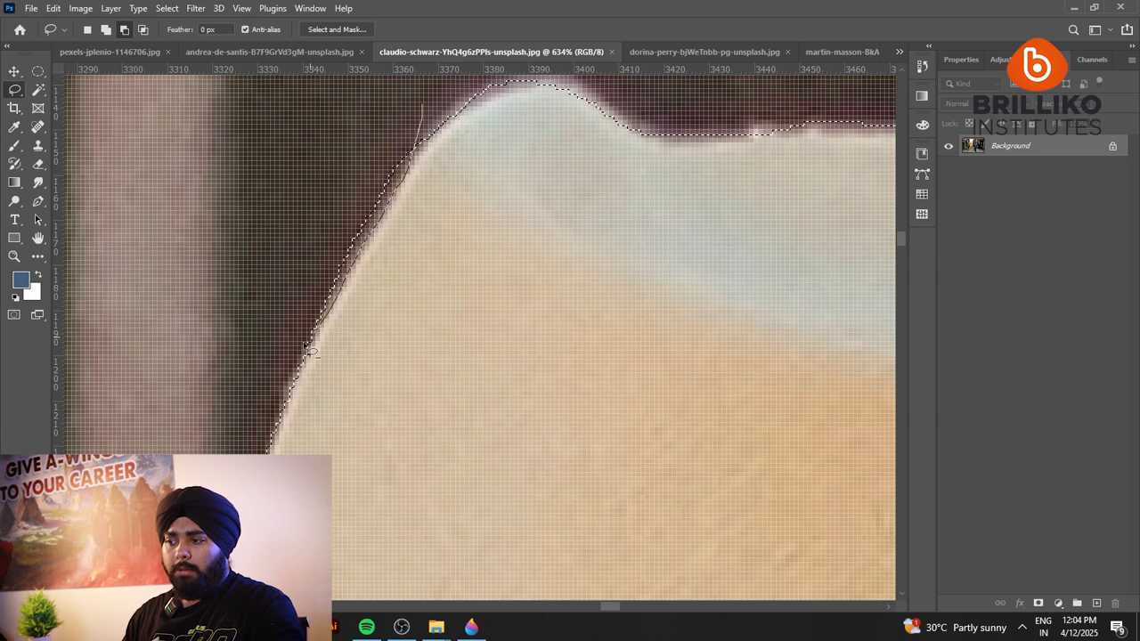
mouse_move(308, 350)
mouse_down()
mouse_move(242, 258)
mouse_move(357, 100)
mouse_move(402, 103)
mouse_up()
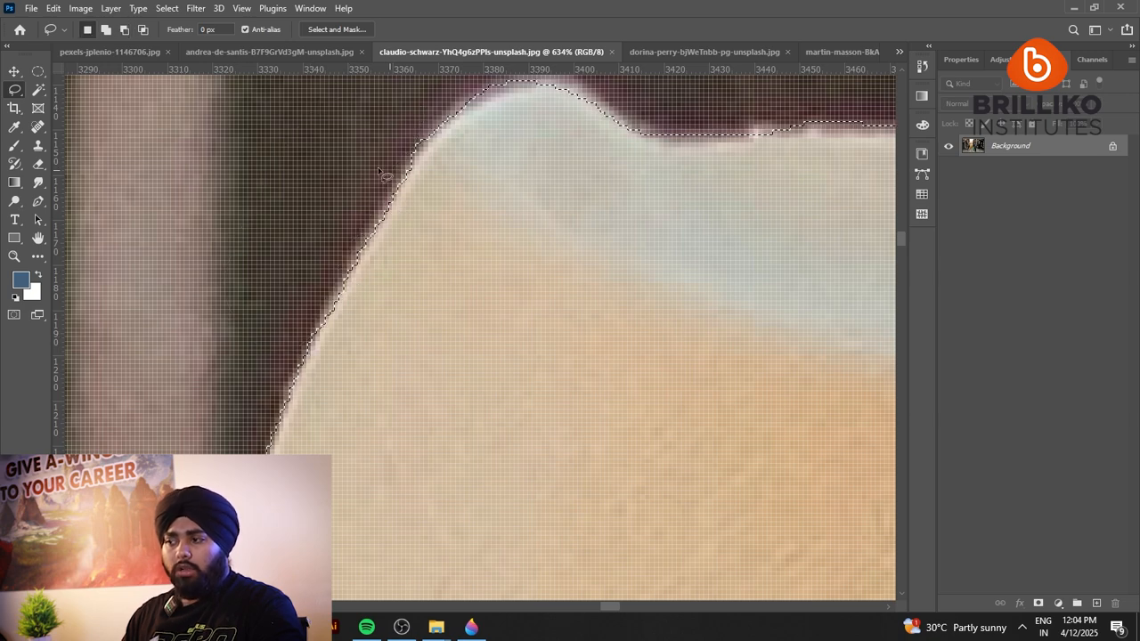
Trim the selection around the hat crown's upper-left peak, and add the missing hat edge back with the Lasso.
drag(397, 175, 298, 293)
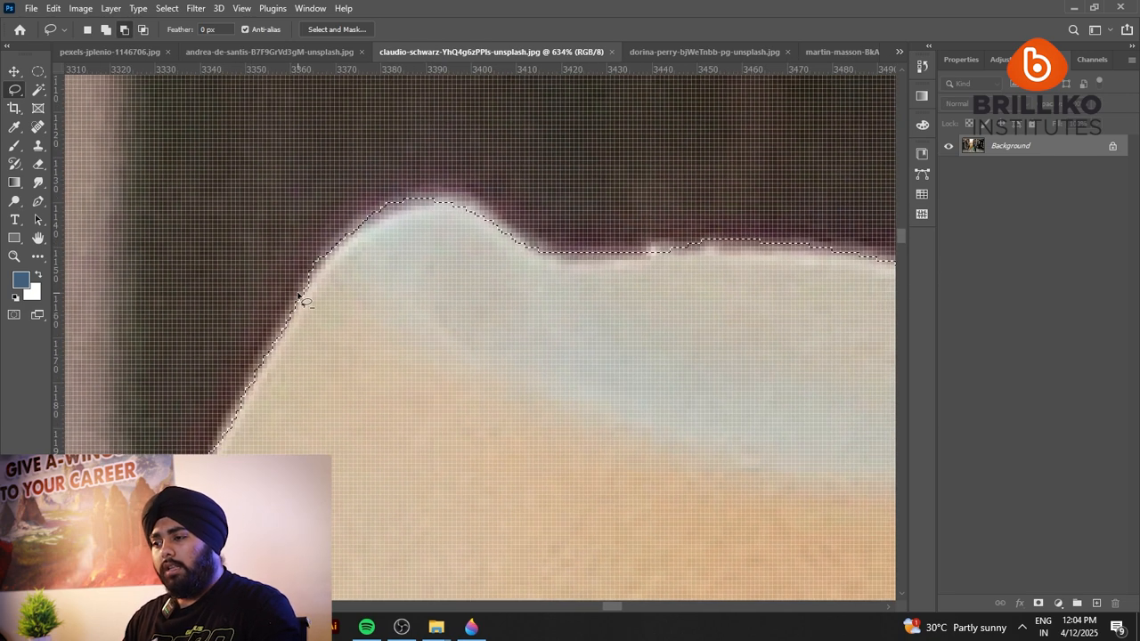
mouse_move(403, 217)
mouse_down()
mouse_move(514, 229)
mouse_move(162, 219)
mouse_up()
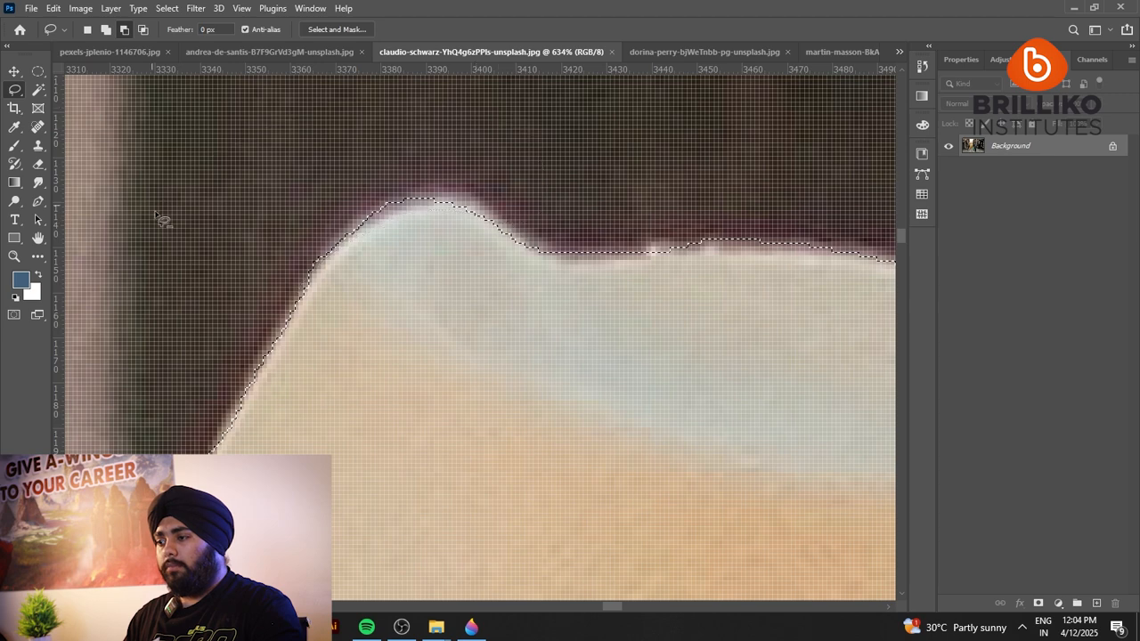
drag(430, 236, 273, 272)
drag(154, 309, 176, 277)
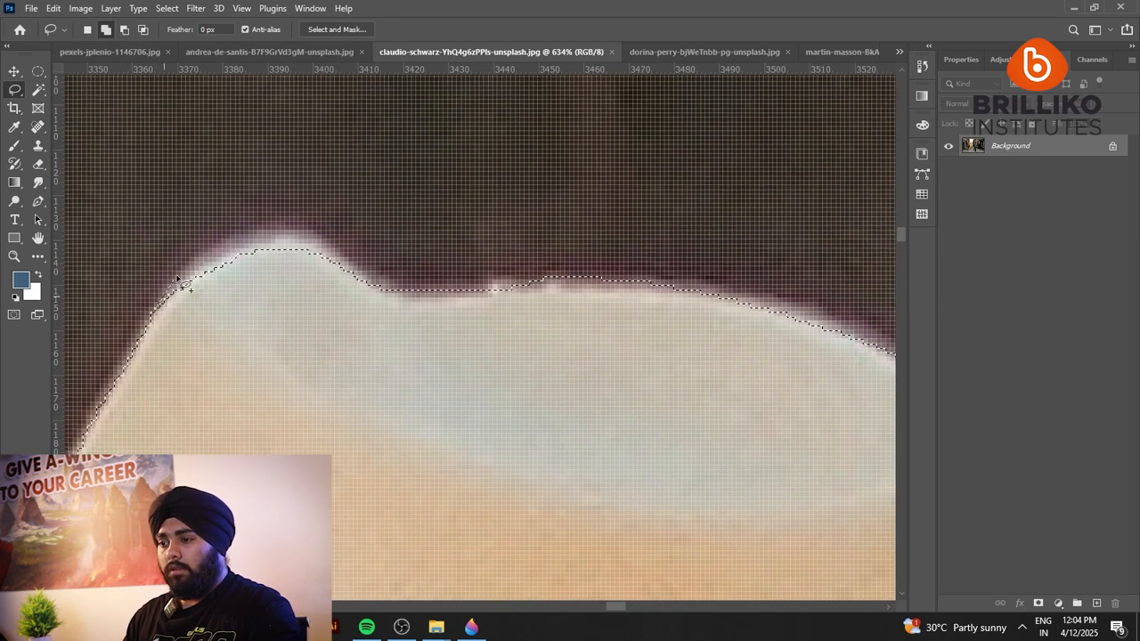
drag(345, 275, 352, 281)
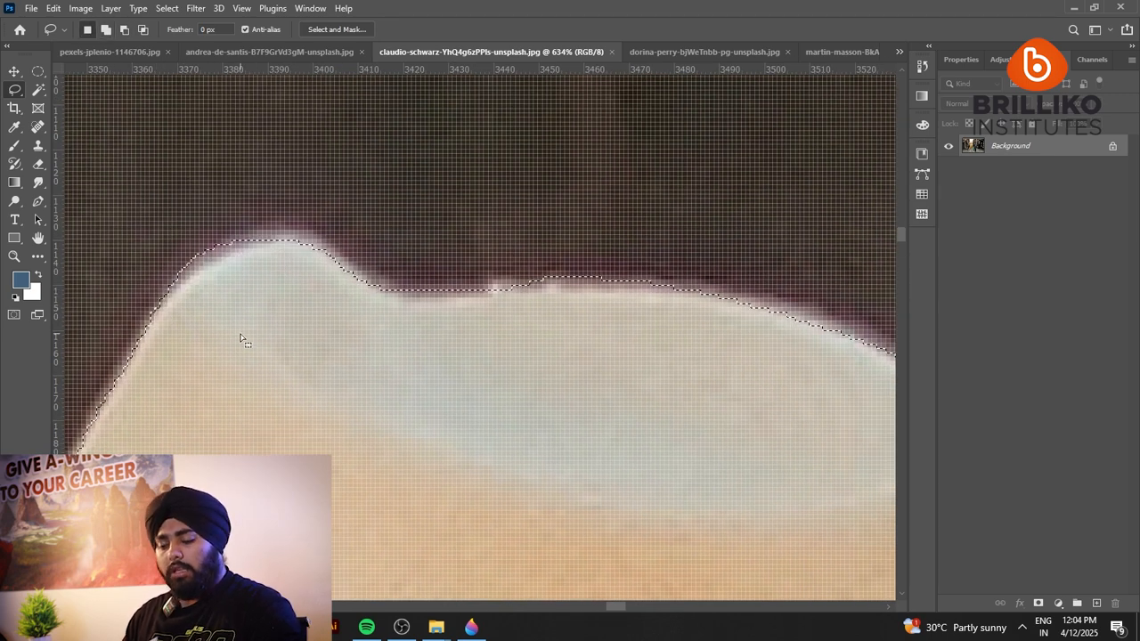
drag(262, 333, 380, 295)
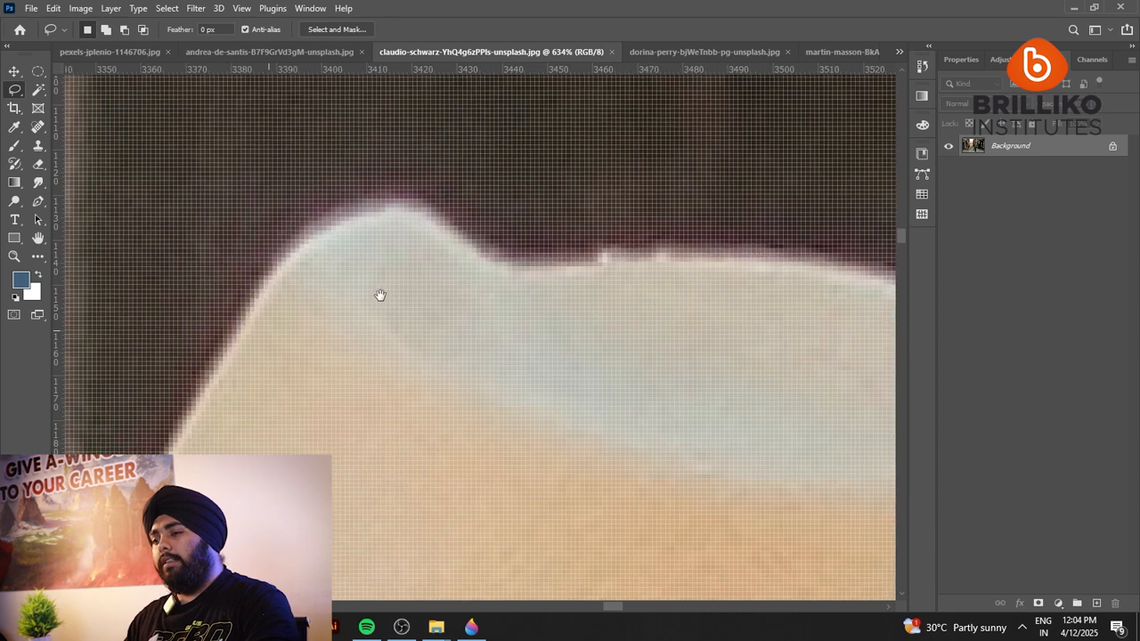
key(shift)
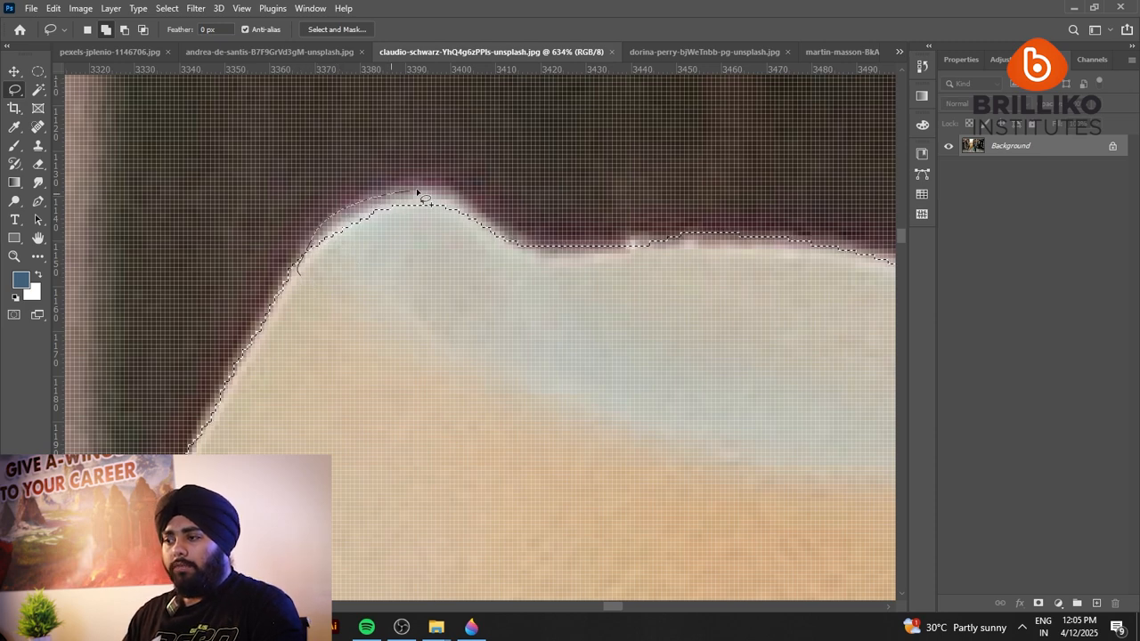
mouse_move(525, 283)
mouse_down()
mouse_move(330, 346)
mouse_move(323, 279)
mouse_up()
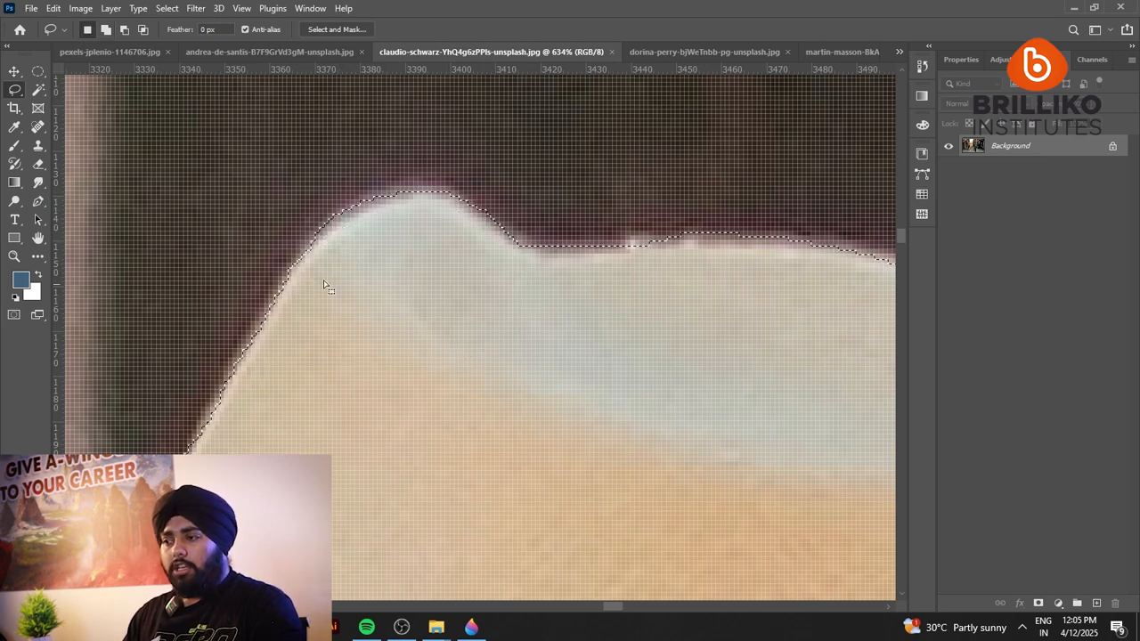
Subtract the strip of background along the right edge of the hat crown from the Lasso selection.
scroll(452, 275, down, 5)
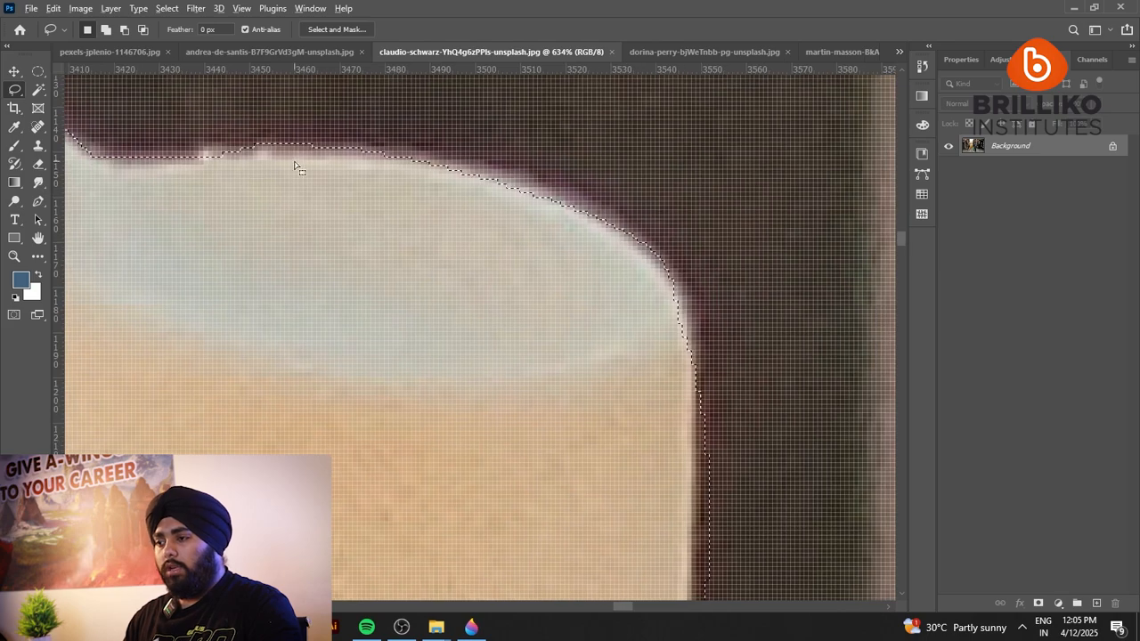
scroll(517, 383, up, 5)
scroll(511, 118, up, 1)
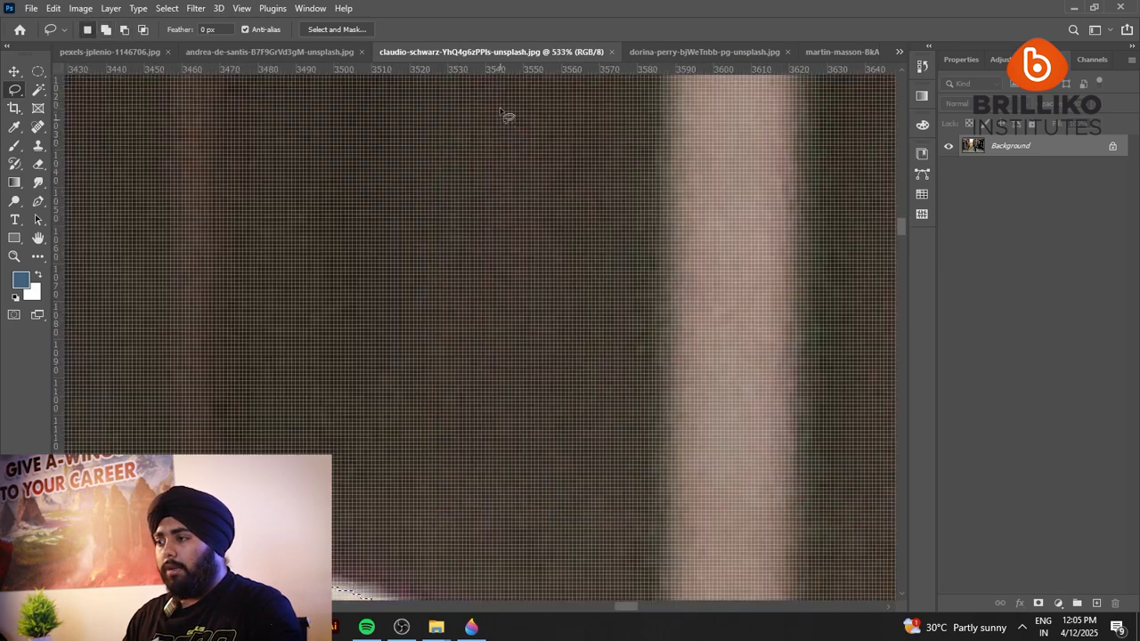
scroll(463, 262, down, 7)
scroll(454, 263, down, 6)
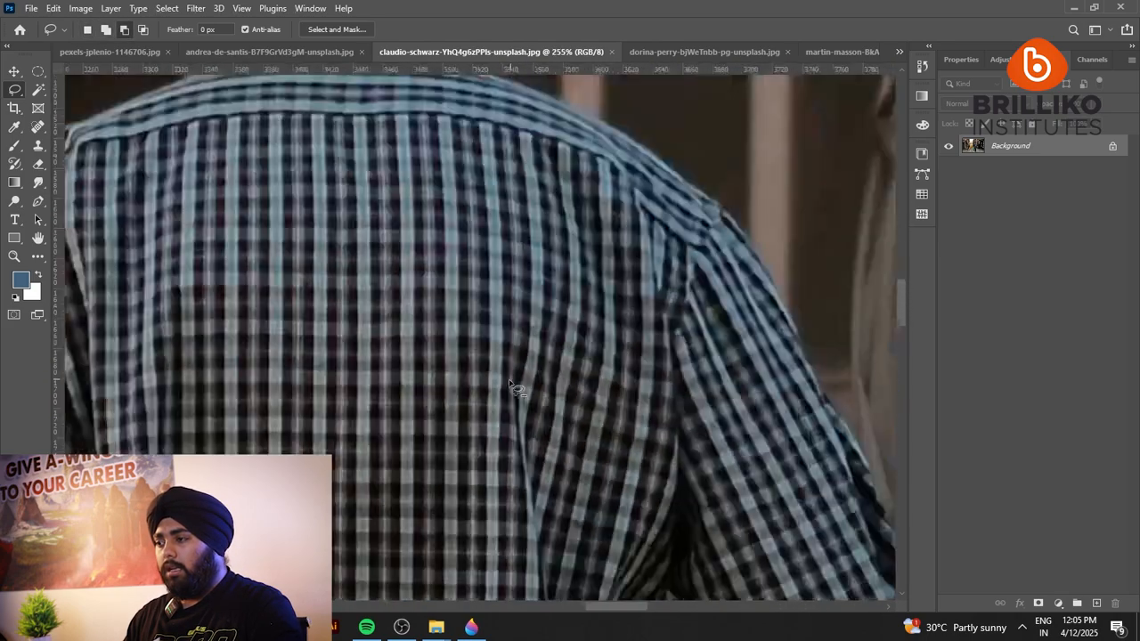
scroll(516, 107, up, 5)
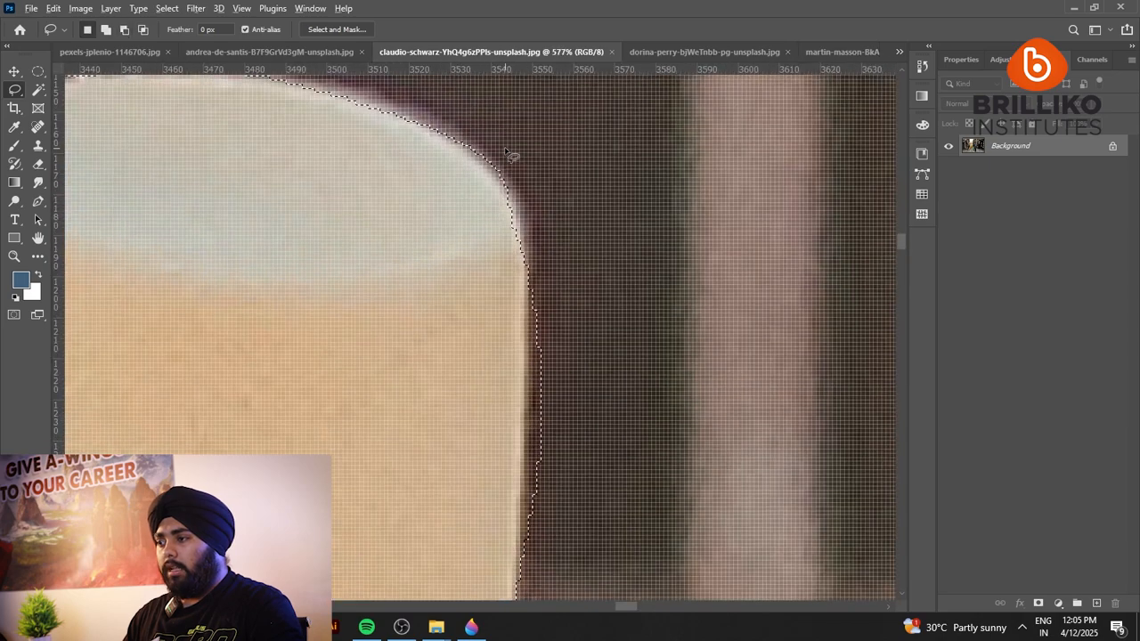
mouse_move(465, 167)
mouse_down()
mouse_move(517, 215)
mouse_move(432, 112)
mouse_move(491, 170)
mouse_move(534, 7)
mouse_move(540, 369)
mouse_move(526, 154)
mouse_up()
drag(534, 238, 530, 319)
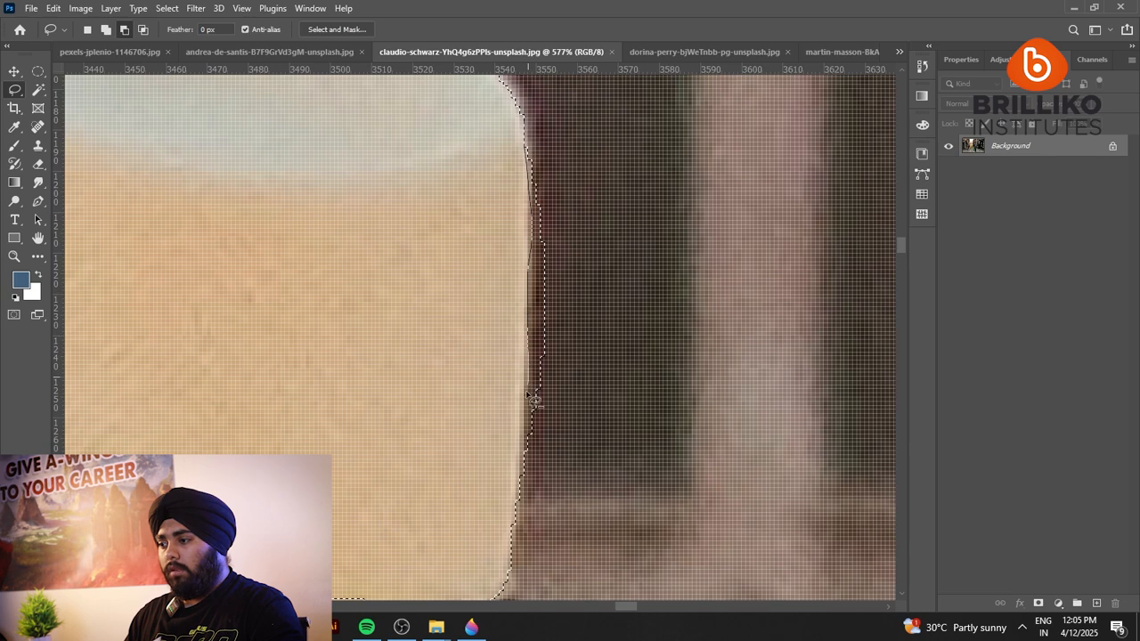
drag(531, 400, 525, 499)
Copy the selected hat crown to a new layer, and hide the Background.
scroll(695, 209, down, 5)
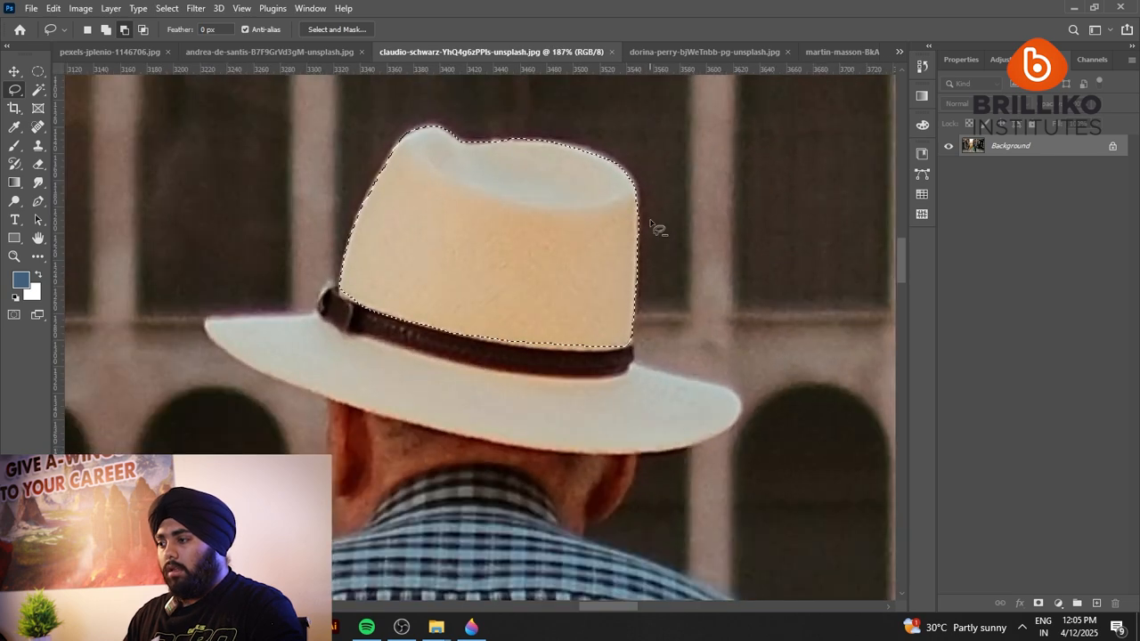
scroll(636, 303, up, 4)
scroll(617, 401, down, 5)
scroll(557, 155, up, 3)
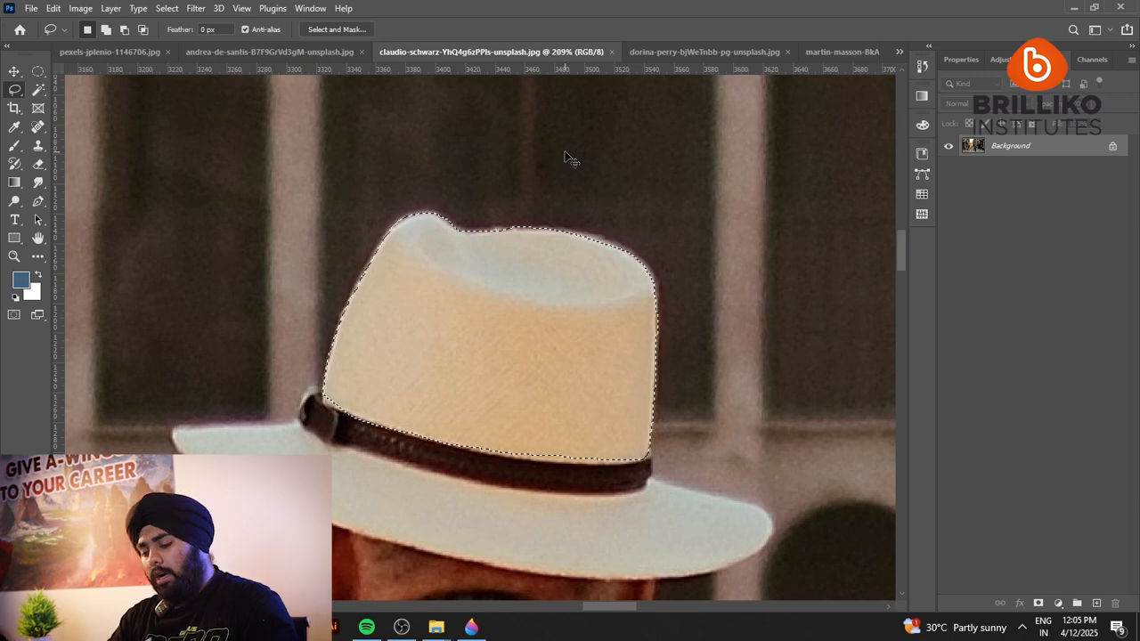
key(ctrl+j)
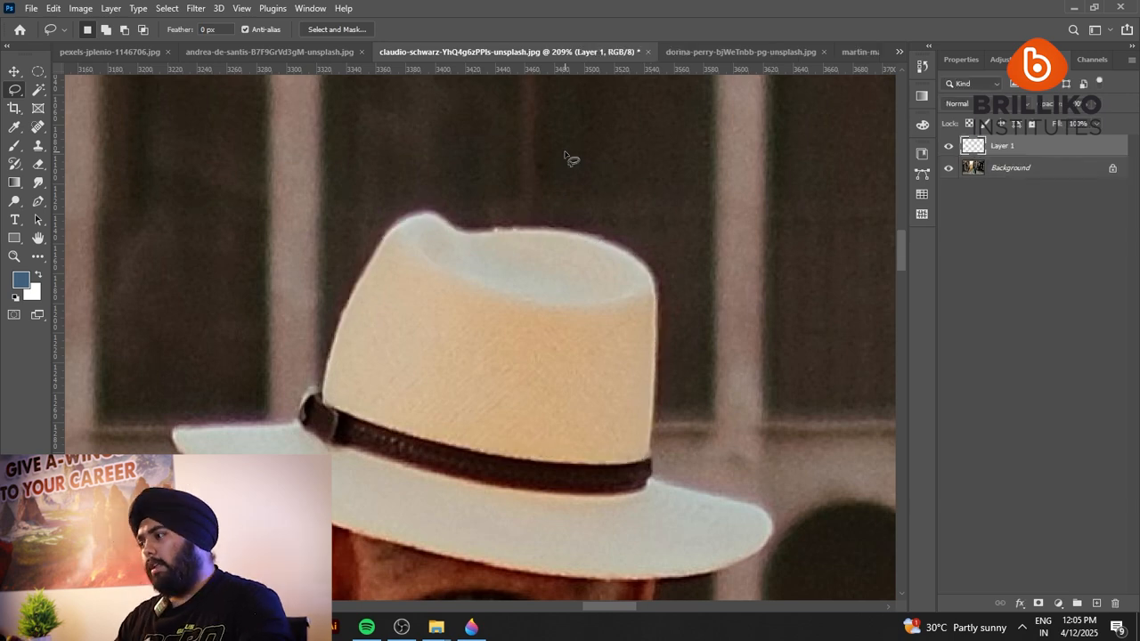
click(948, 168)
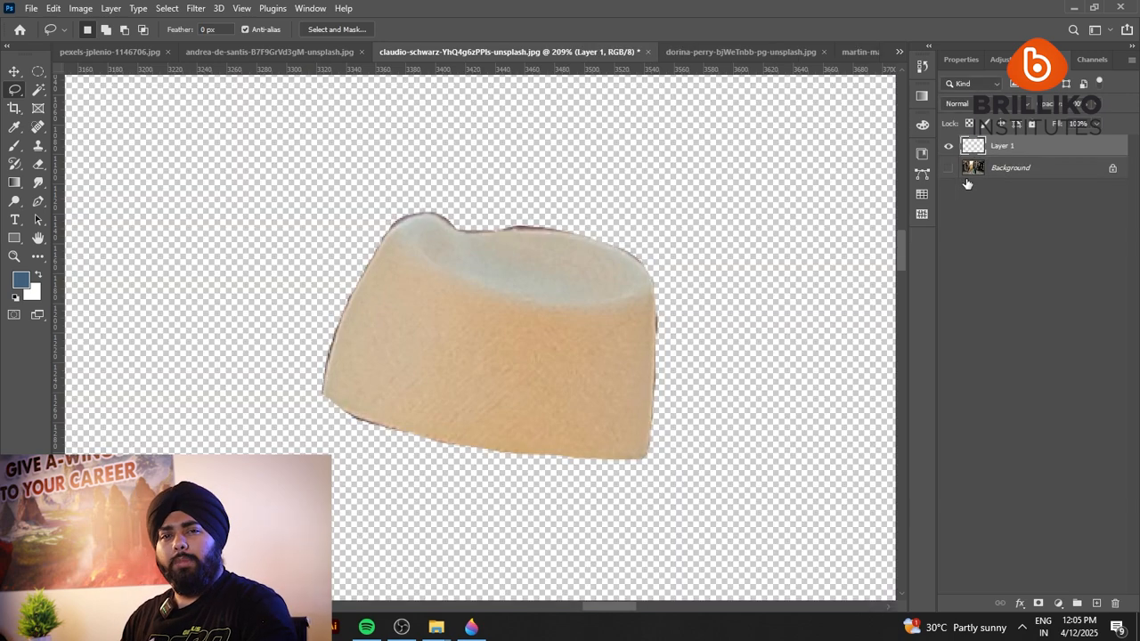
Hide the hat crown cutout layer, and show the Background as the active layer.
click(949, 168)
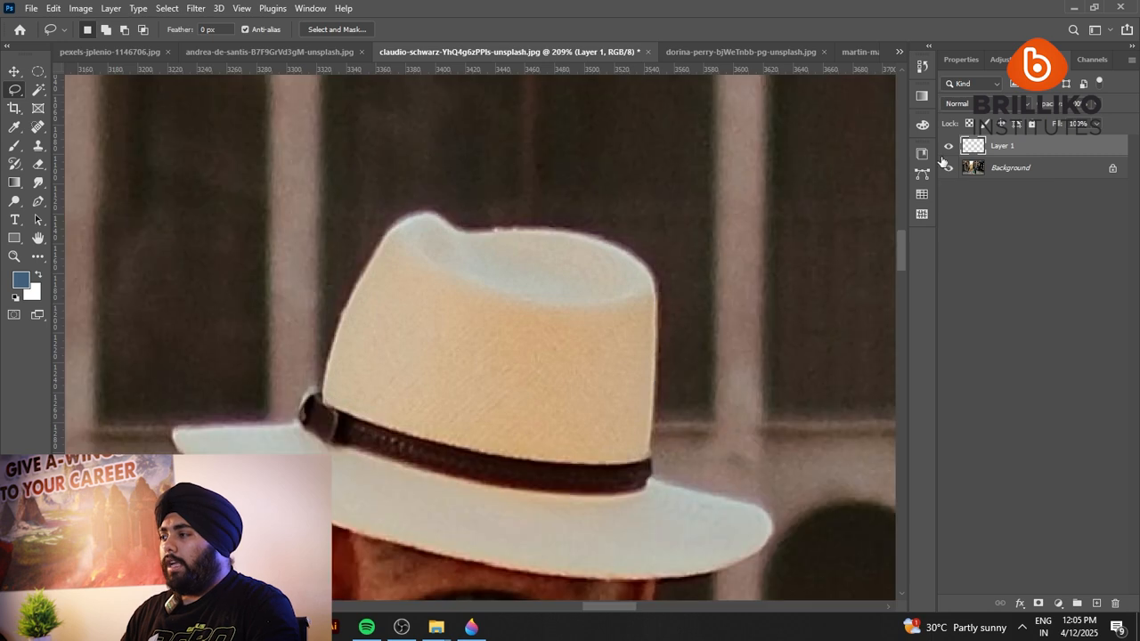
click(989, 174)
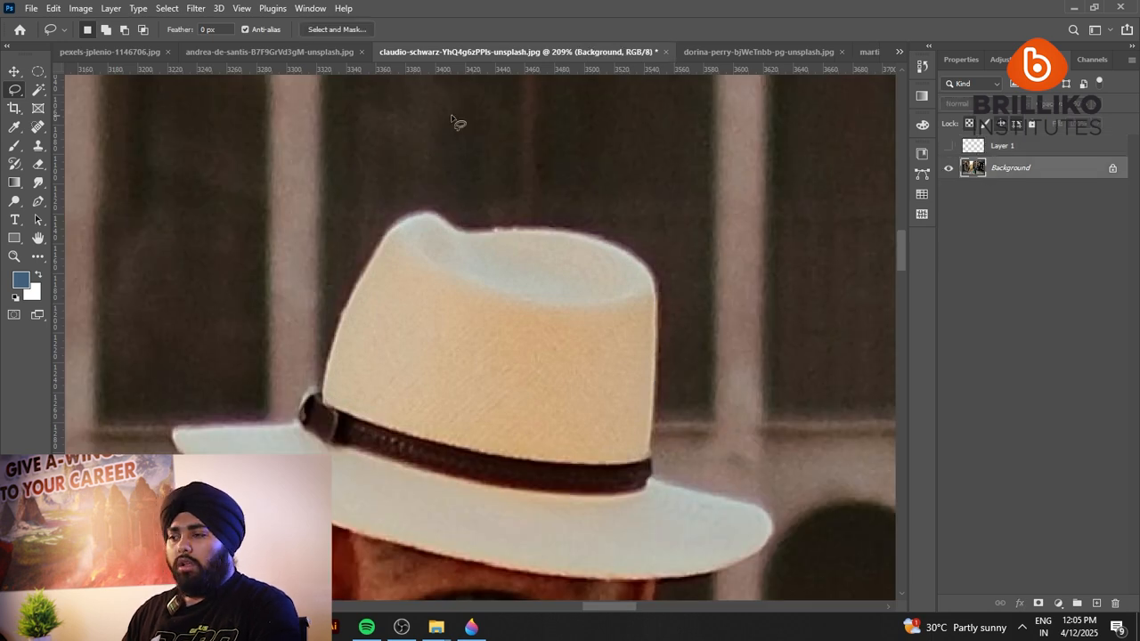
Switch from the freehand Lasso to the Polygonal Lasso tool for the street photo.
right_click(16, 89)
click(66, 109)
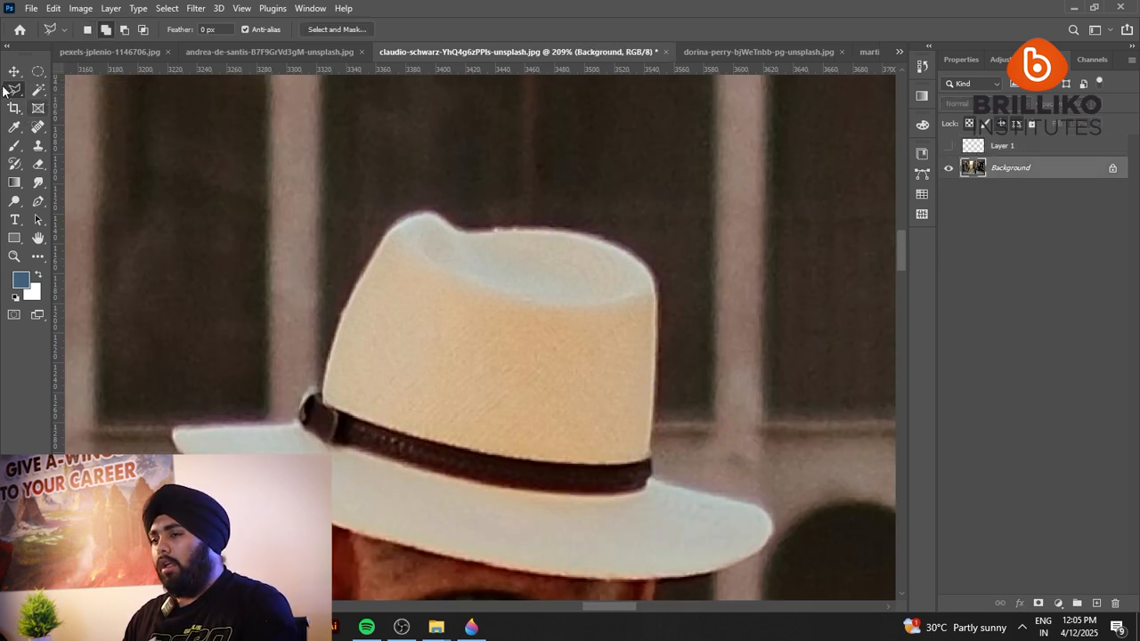
right_click(14, 89)
click(53, 90)
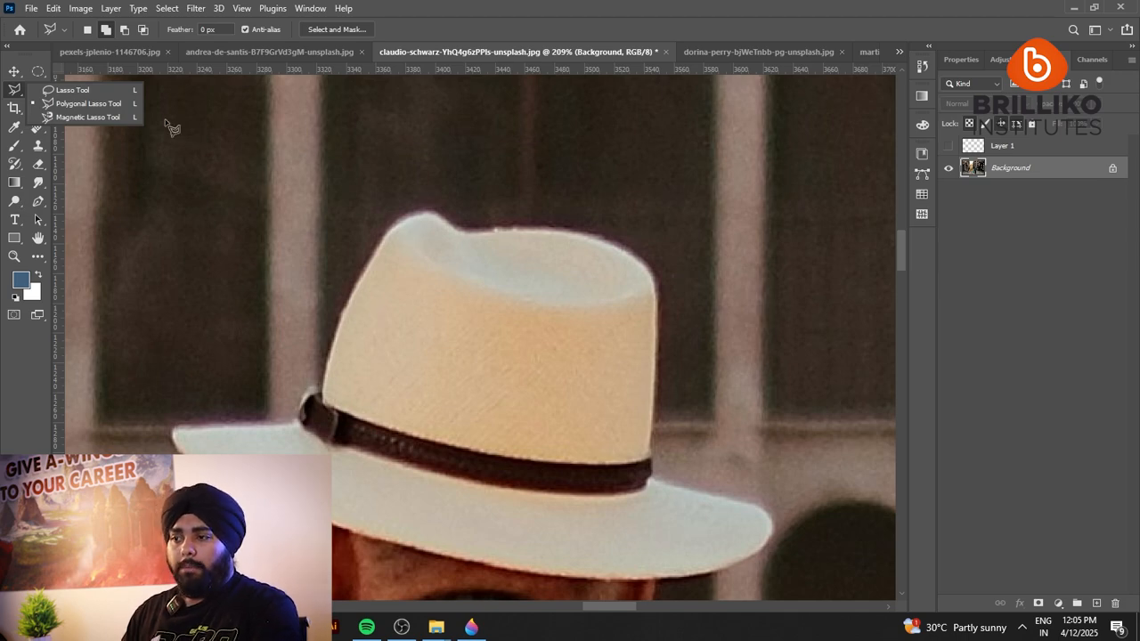
scroll(362, 186, down, 10)
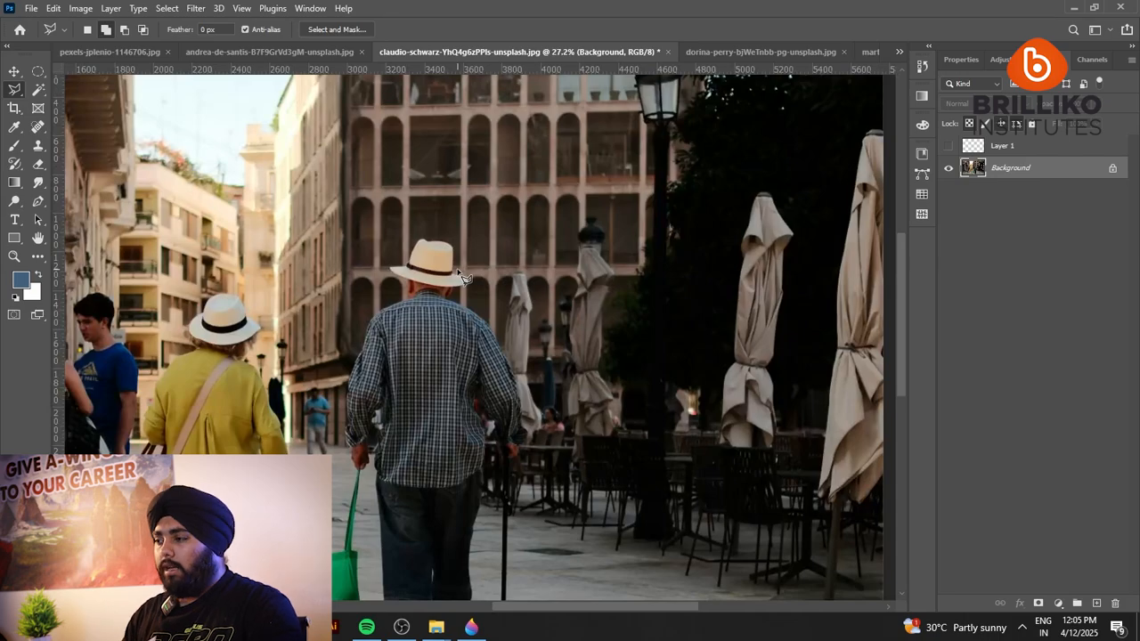
In the LAWSON storefront photo, outline the blue coupon banner in the window with a closed Polygonal Lasso selection.
click(309, 52)
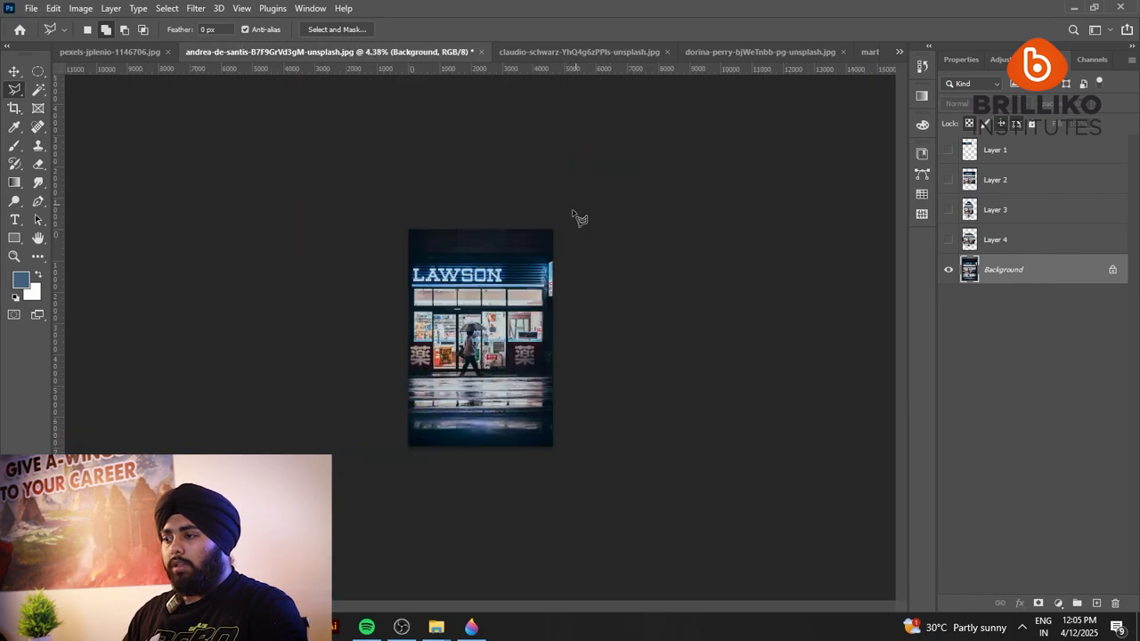
scroll(502, 374, up, 6)
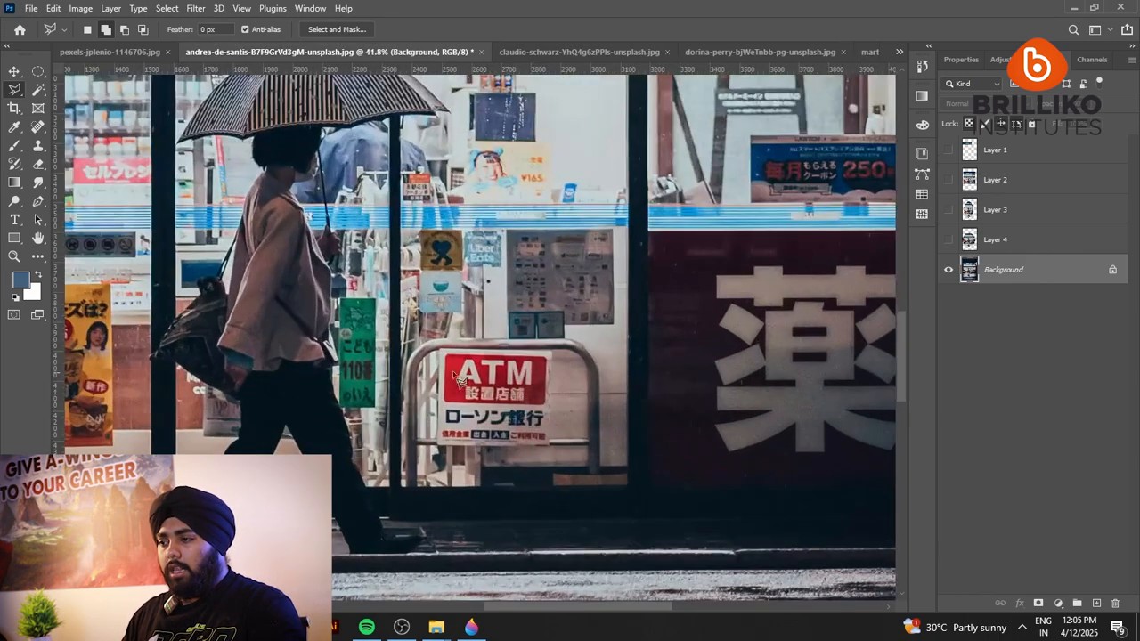
scroll(393, 390, down, 3)
scroll(392, 387, up, 6)
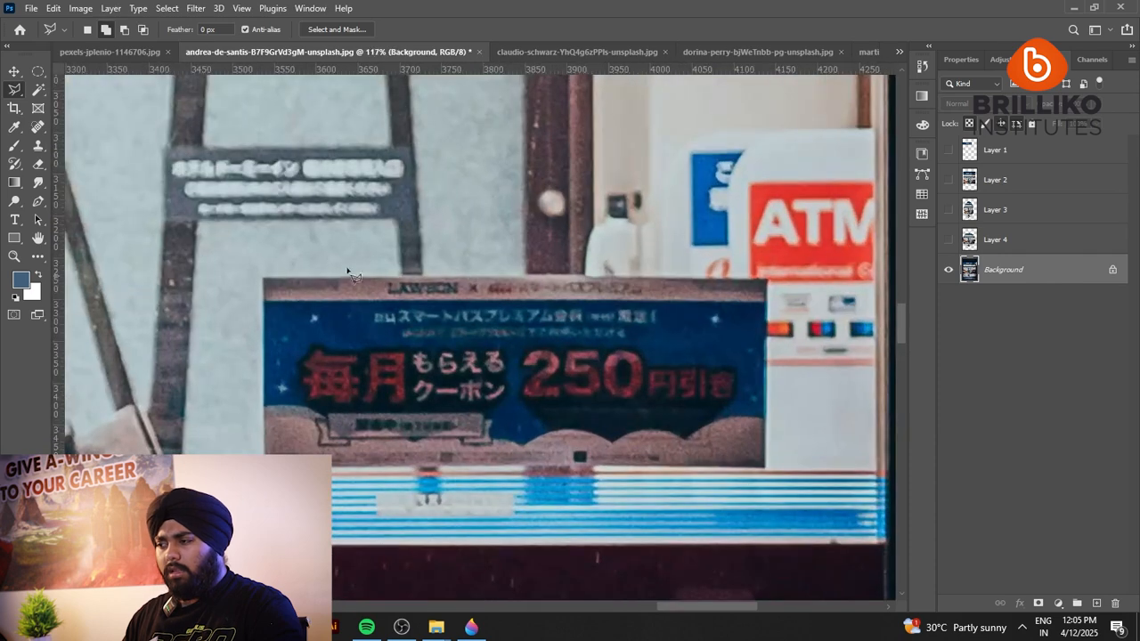
drag(487, 381, 448, 341)
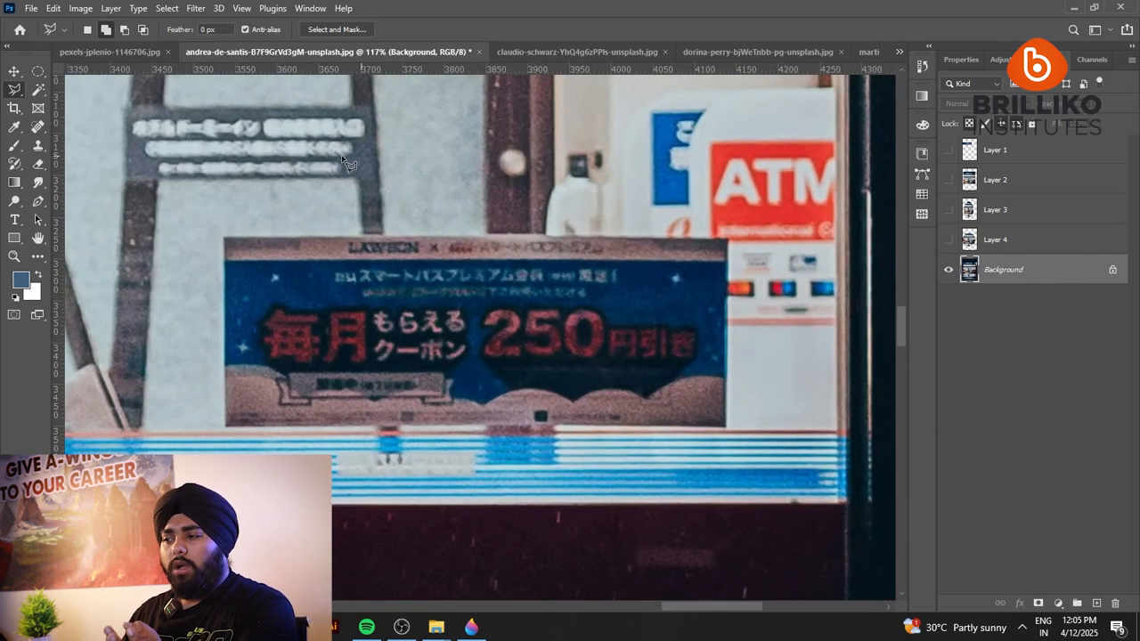
click(224, 240)
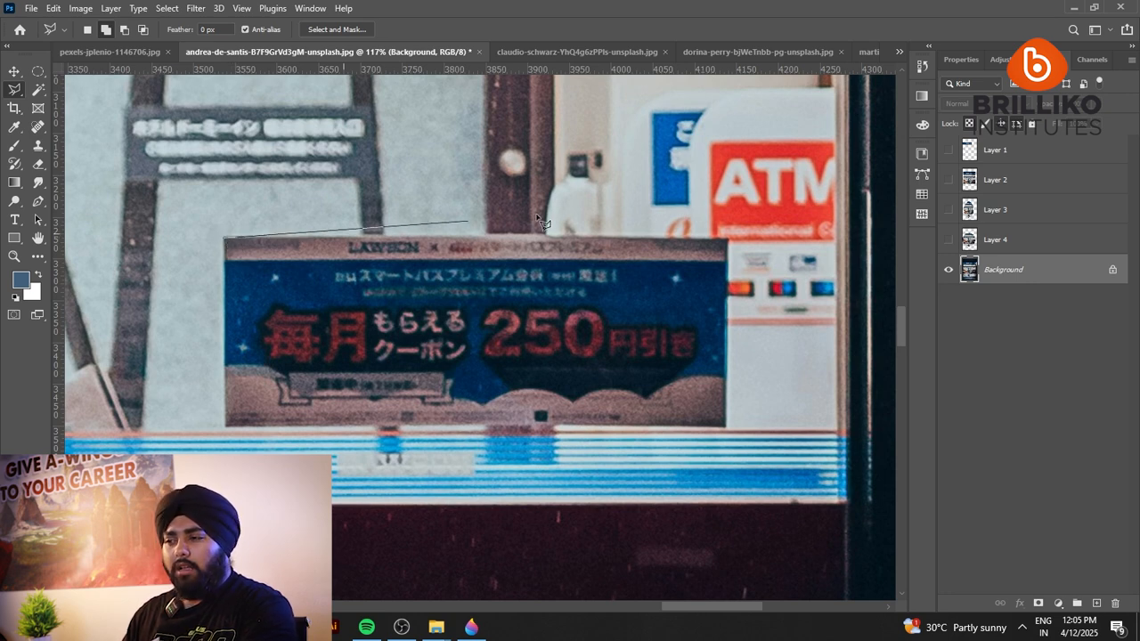
click(728, 240)
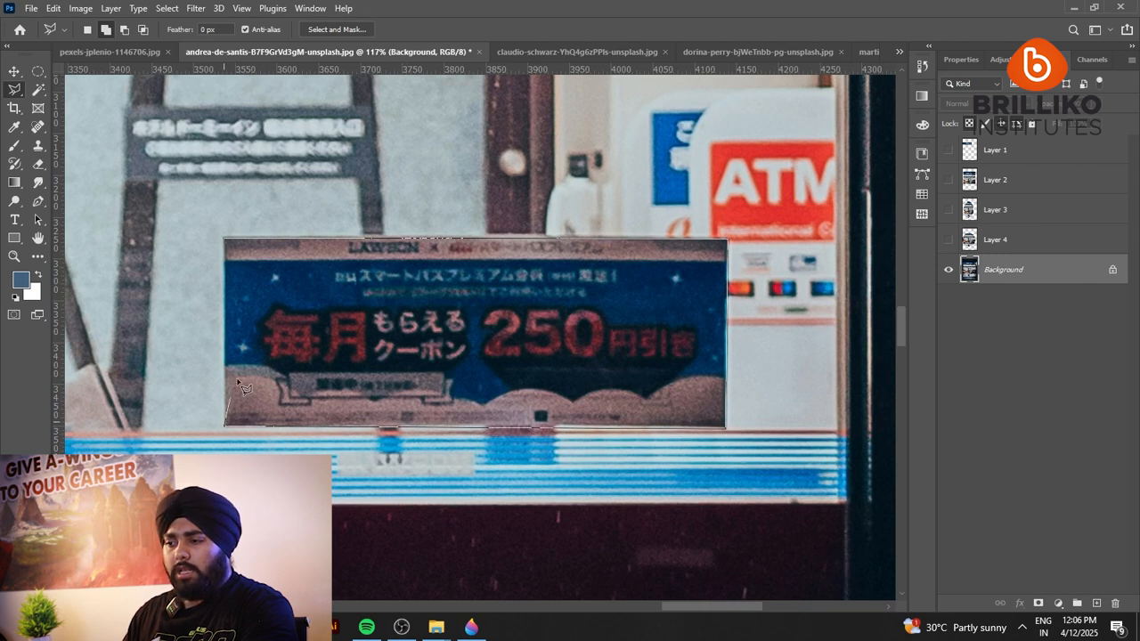
click(225, 240)
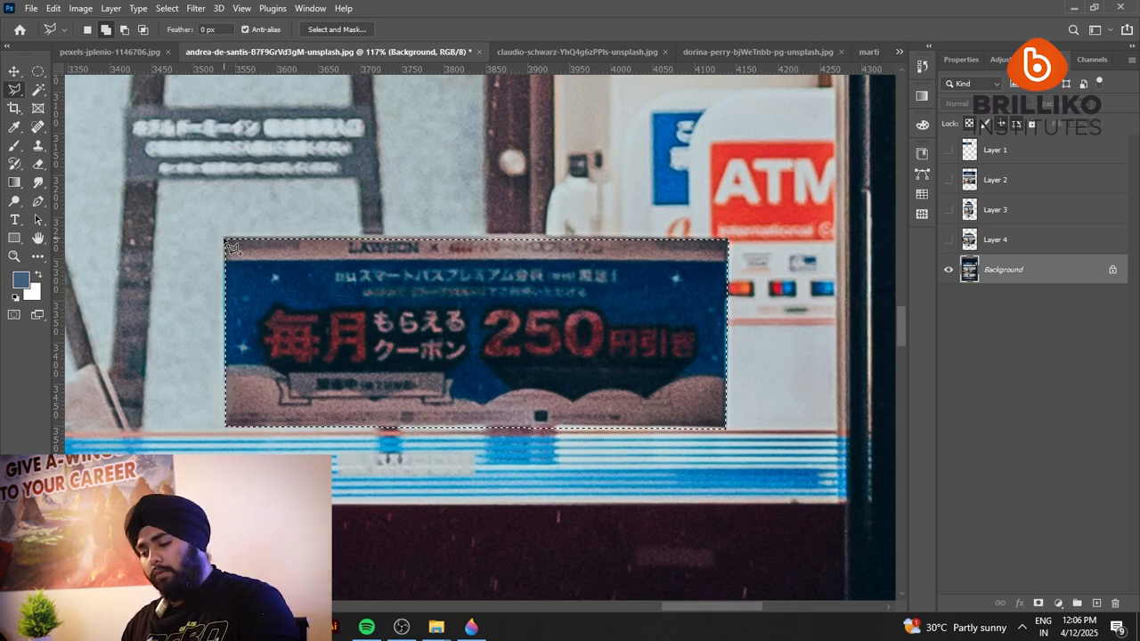
Copy the selected coupon banner to a new layer, and hide the Background.
key(ctrl+j)
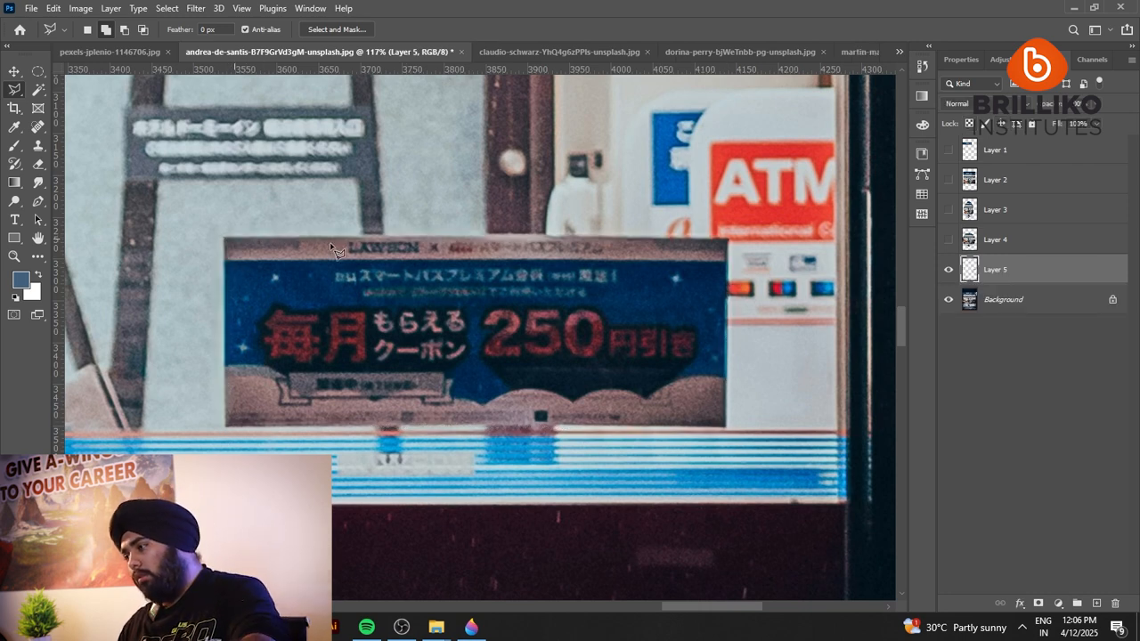
click(948, 300)
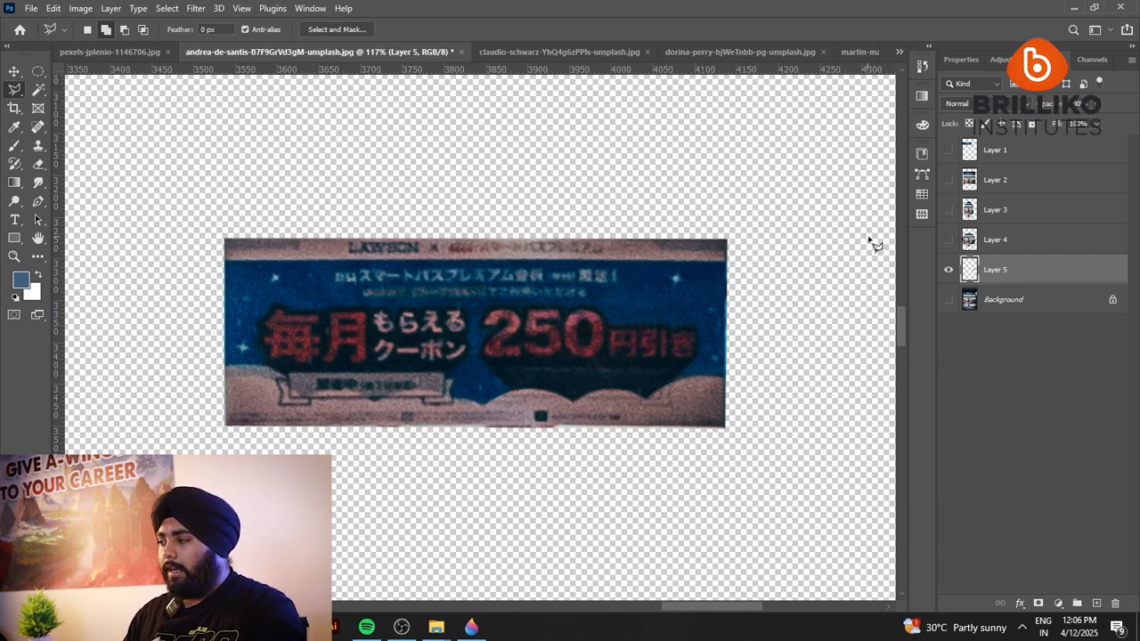
Hide the coupon banner cutout layer, and show the Background as the active layer.
click(949, 269)
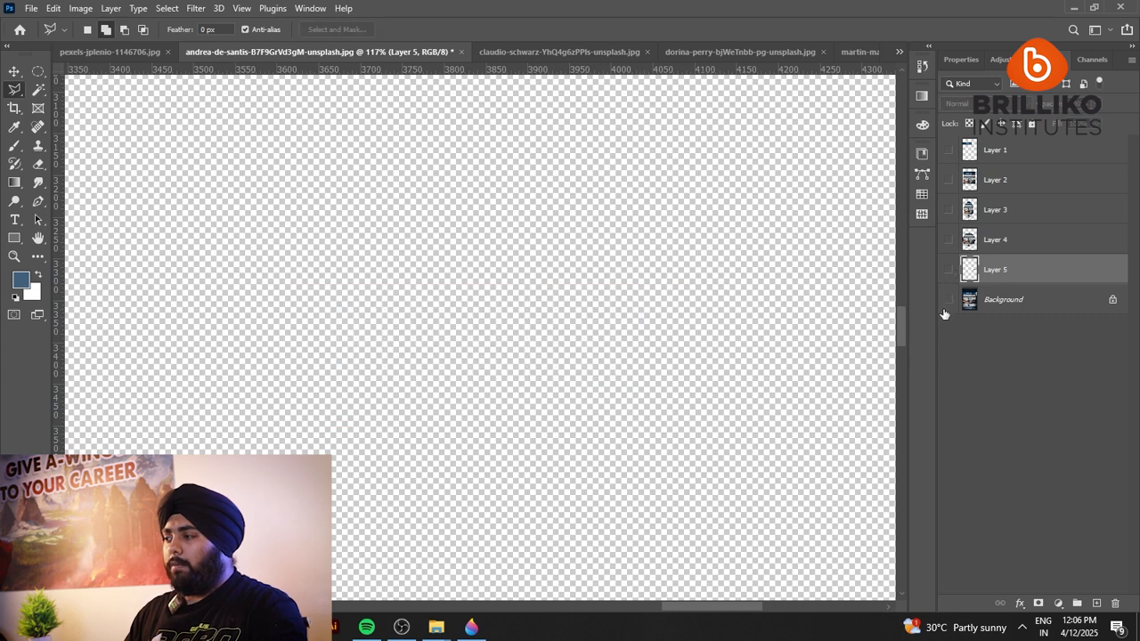
click(947, 300)
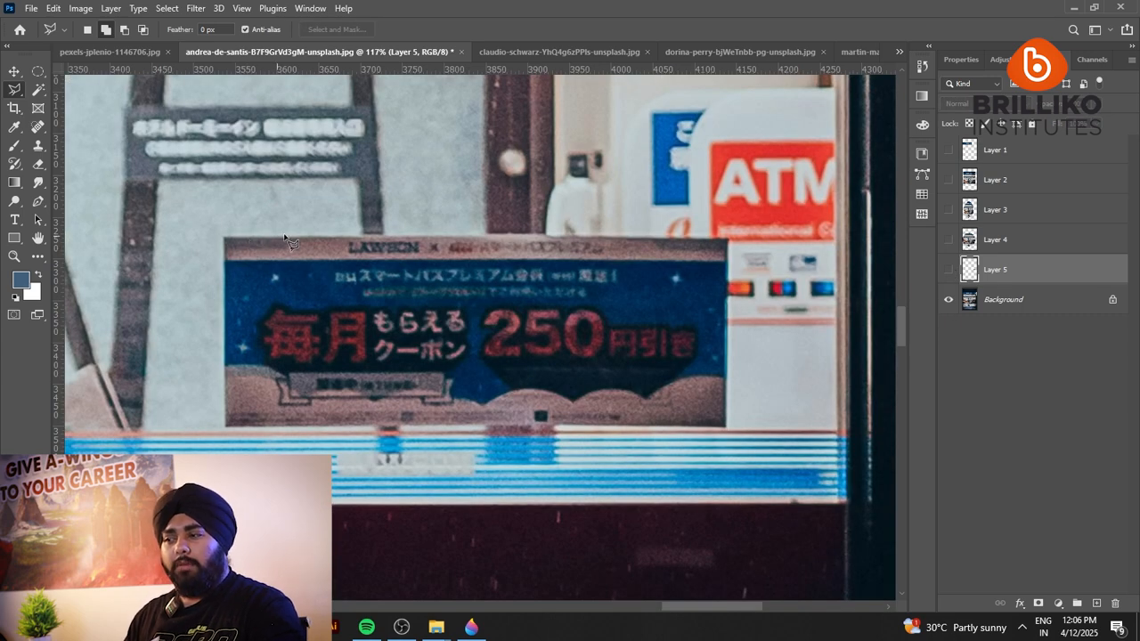
click(1005, 299)
Trace around the coupon banner with the Magnetic Lasso tool and close the selection at its upper-left corner.
right_click(14, 88)
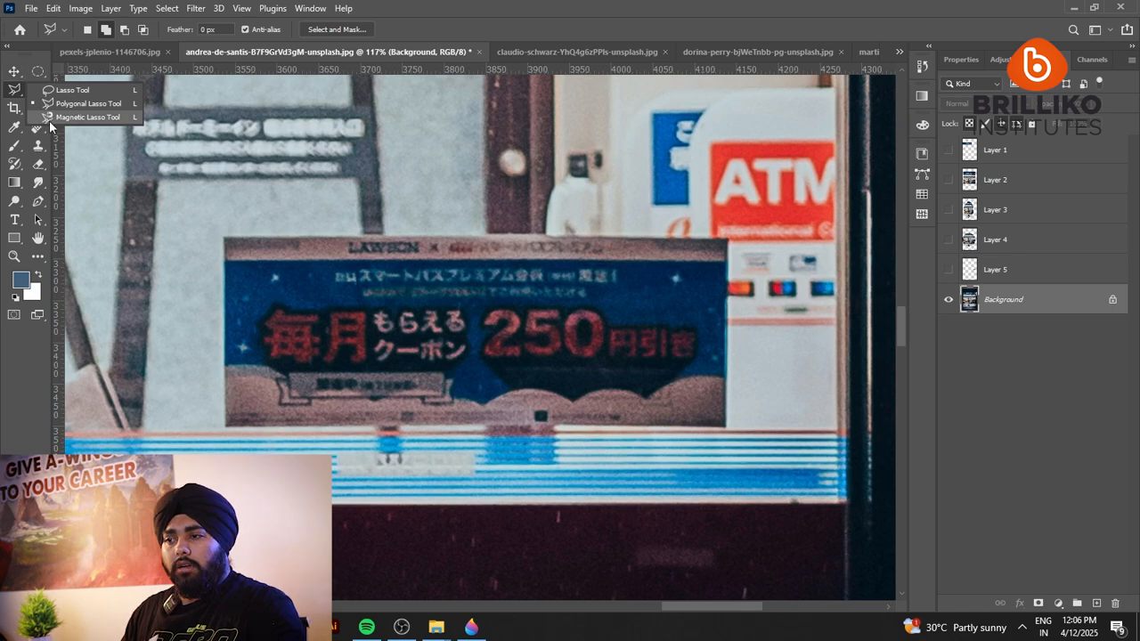
click(49, 121)
scroll(478, 193, down, 2)
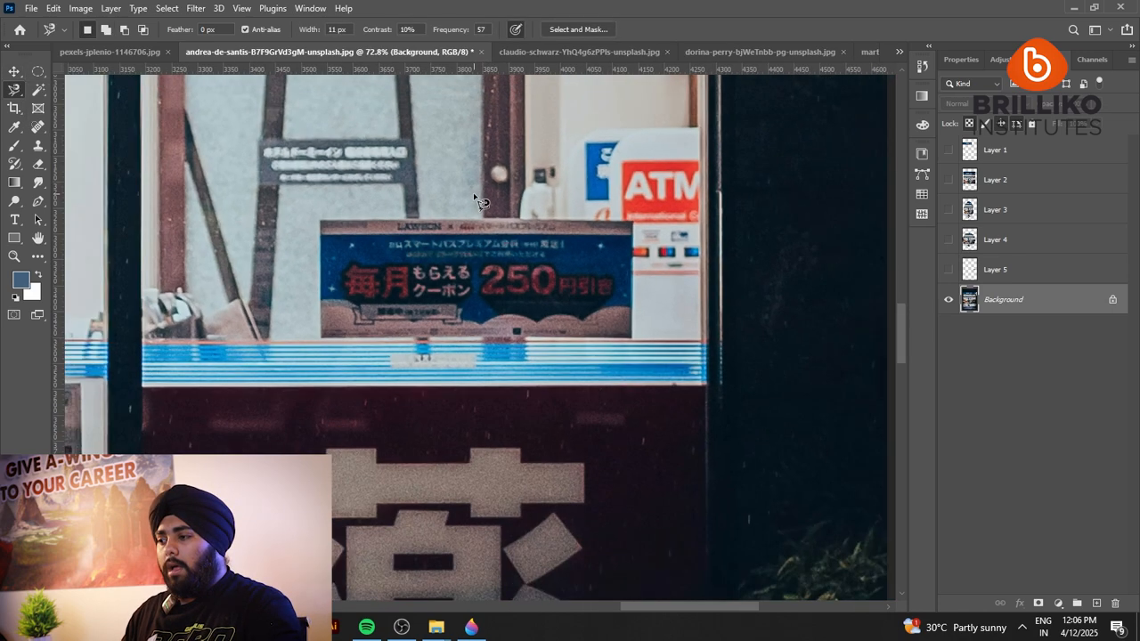
scroll(490, 250, up, 3)
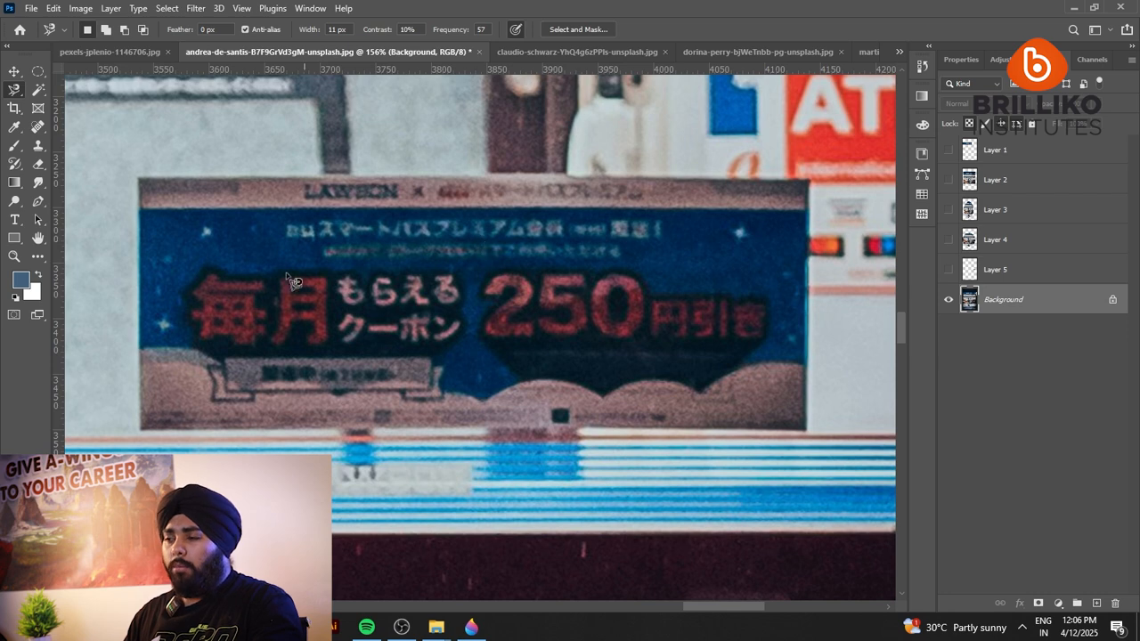
click(139, 177)
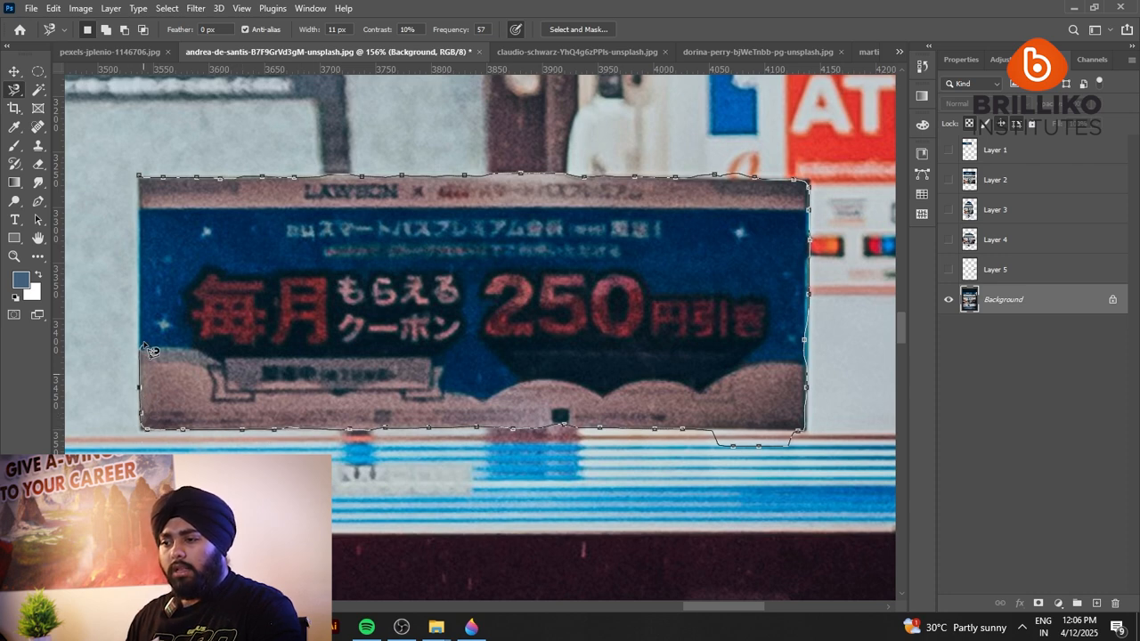
click(145, 184)
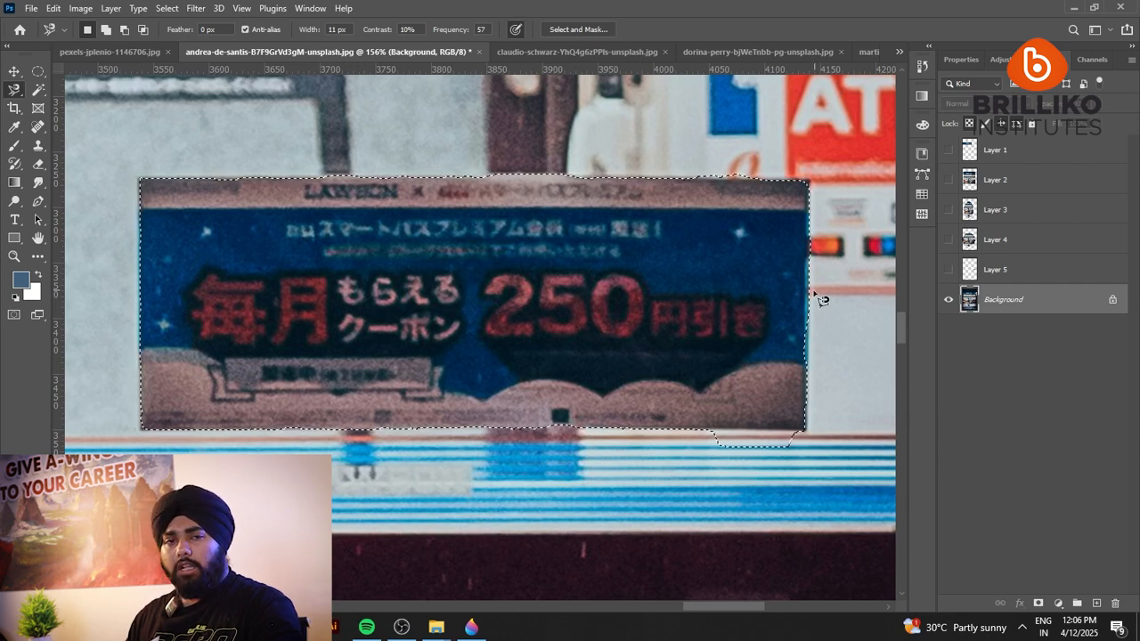
Subtract the bulge below the banner's lower-right edge from the selection with the freehand Lasso.
scroll(579, 408, down, 3)
scroll(760, 456, up, 10)
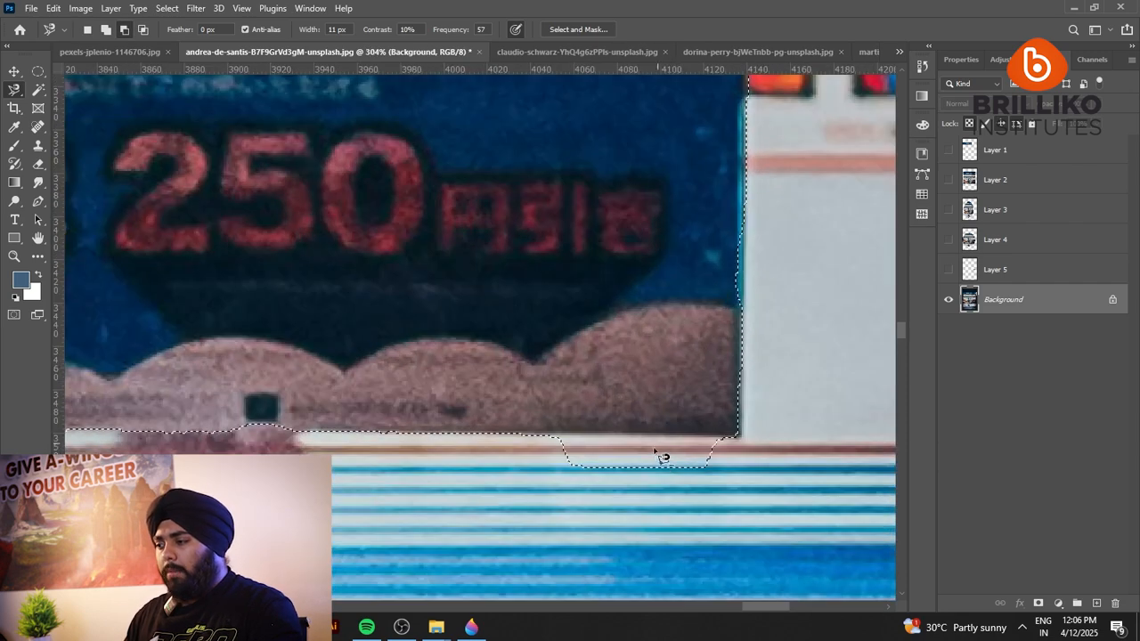
right_click(14, 89)
click(57, 92)
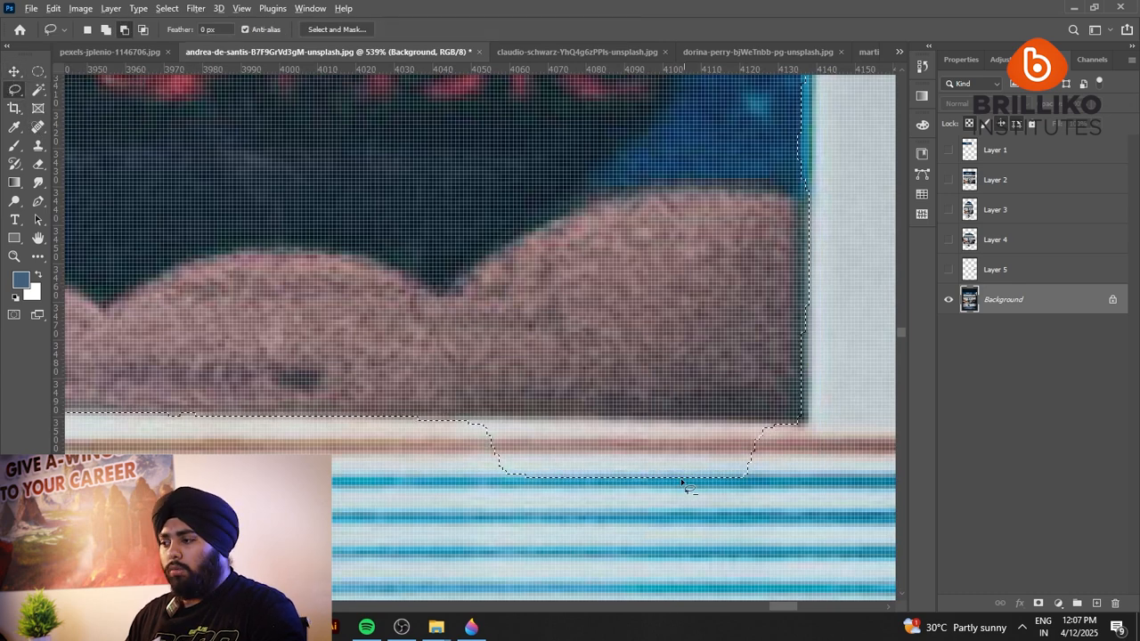
mouse_move(421, 419)
mouse_down()
mouse_move(710, 431)
mouse_move(806, 472)
mouse_up()
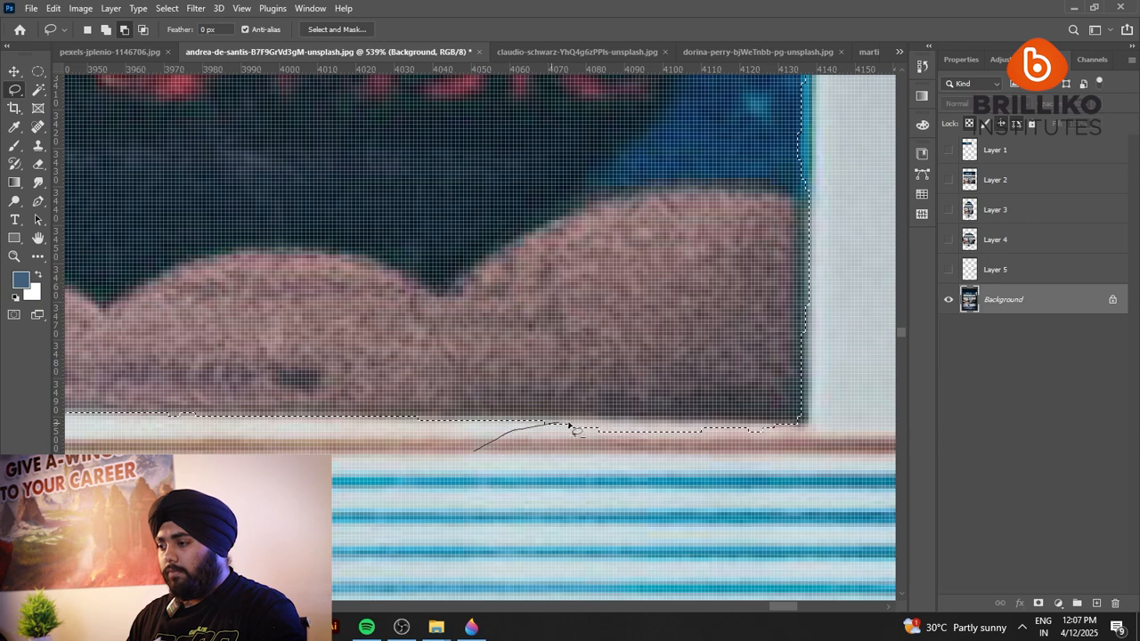
drag(822, 441, 474, 455)
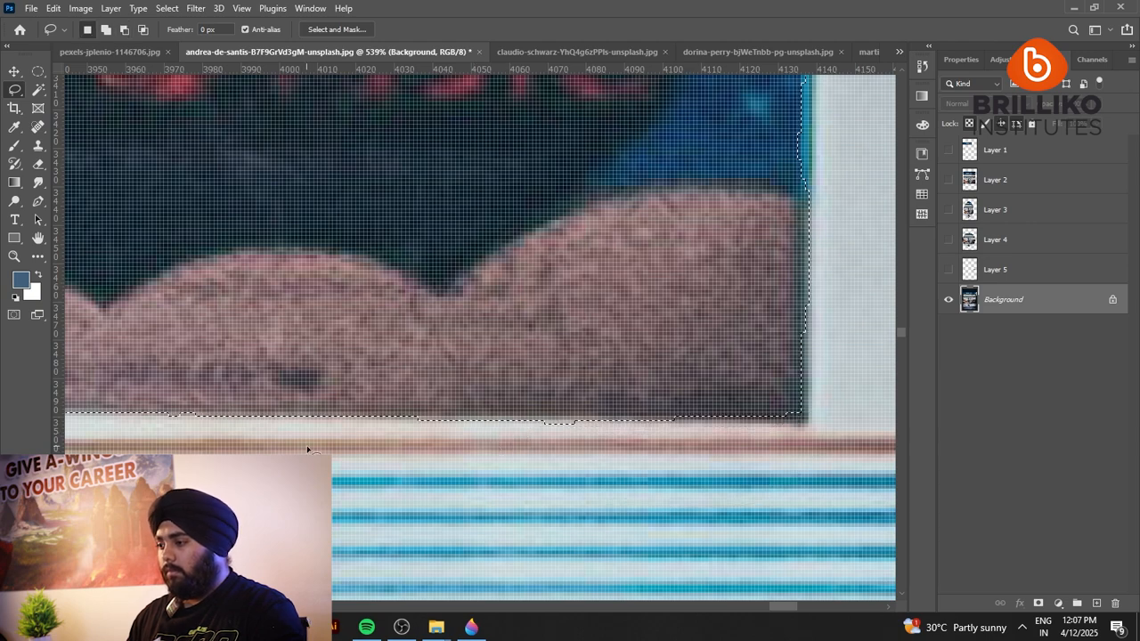
Refine the Lasso selection along the banner's right edge by adding the missed strips.
scroll(481, 518, down, 5)
scroll(689, 282, up, 2)
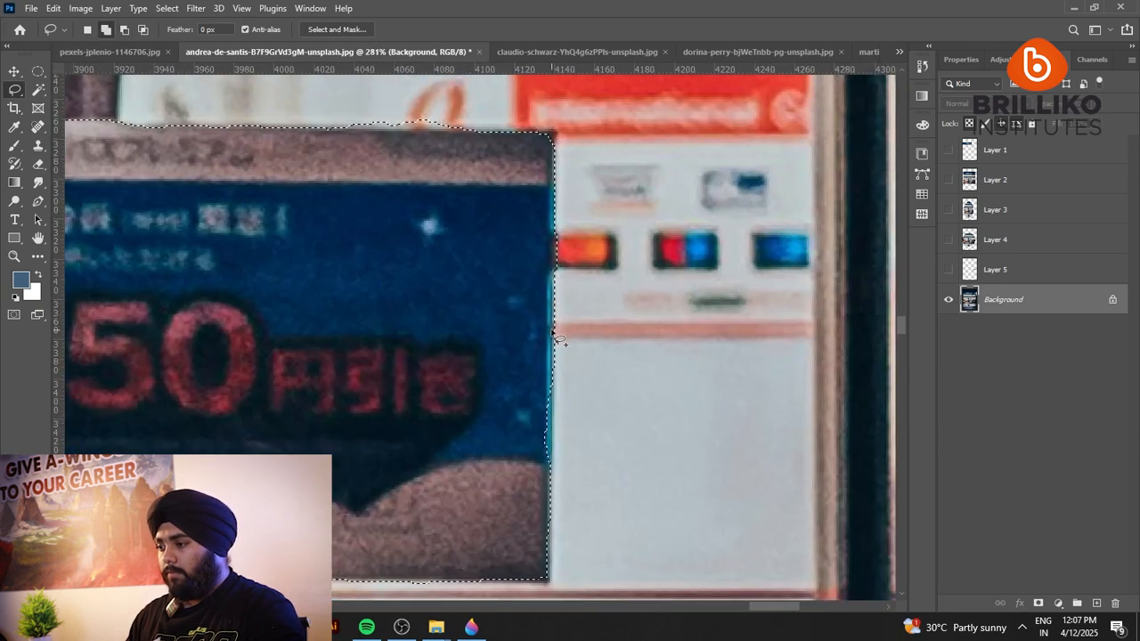
mouse_move(549, 389)
mouse_down()
mouse_move(522, 514)
mouse_move(526, 494)
mouse_up()
scroll(552, 470, up, 5)
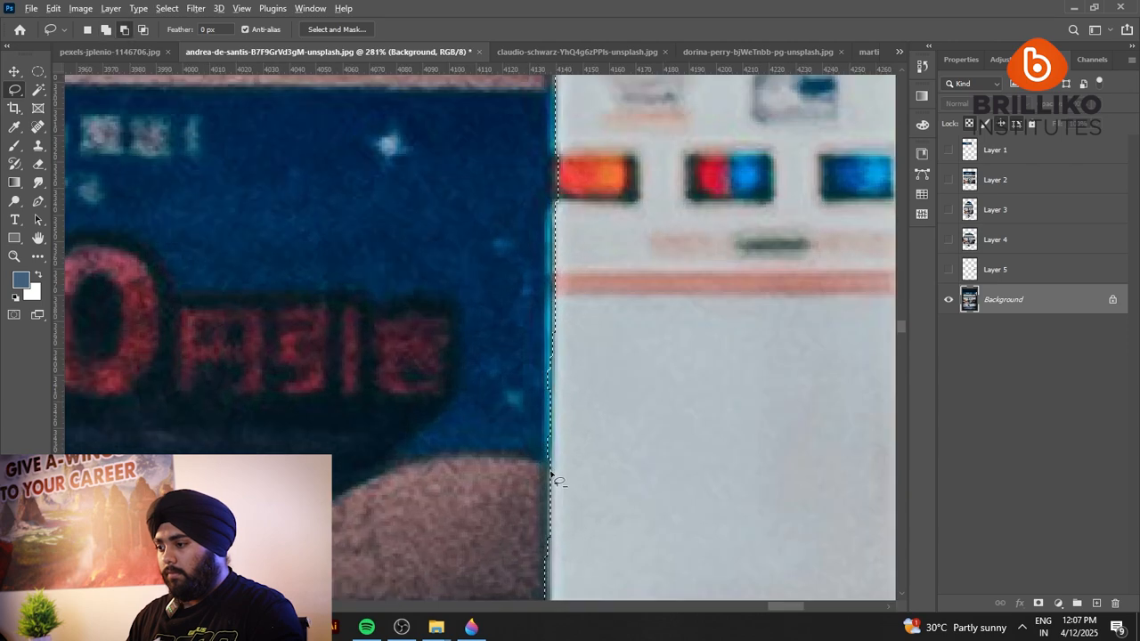
drag(543, 194, 553, 272)
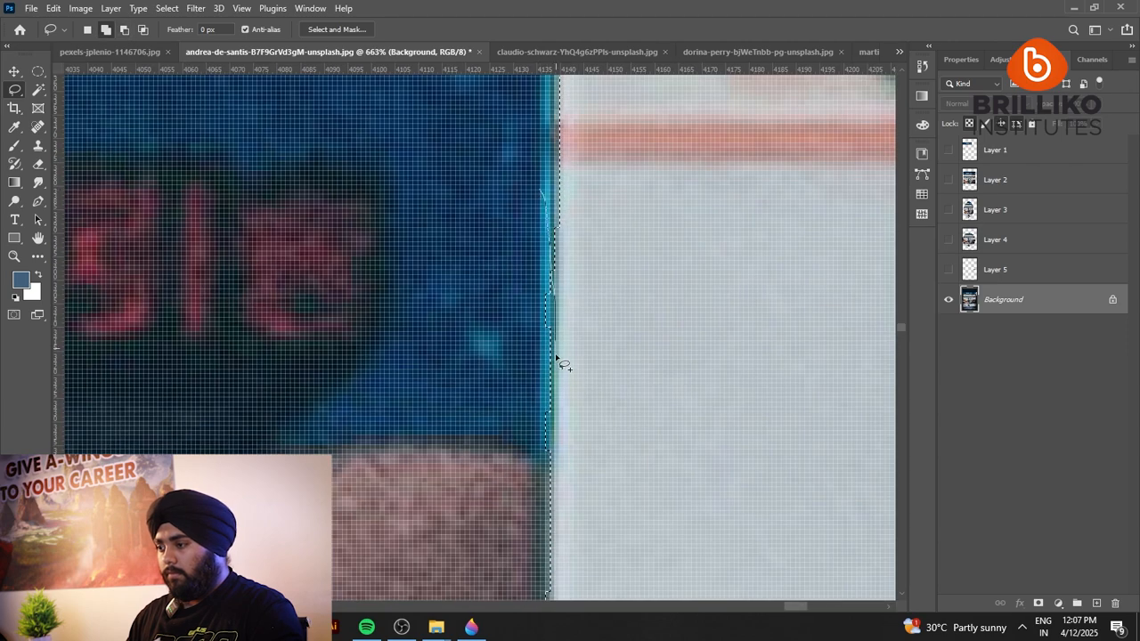
drag(557, 358, 529, 570)
scroll(450, 326, down, 8)
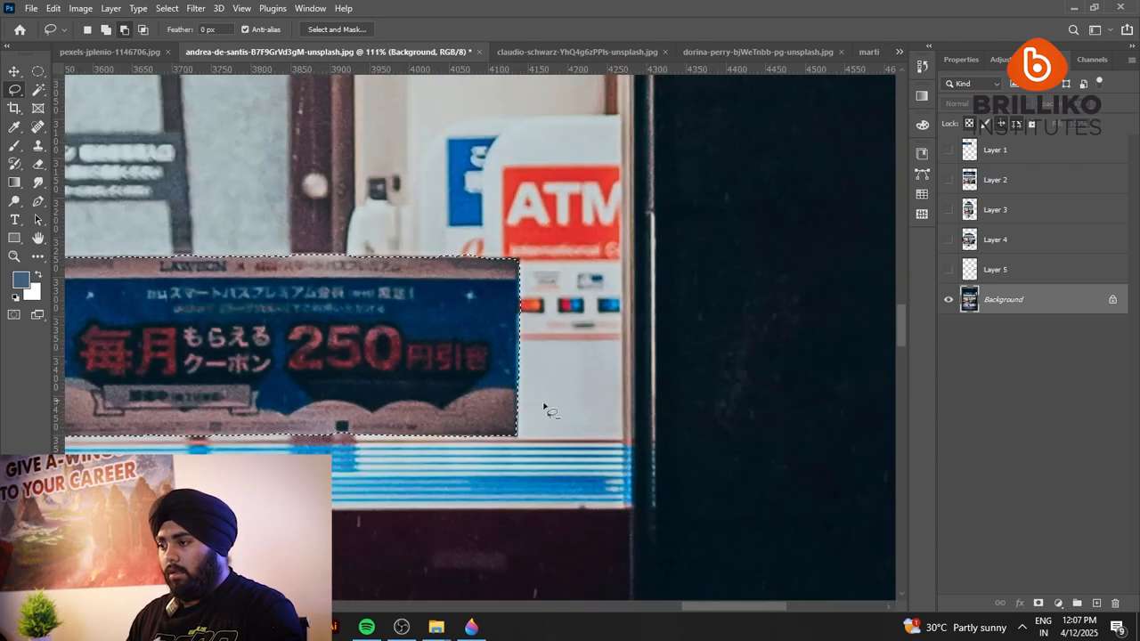
Copy the refined banner selection to a new layer, and hide the Background to isolate the cutout.
scroll(543, 410, down, 3)
scroll(726, 254, up, 2)
key(ctrl+j)
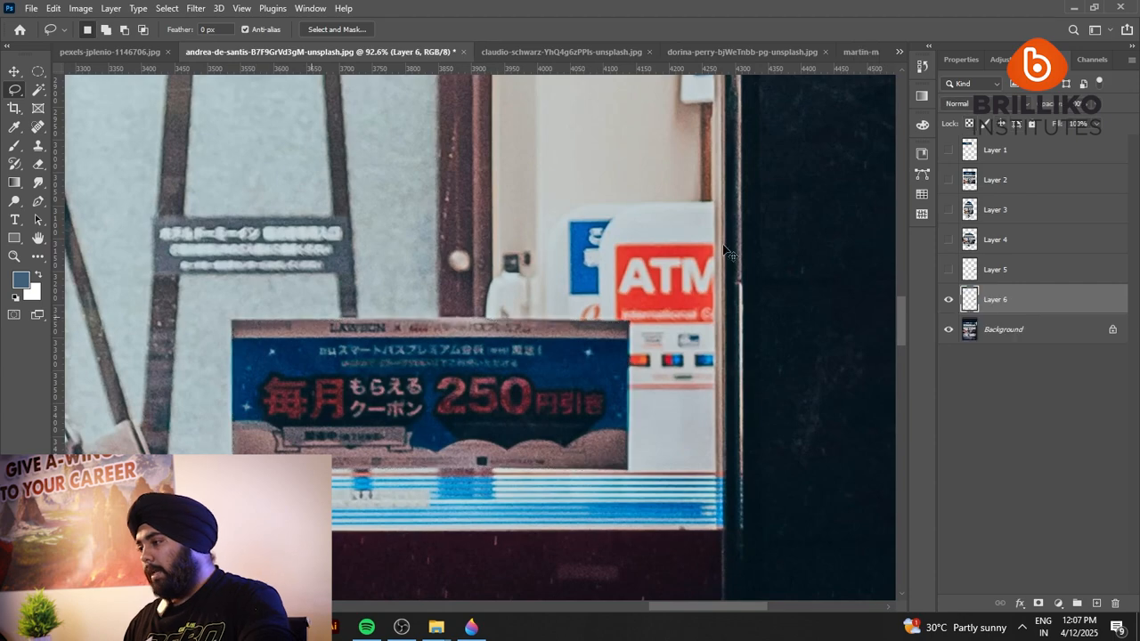
click(950, 331)
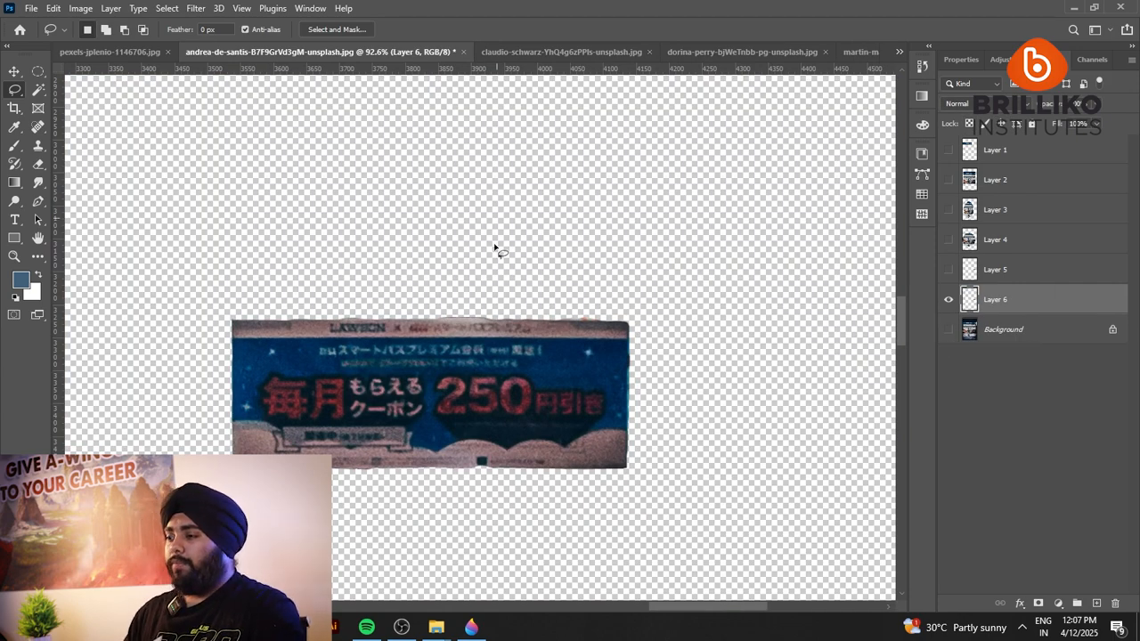
scroll(534, 321, down, 5)
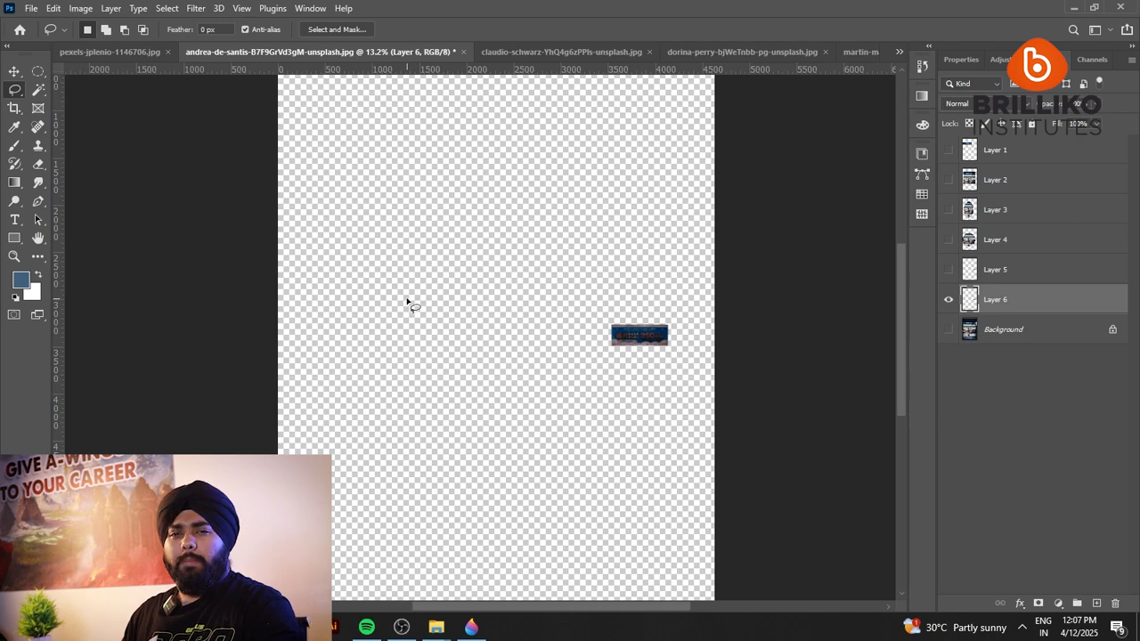
Switch to the Object Selection tool, and run Select Subject on the desert rock formation photo.
click(37, 91)
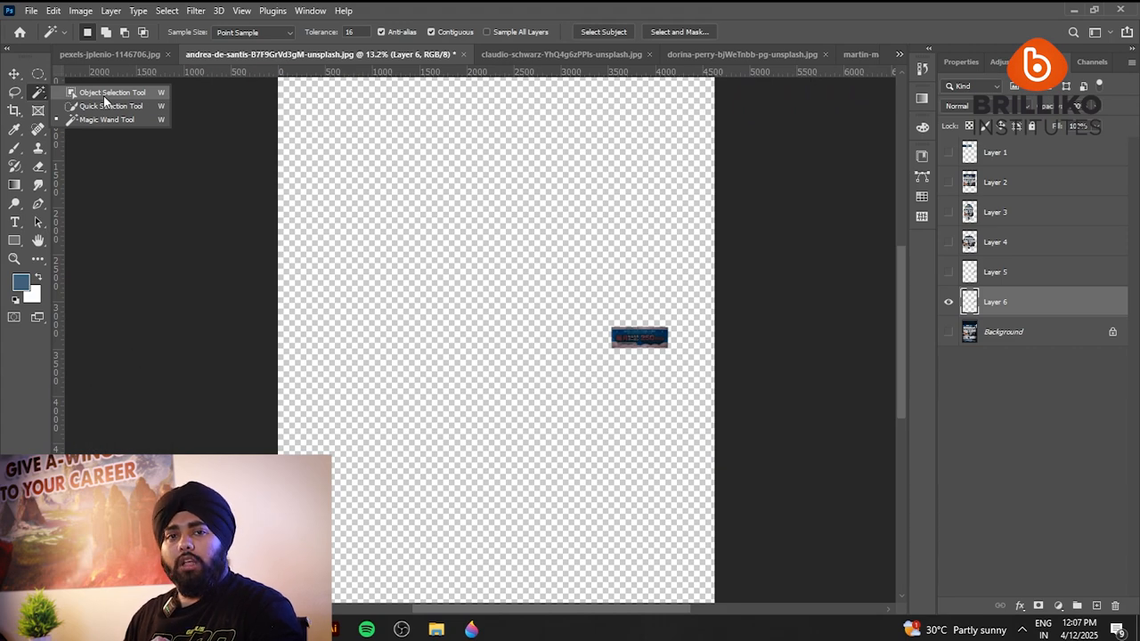
click(104, 93)
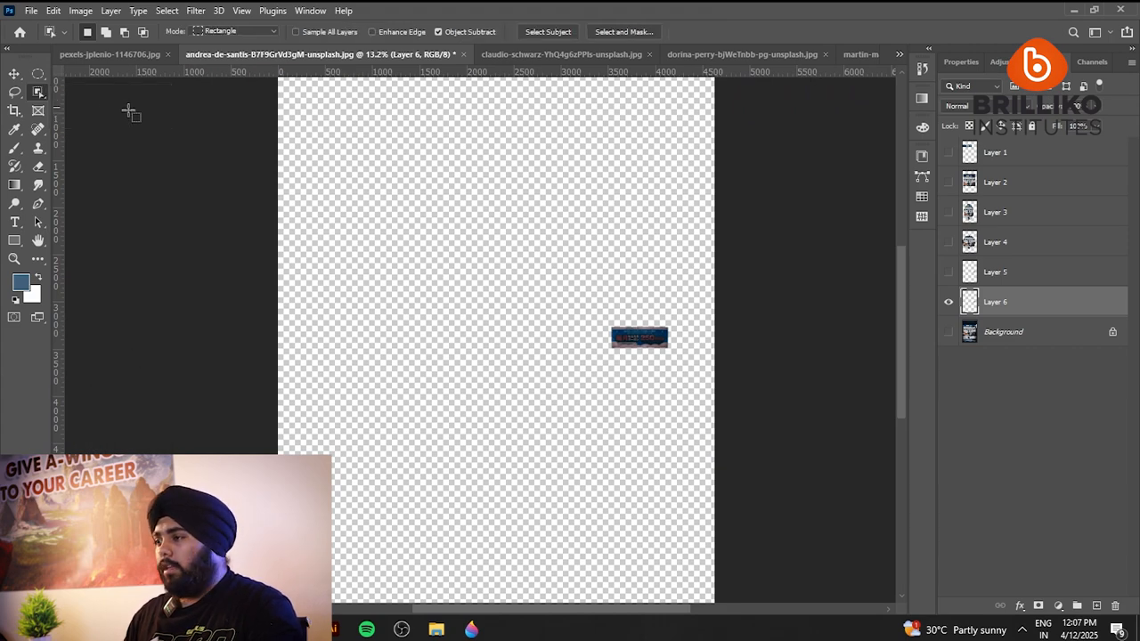
click(587, 53)
click(703, 55)
scroll(505, 266, down, 6)
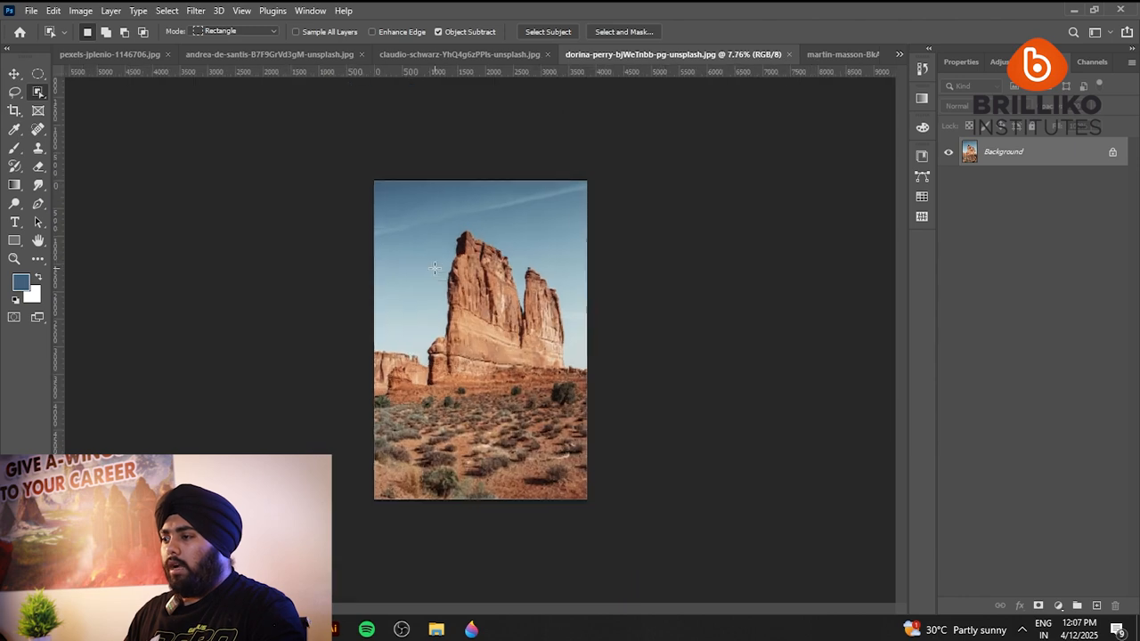
scroll(505, 266, up, 4)
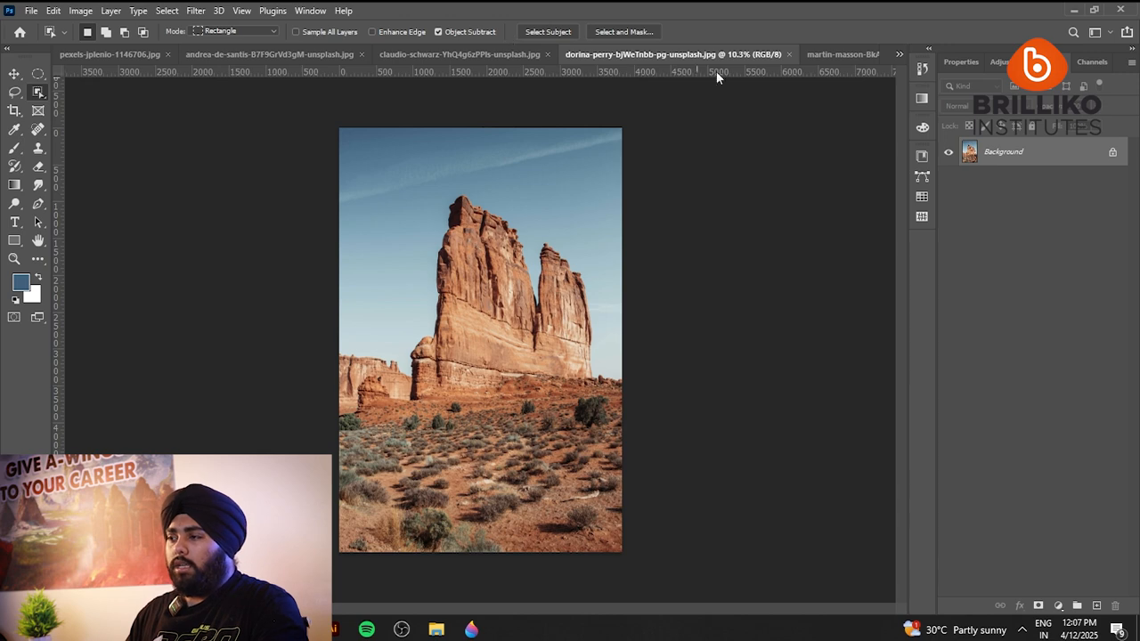
click(556, 33)
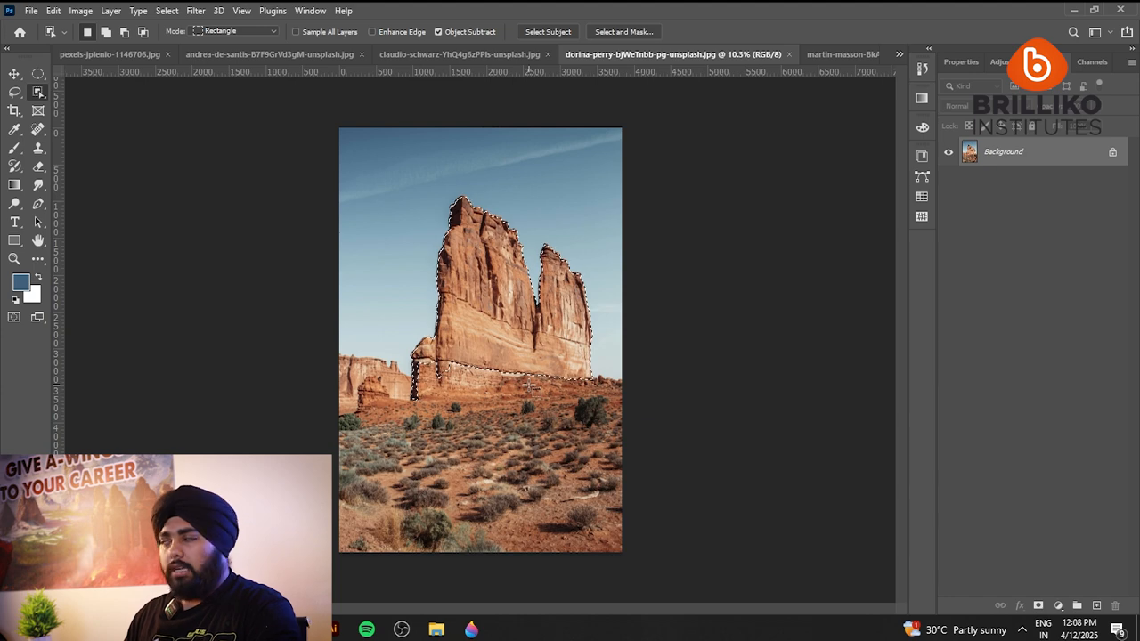
Add the desert foreground and the smaller rocks beside the main formation to the selection with rectangular Object Selection areas.
key(shift)
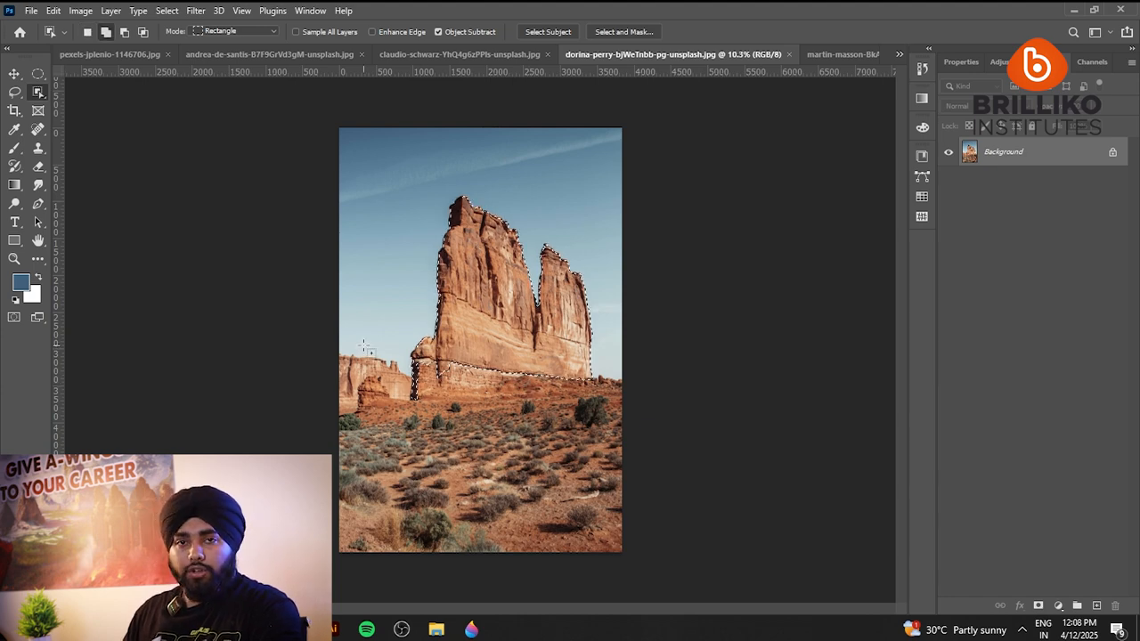
drag(322, 330, 659, 569)
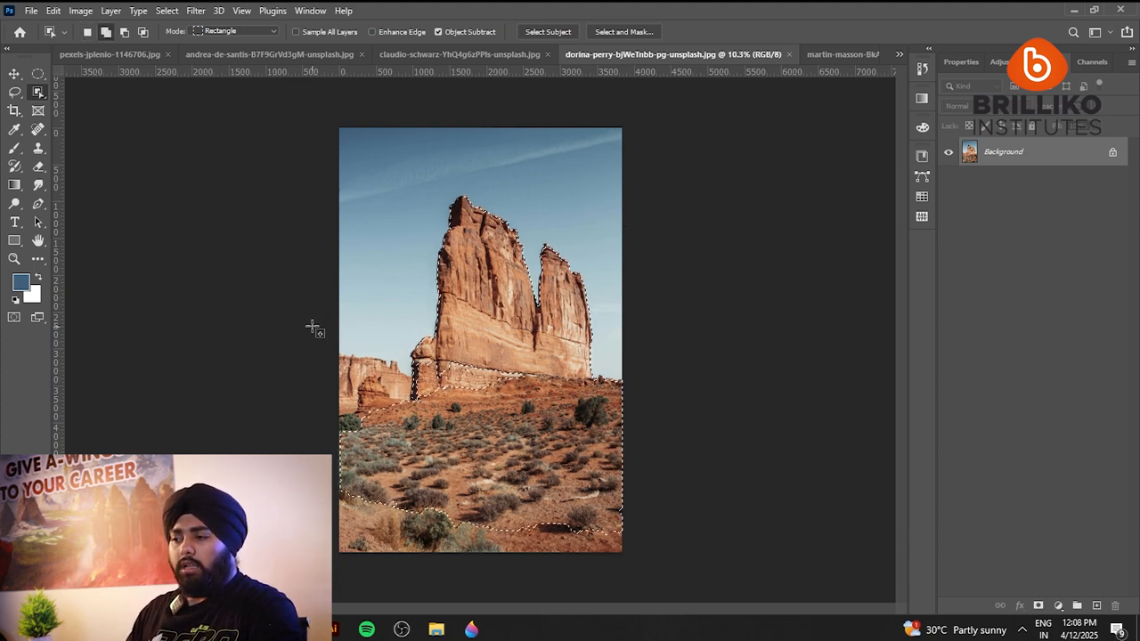
drag(311, 326, 550, 450)
drag(417, 341, 642, 428)
drag(337, 446, 700, 598)
drag(408, 510, 586, 570)
drag(443, 525, 598, 573)
scroll(462, 365, up, 5)
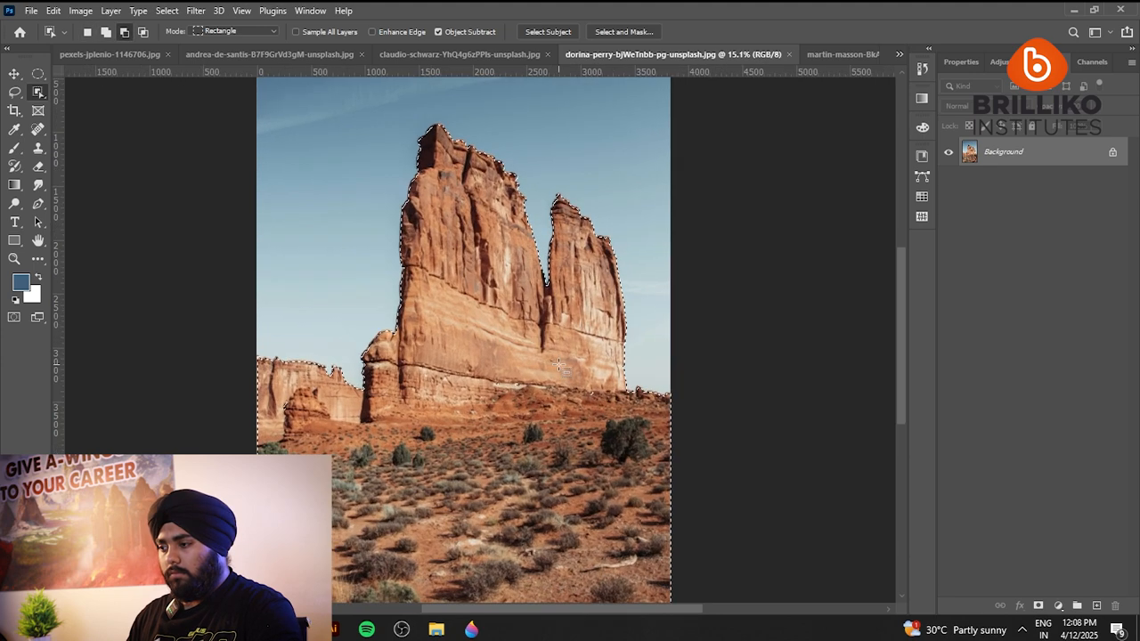
Add the missed strip along the photo's bottom edge to the rock and desert selection with the Lasso tool.
drag(459, 363, 559, 416)
scroll(412, 410, down, 4)
scroll(411, 410, up, 2)
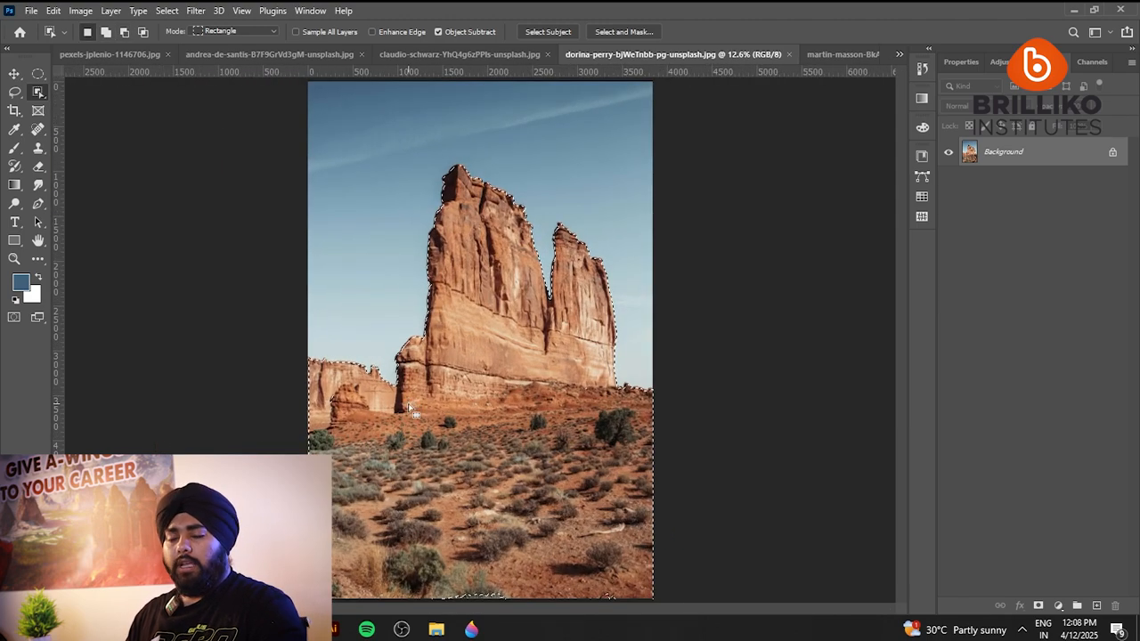
click(15, 92)
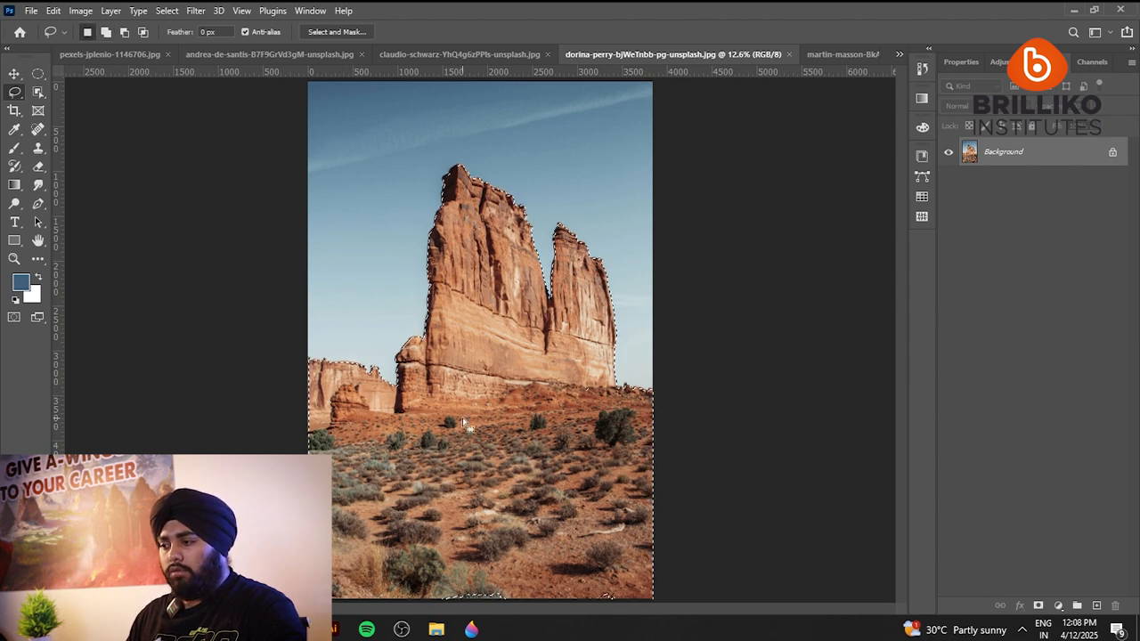
mouse_move(436, 521)
mouse_down()
mouse_move(733, 609)
mouse_move(751, 546)
mouse_move(749, 464)
mouse_move(617, 436)
mouse_move(521, 459)
mouse_up()
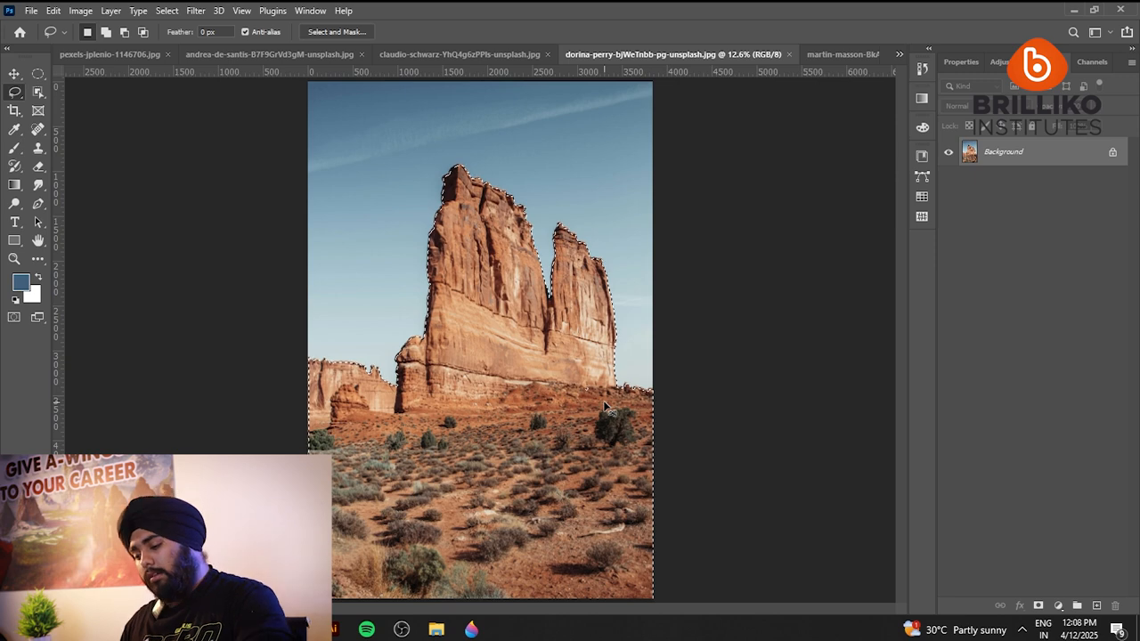
Copy the selected rocks and desert to a new layer, hide that copy, and make the visible Background active again.
key(ctrl+j)
click(949, 180)
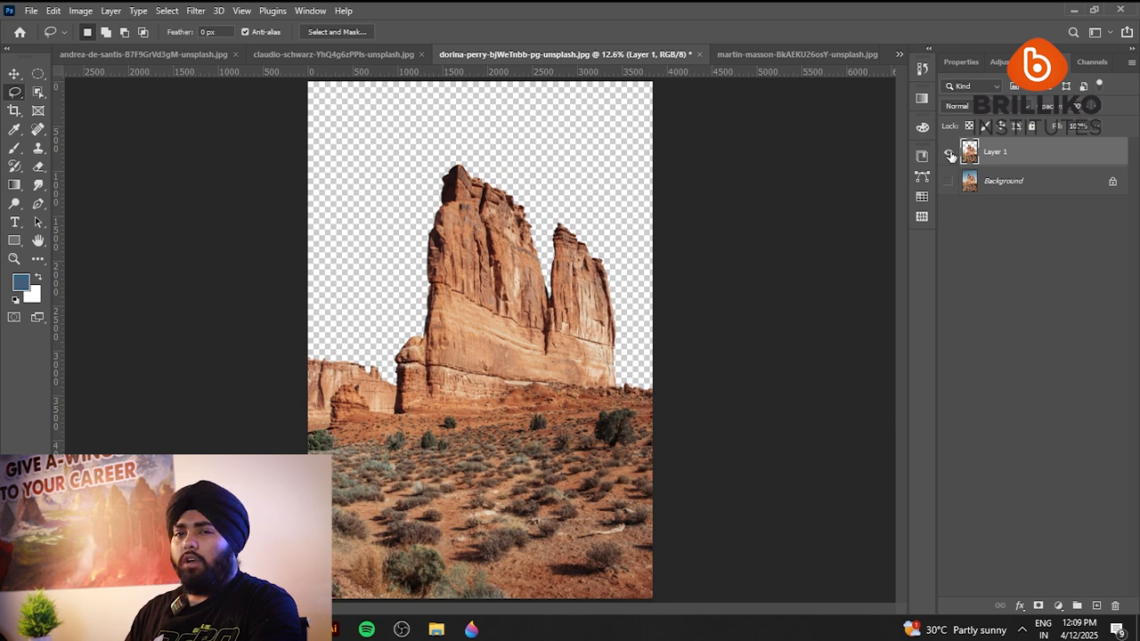
click(949, 152)
click(949, 181)
click(1033, 181)
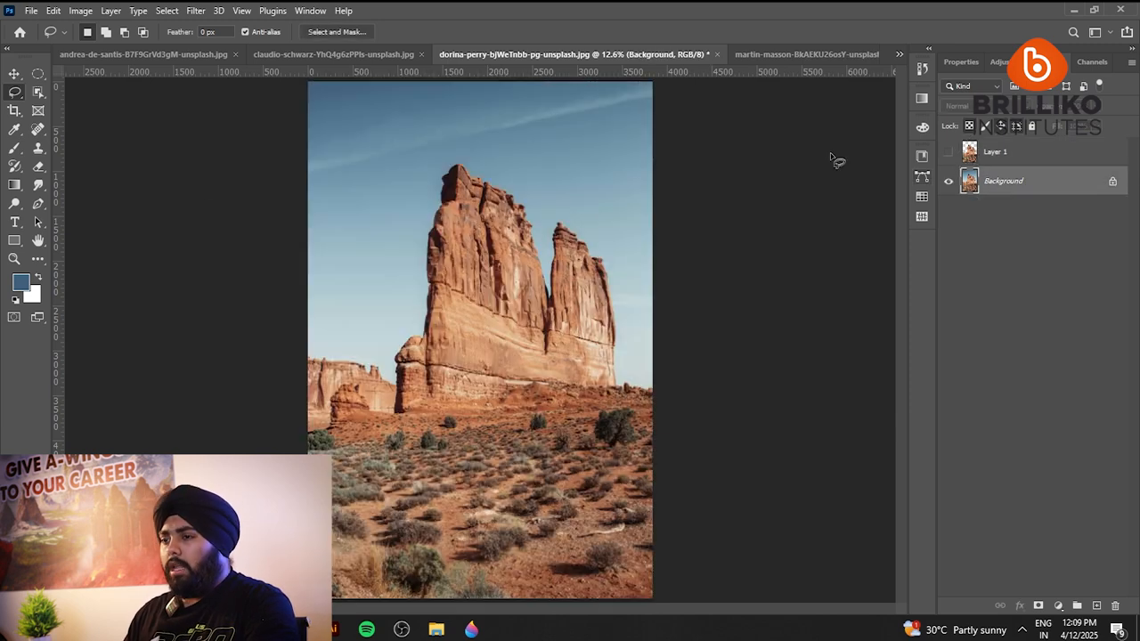
Select the main rock formation, the desert foreground and the smaller rocks beside it with the Quick Selection tool.
click(38, 92)
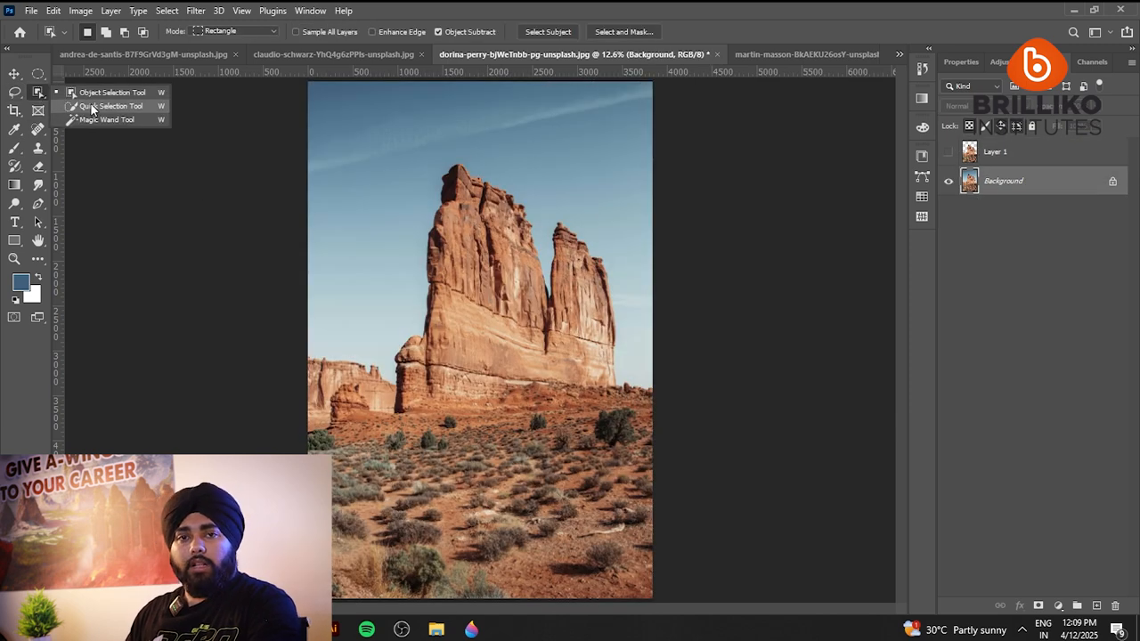
click(91, 107)
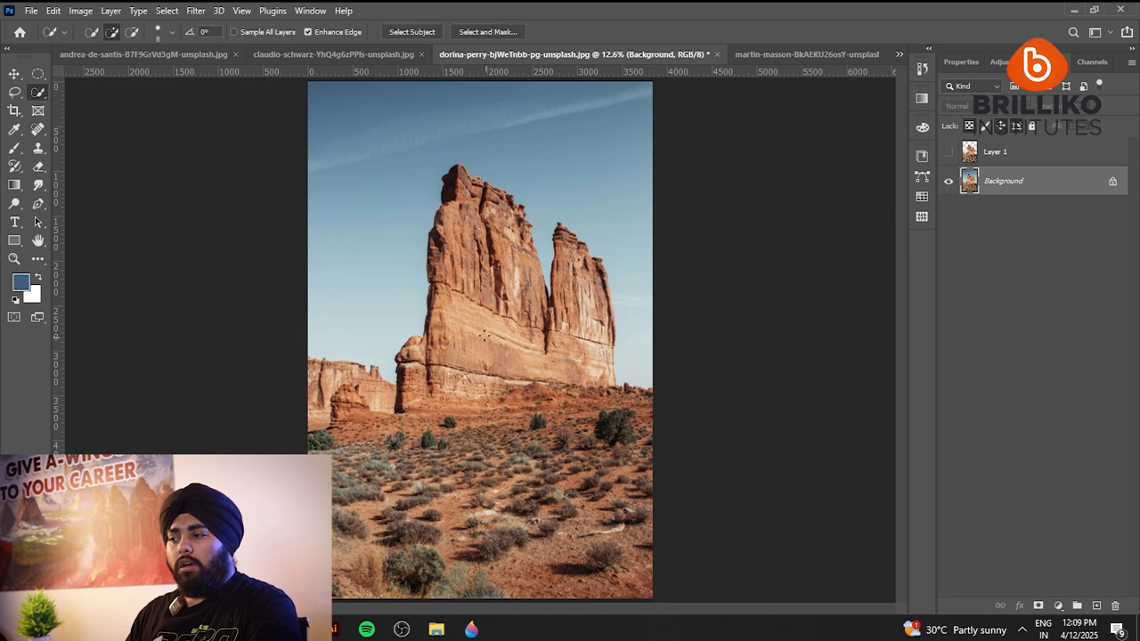
scroll(513, 255, down, 3)
scroll(499, 465, up, 2)
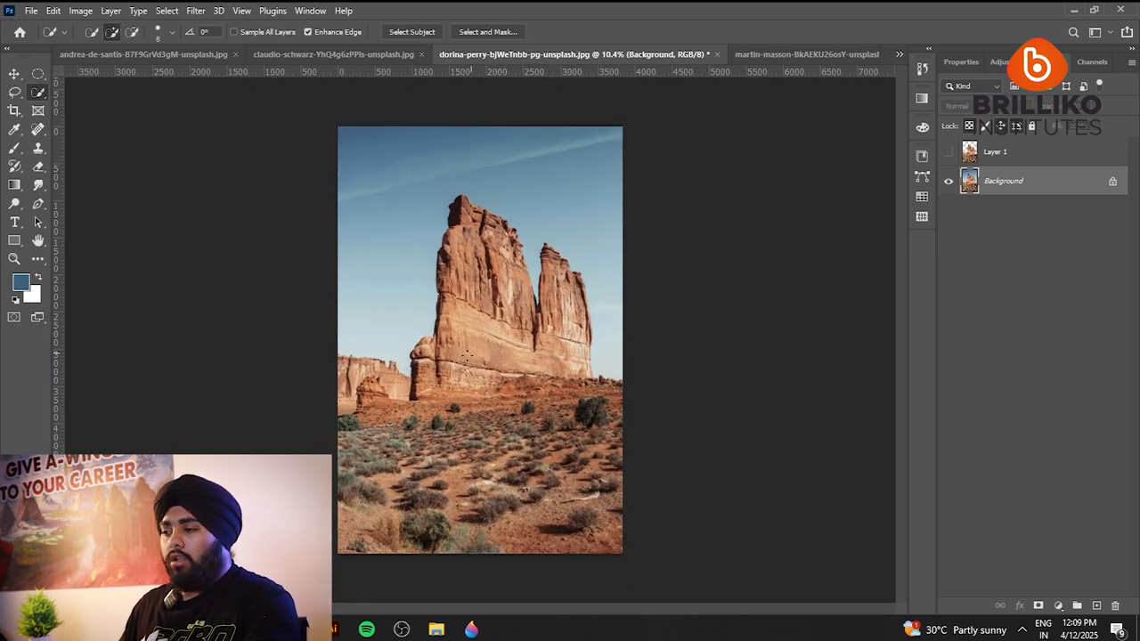
mouse_move(467, 323)
mouse_down()
mouse_move(478, 281)
mouse_move(457, 283)
mouse_move(454, 203)
mouse_move(515, 234)
mouse_move(536, 343)
mouse_move(552, 330)
mouse_move(551, 255)
mouse_up()
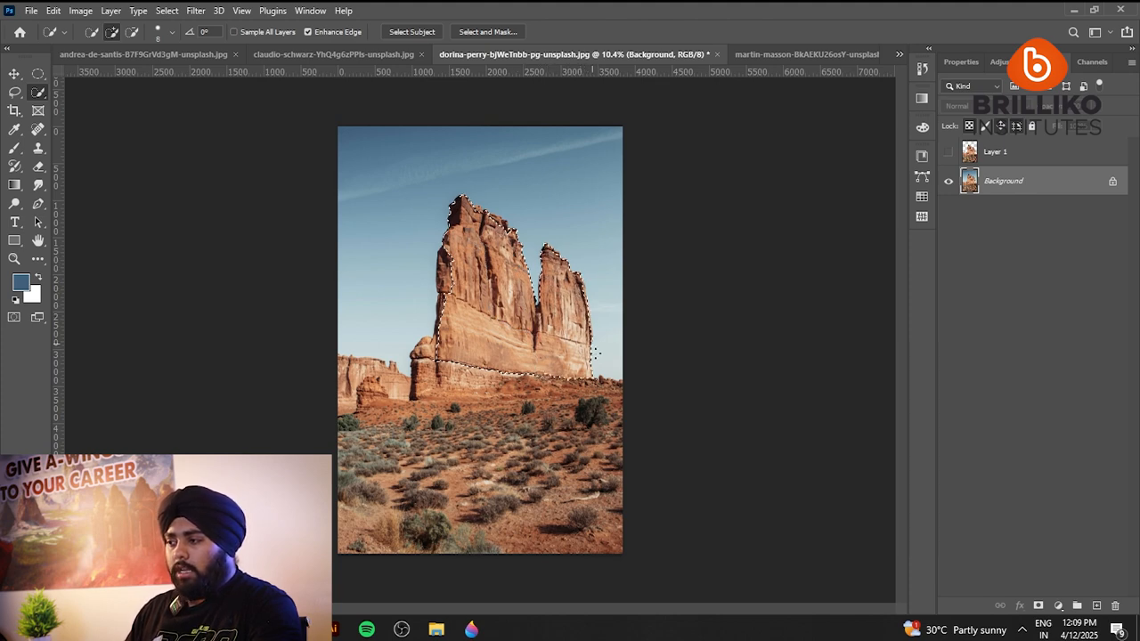
mouse_move(593, 383)
mouse_down()
mouse_move(597, 423)
mouse_move(579, 490)
mouse_move(539, 545)
mouse_up()
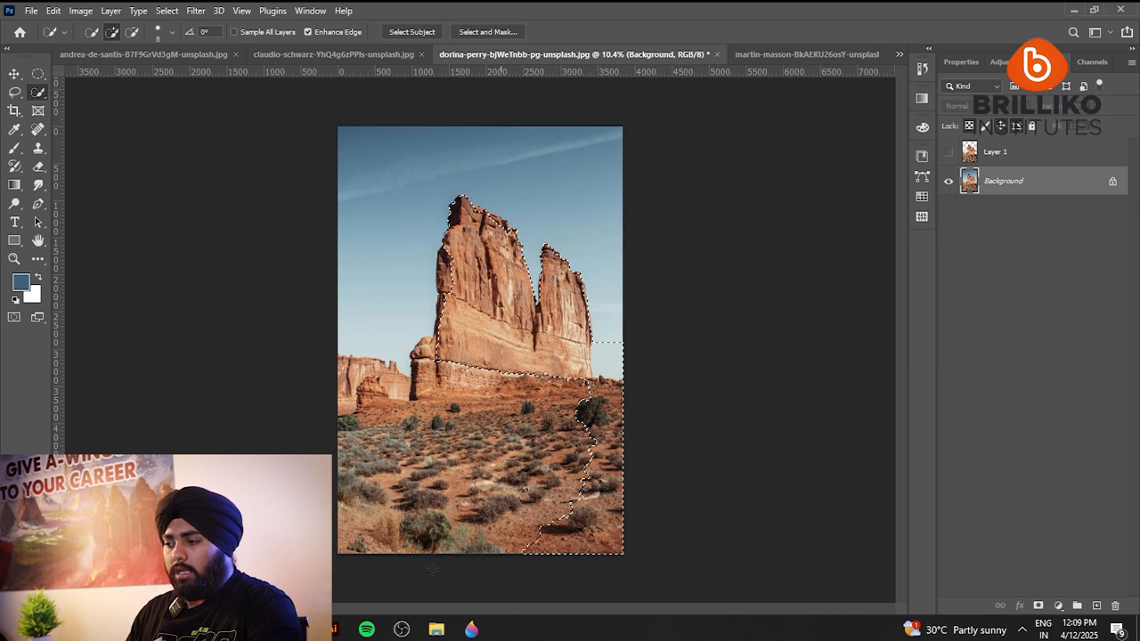
mouse_move(368, 537)
mouse_down()
mouse_move(357, 534)
mouse_move(356, 476)
mouse_move(369, 445)
mouse_move(580, 411)
mouse_move(401, 422)
mouse_move(361, 396)
mouse_move(455, 400)
mouse_up()
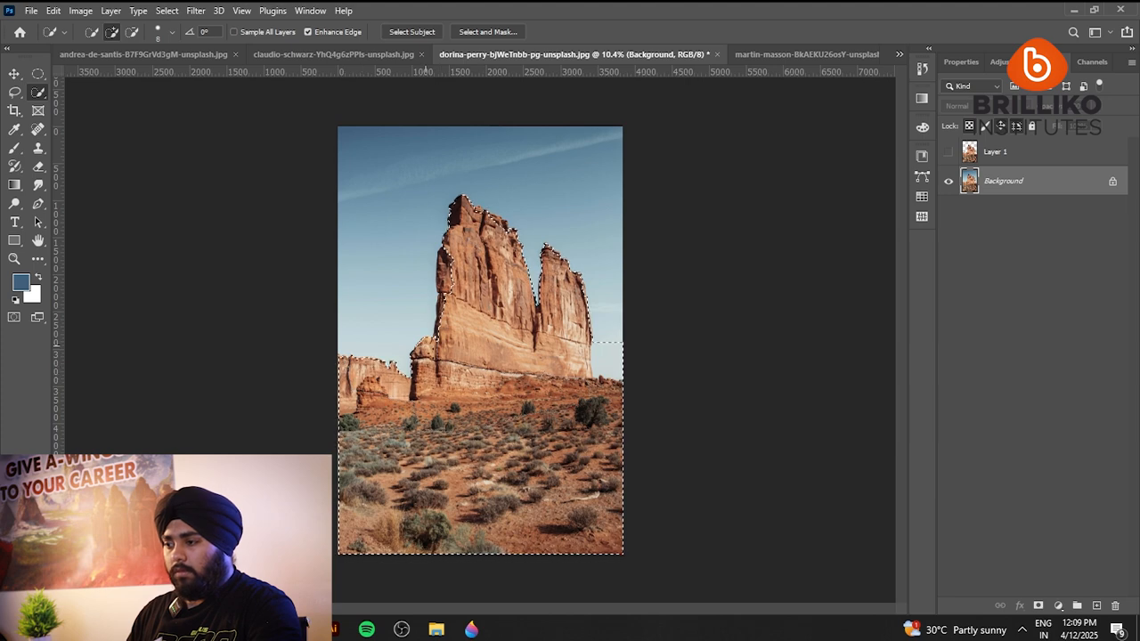
Add the missed strip along the main rock formation's left edge to the Quick Selection.
key(x)
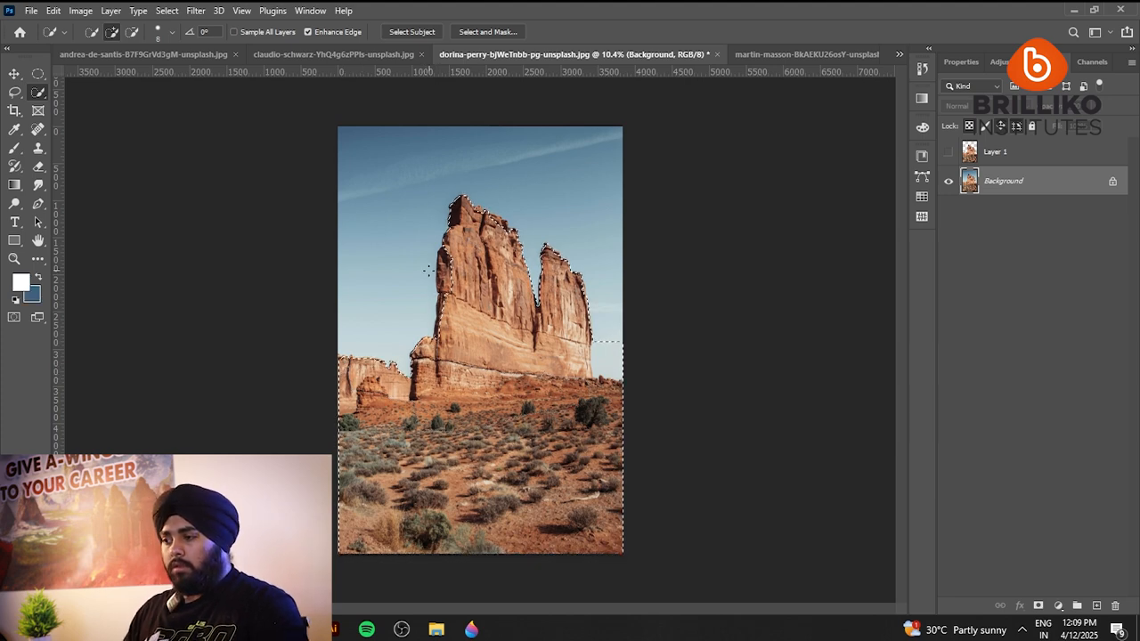
scroll(452, 285, up, 3)
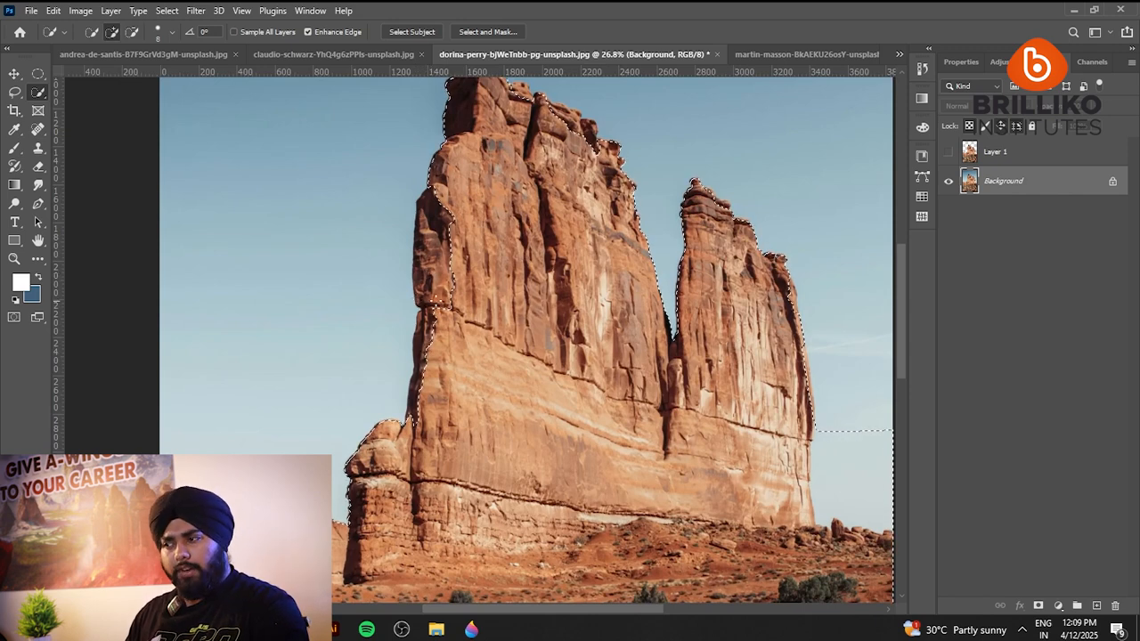
drag(421, 394, 438, 226)
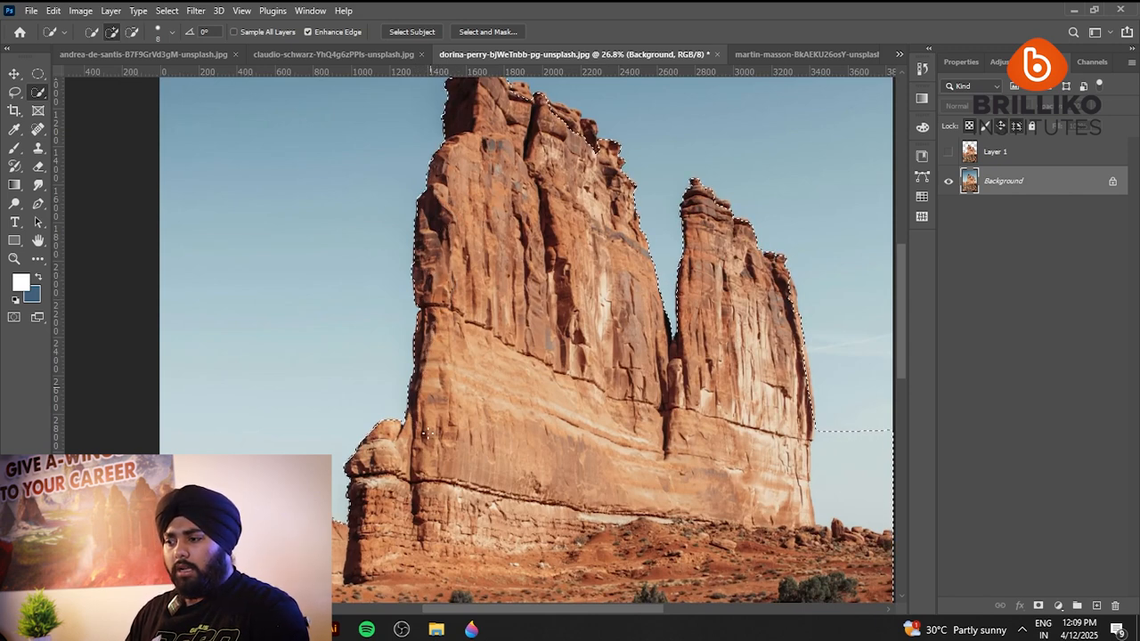
Subtract the patch of sky between the right rock tower and the photo's right edge from the selection.
scroll(270, 331, down, 4)
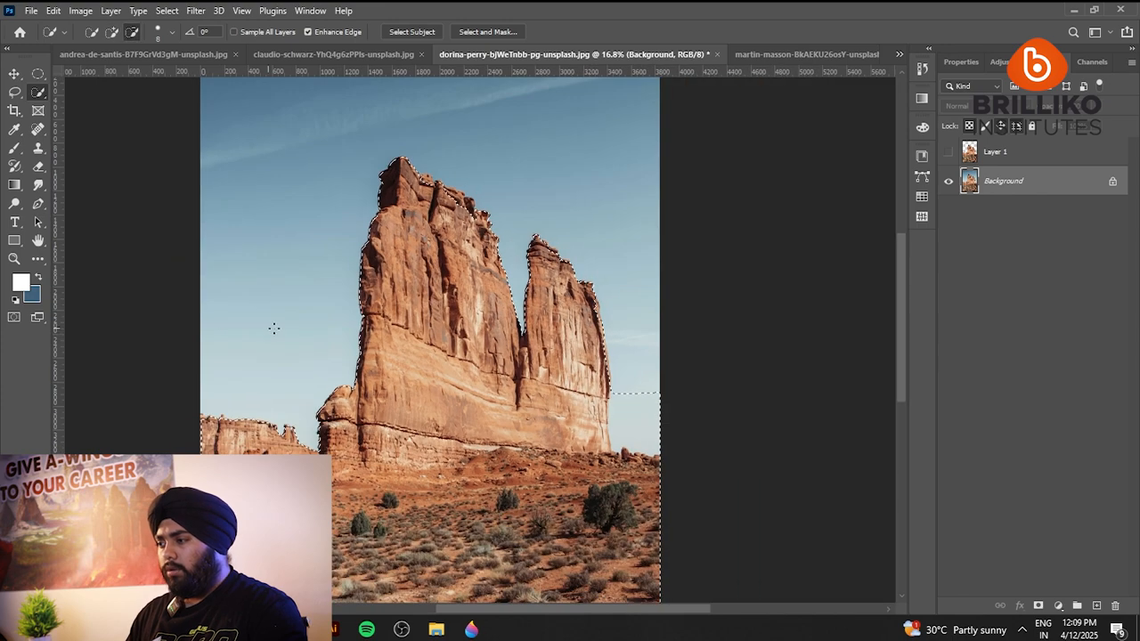
scroll(670, 416, up, 4)
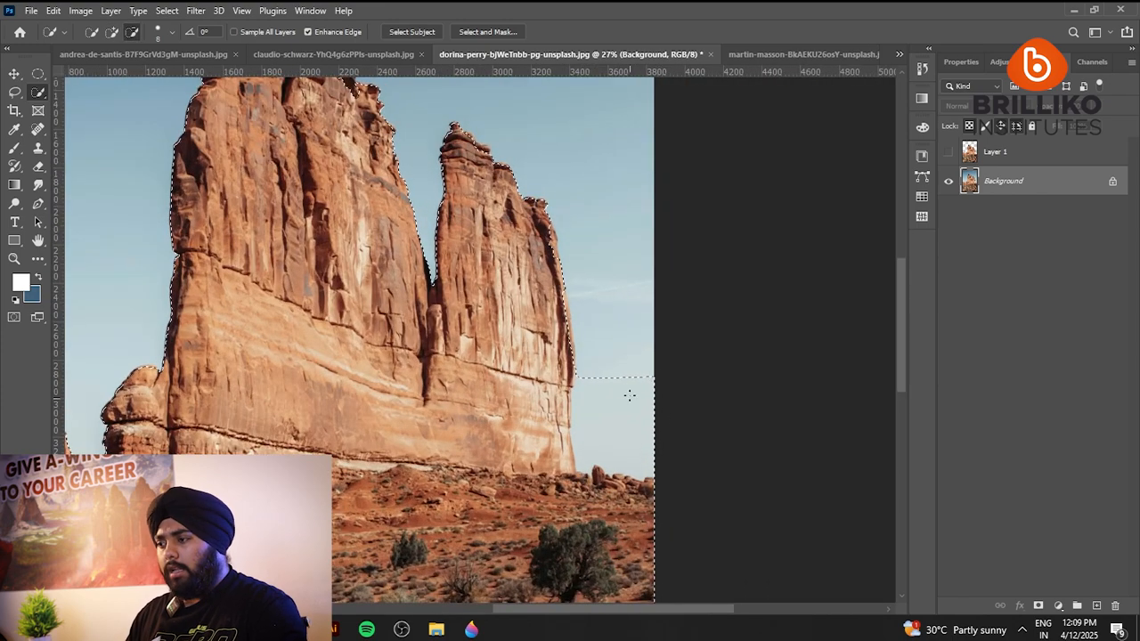
mouse_move(623, 362)
mouse_down()
mouse_move(600, 413)
mouse_move(616, 444)
mouse_move(598, 435)
mouse_move(583, 452)
mouse_move(594, 371)
mouse_move(582, 435)
mouse_up()
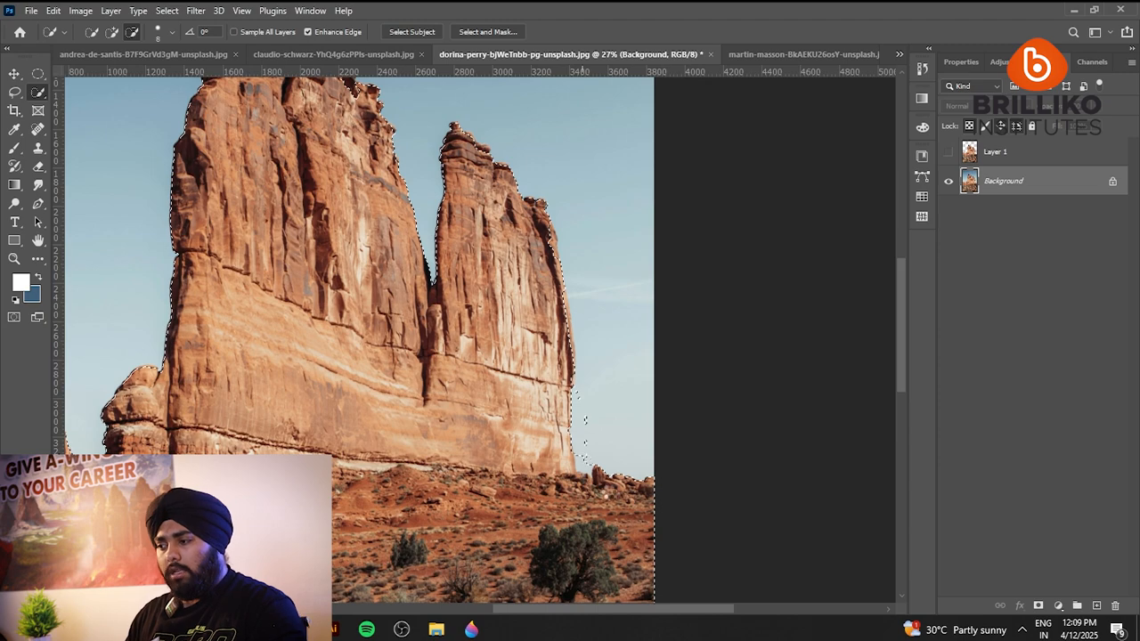
scroll(585, 418, up, 5)
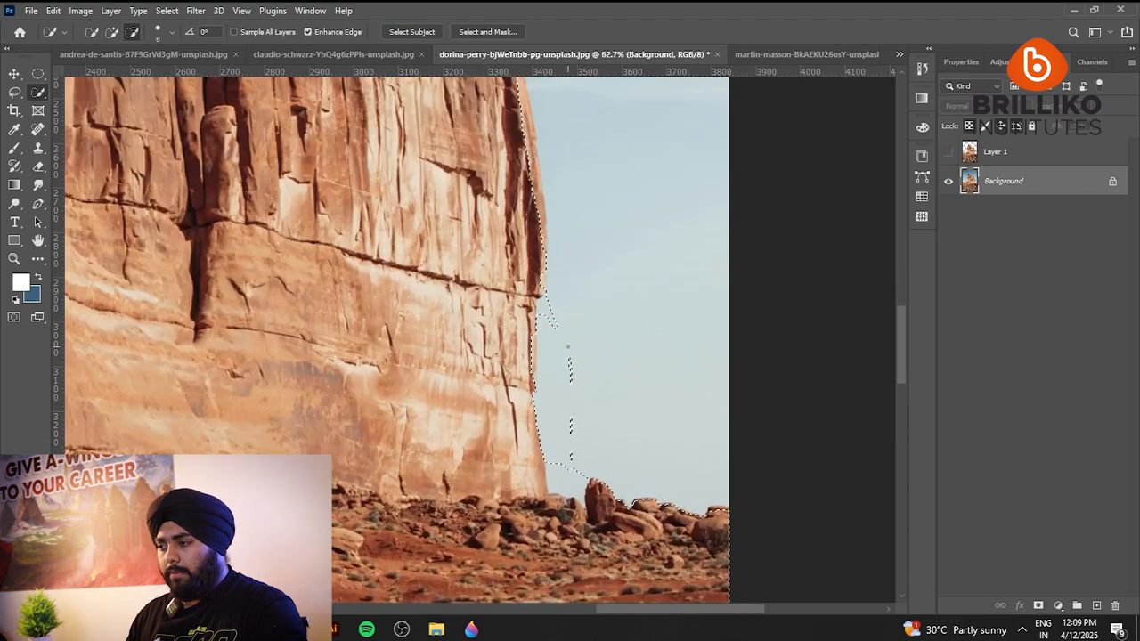
drag(564, 477, 569, 472)
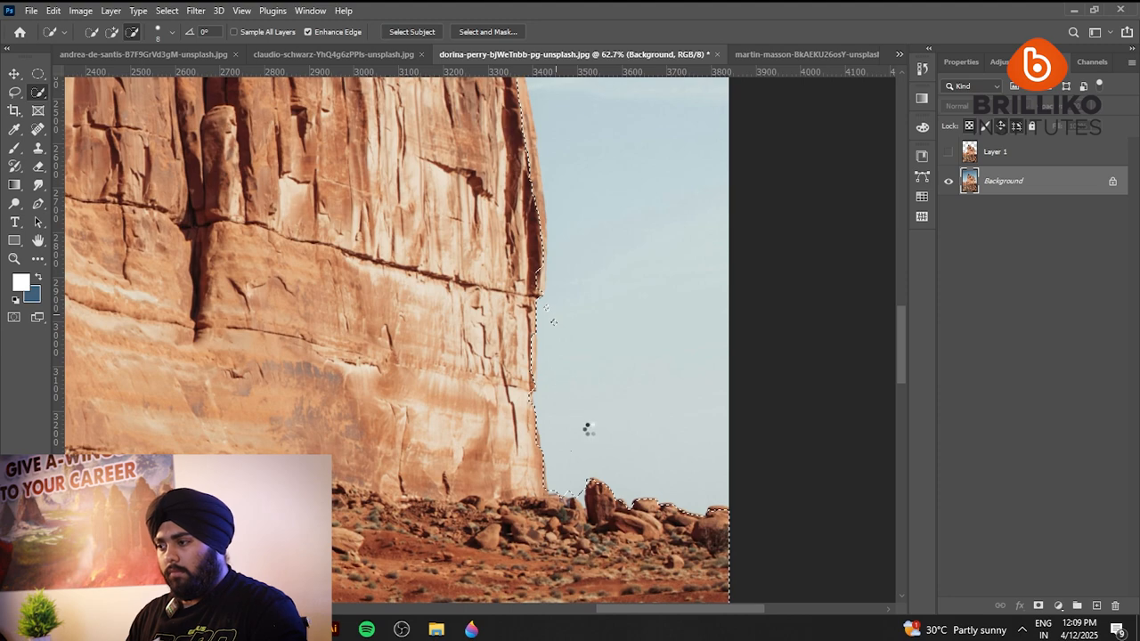
Add the missed strip along the right rock tower's outer edge back to the selection.
scroll(594, 433, down, 6)
scroll(576, 304, up, 4)
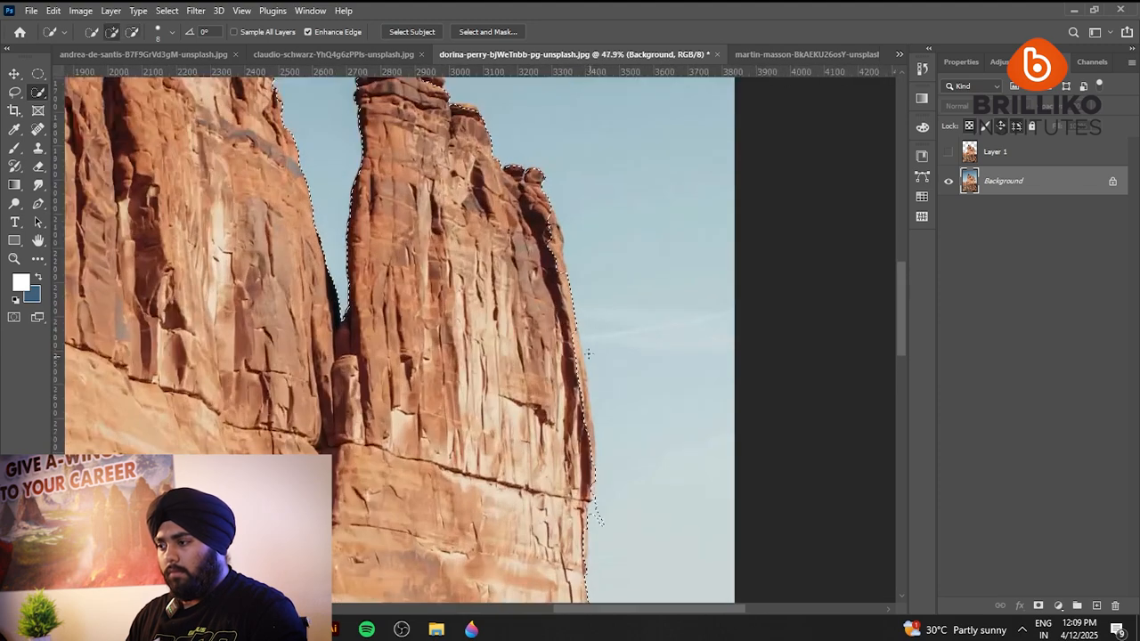
click(572, 335)
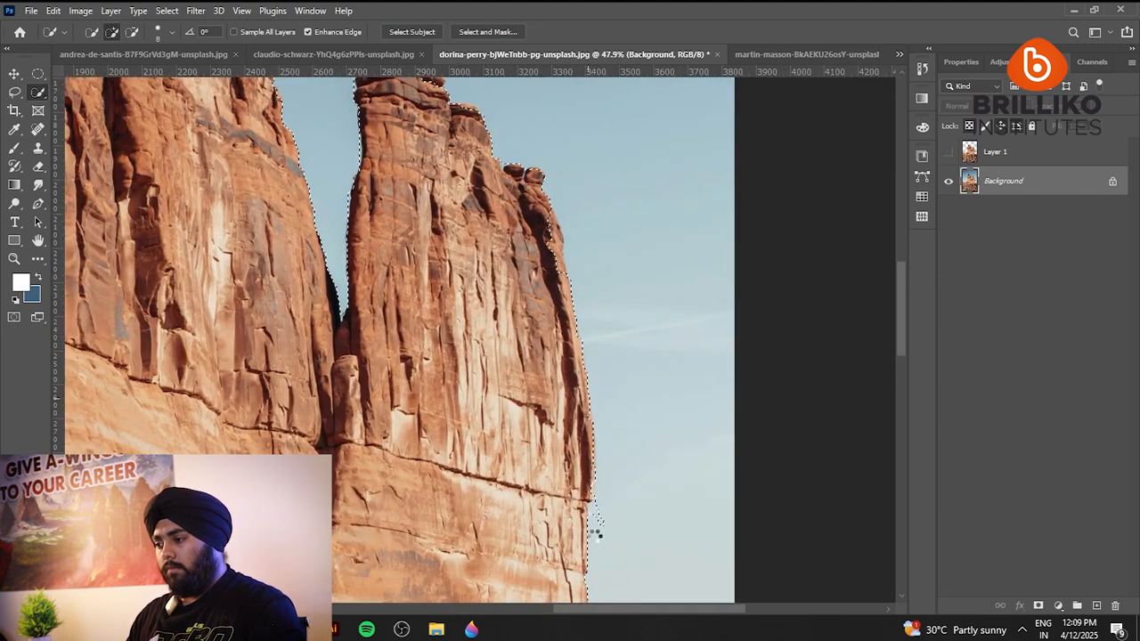
Clean up the right tower's edge with the Lasso tool, adding the missed rock notch and subtracting the leftover sky loop.
scroll(595, 533, up, 5)
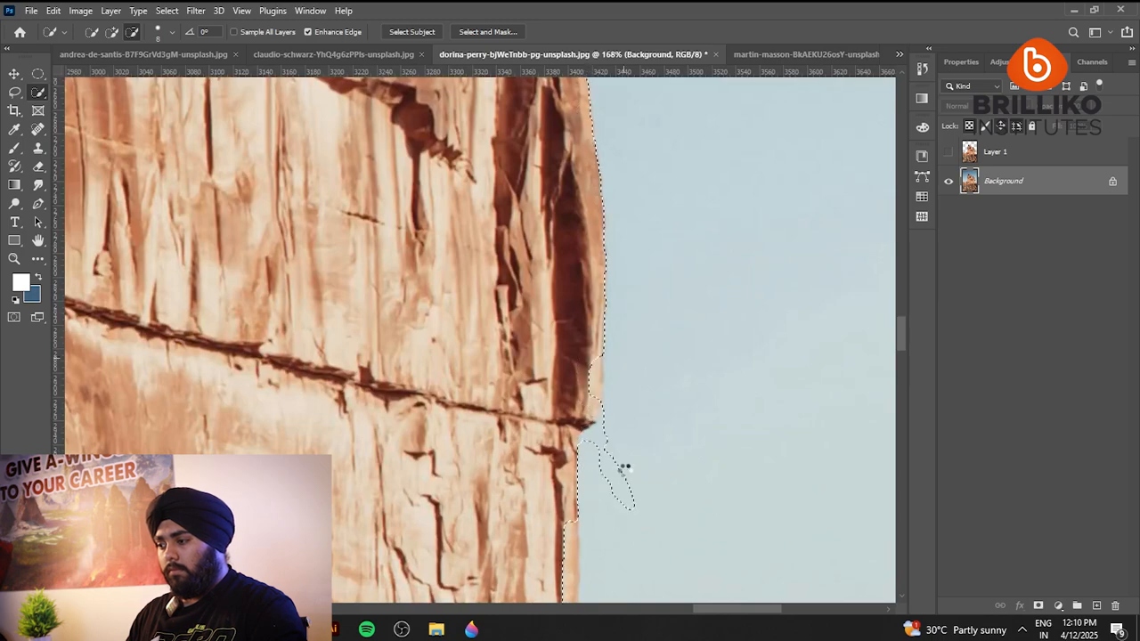
scroll(526, 286, down, 2)
scroll(526, 286, up, 4)
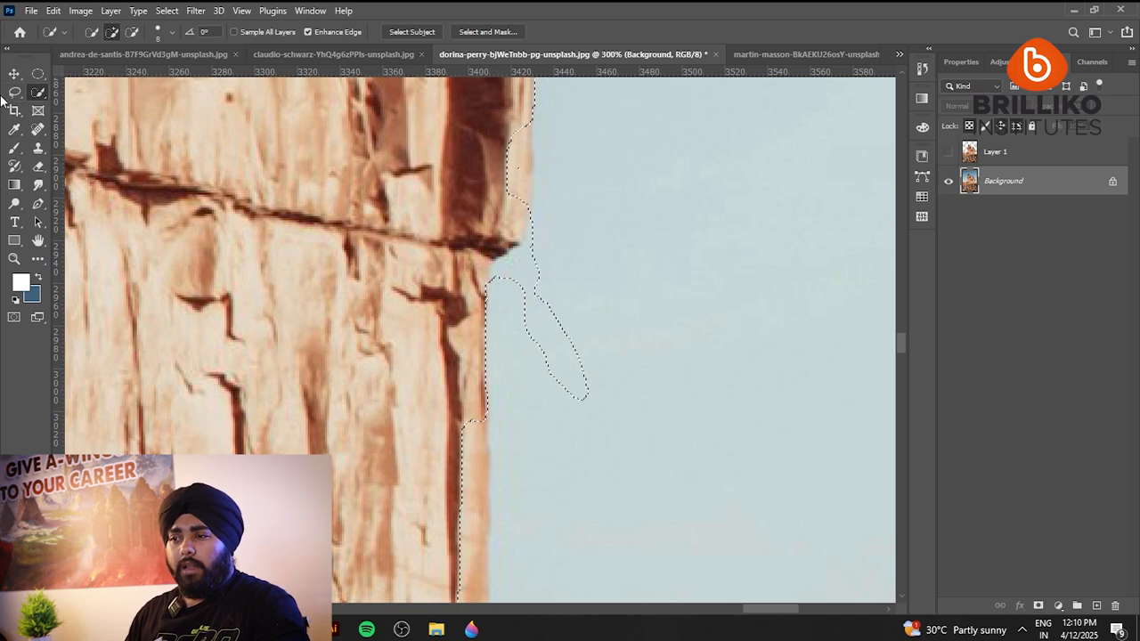
key(l)
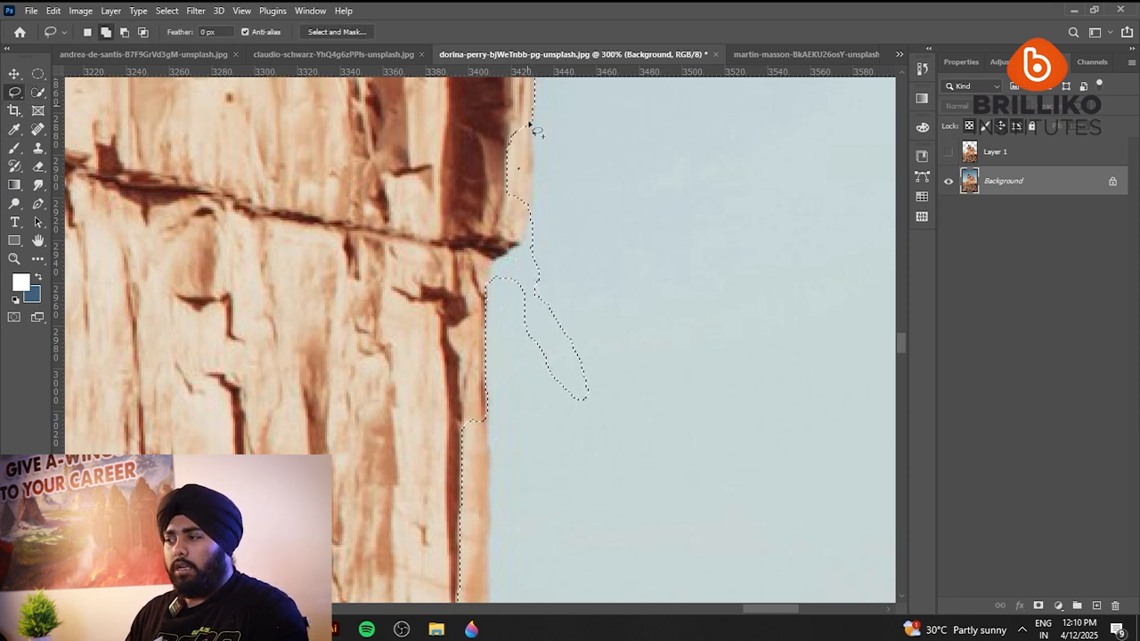
mouse_move(530, 124)
mouse_down()
mouse_move(511, 231)
mouse_move(382, 145)
mouse_up()
mouse_move(515, 181)
mouse_down()
mouse_move(520, 147)
mouse_move(532, 251)
mouse_up()
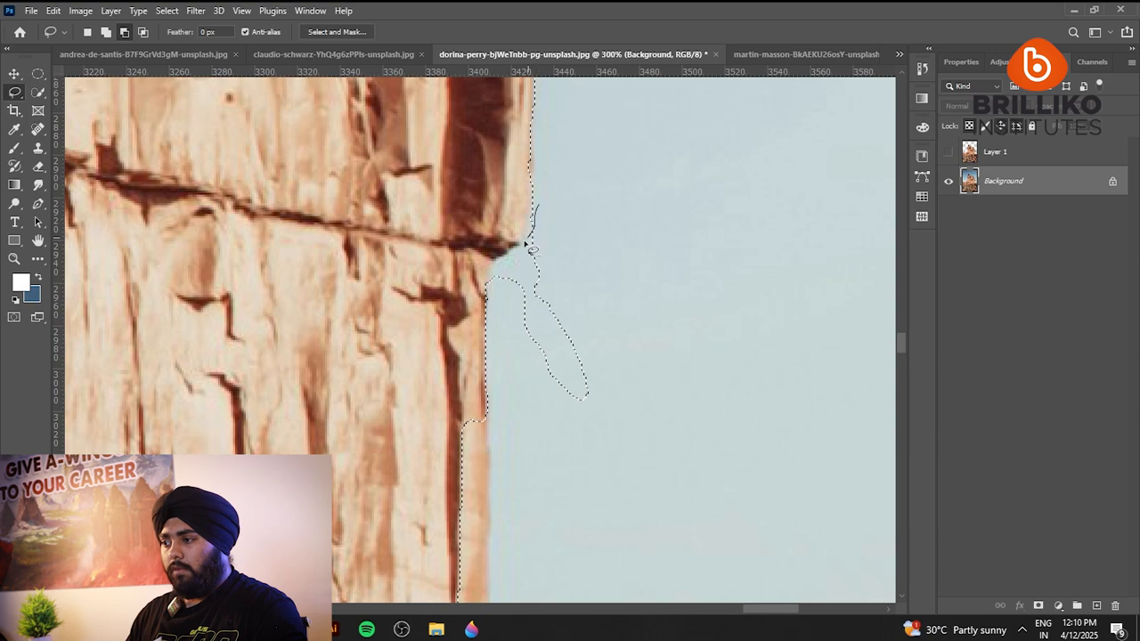
mouse_move(501, 336)
mouse_down()
mouse_move(682, 270)
mouse_move(606, 255)
mouse_up()
Copy the refined Quick Selection result to another new layer, hide that copy, and make the Background active.
scroll(601, 294, down, 6)
scroll(645, 384, down, 2)
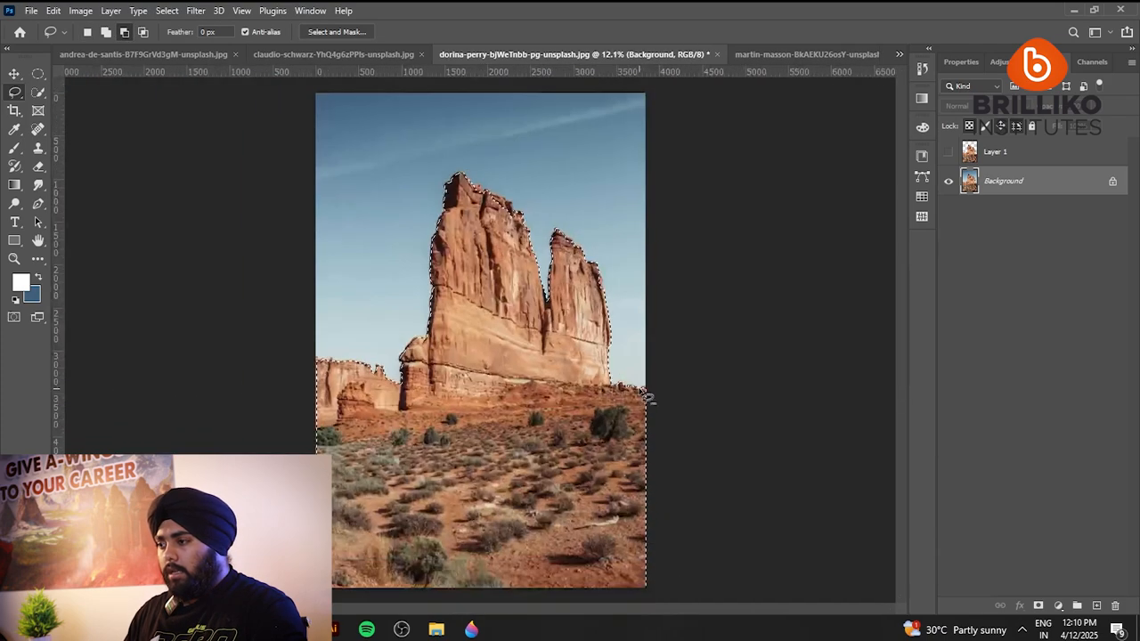
scroll(515, 217, up, 2)
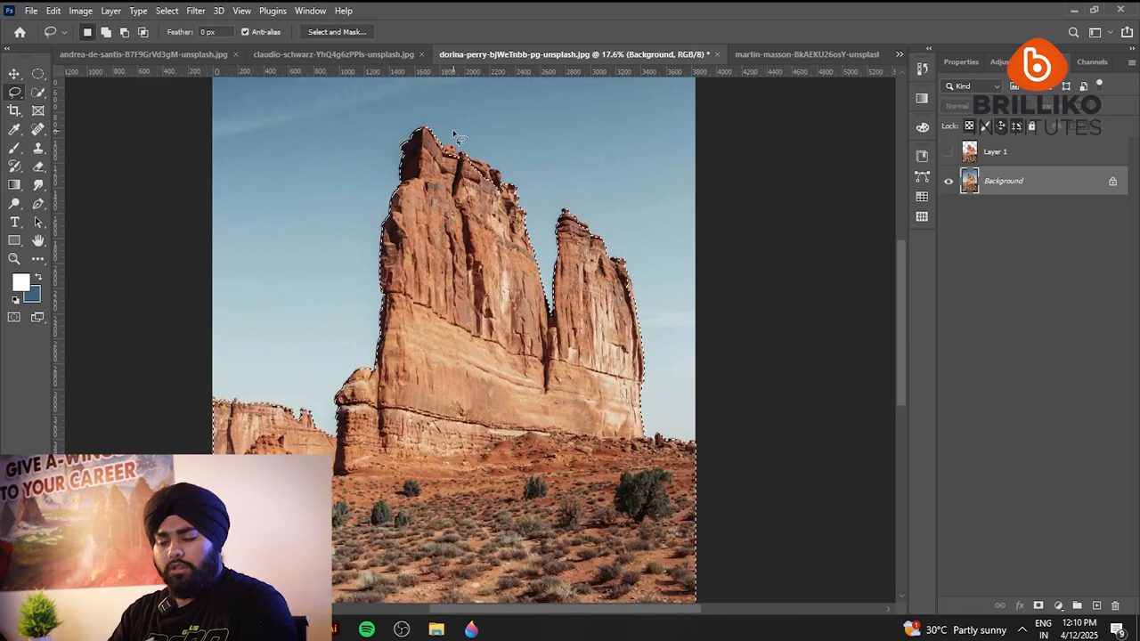
key(ctrl+j)
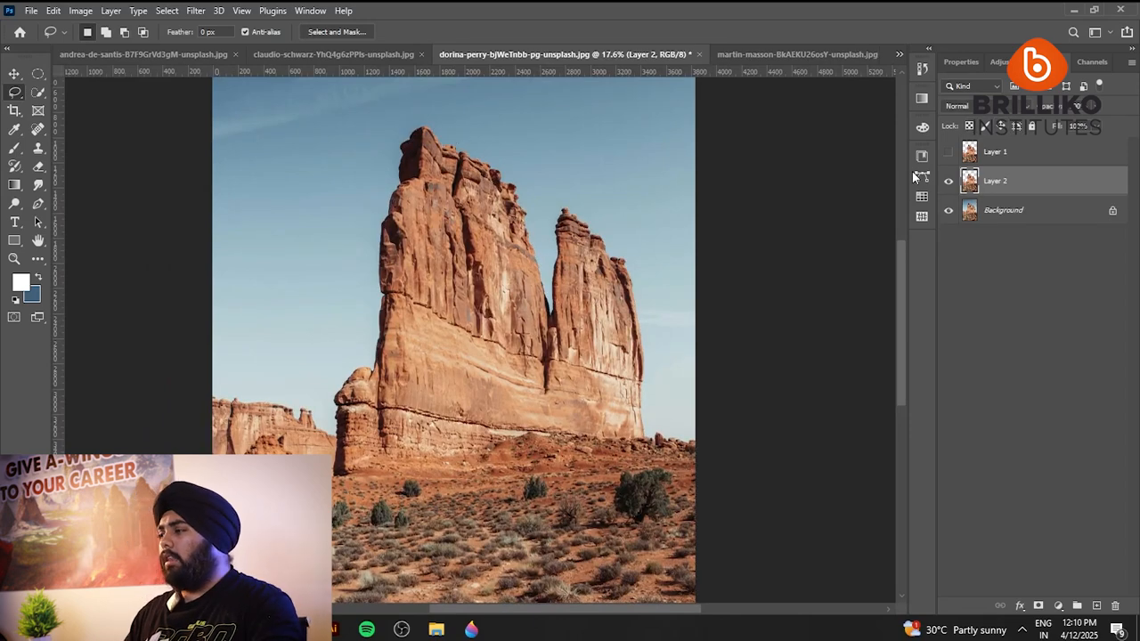
click(949, 210)
click(985, 212)
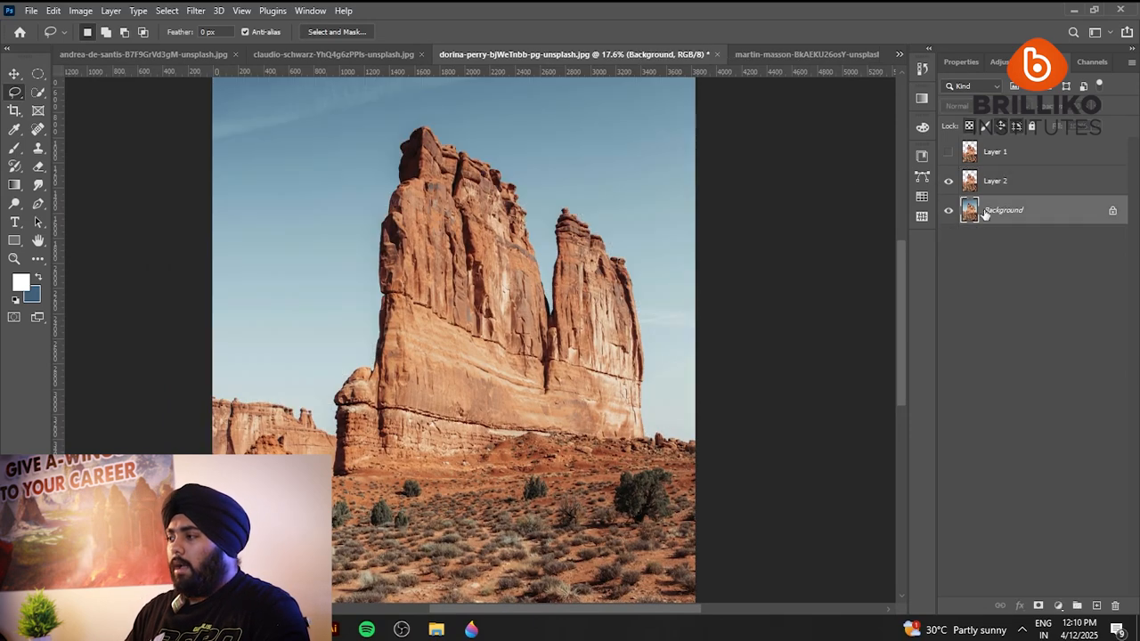
Switch to the Magic Wand tool, set its tolerance to 98, and select the sky by sampling its upper-left area.
right_click(38, 91)
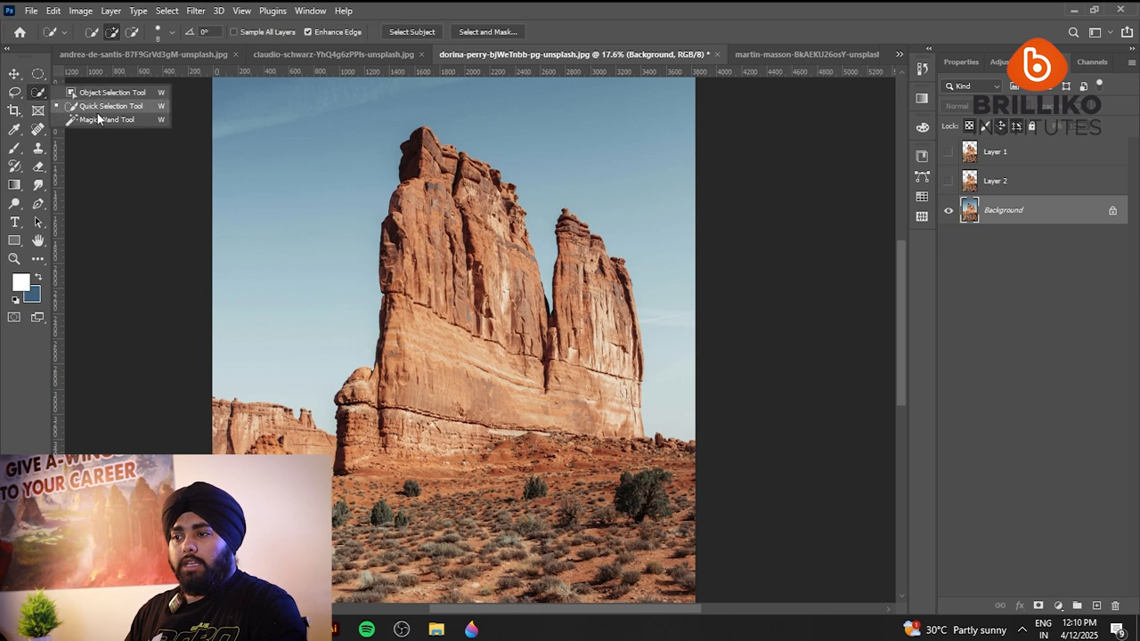
click(94, 103)
click(94, 117)
scroll(355, 271, down, 5)
scroll(356, 273, up, 2)
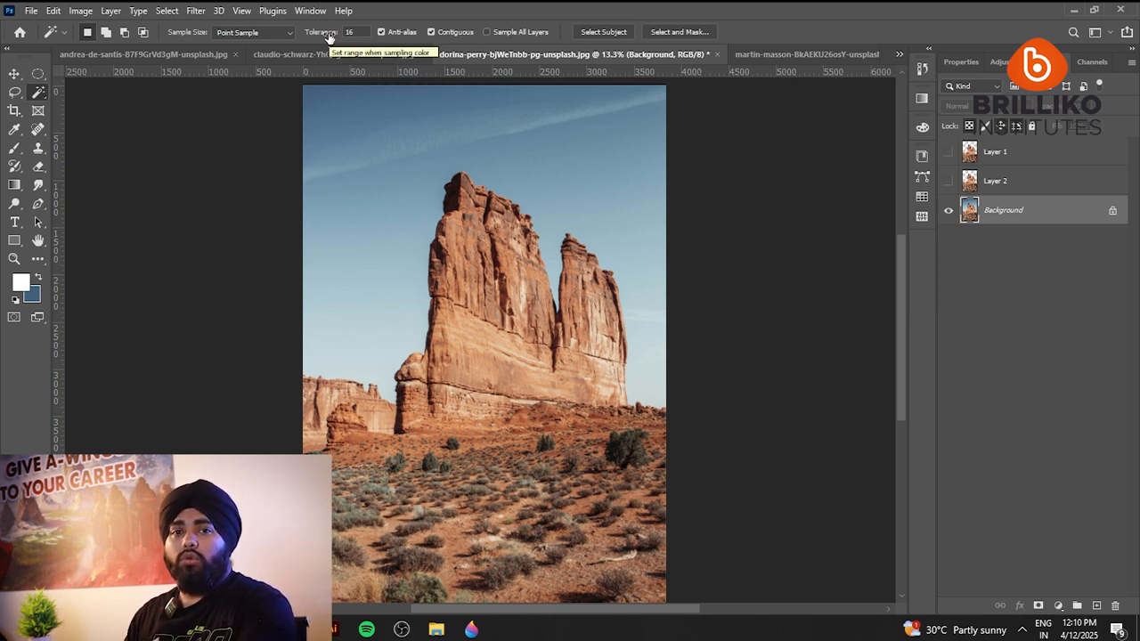
drag(328, 36, 382, 44)
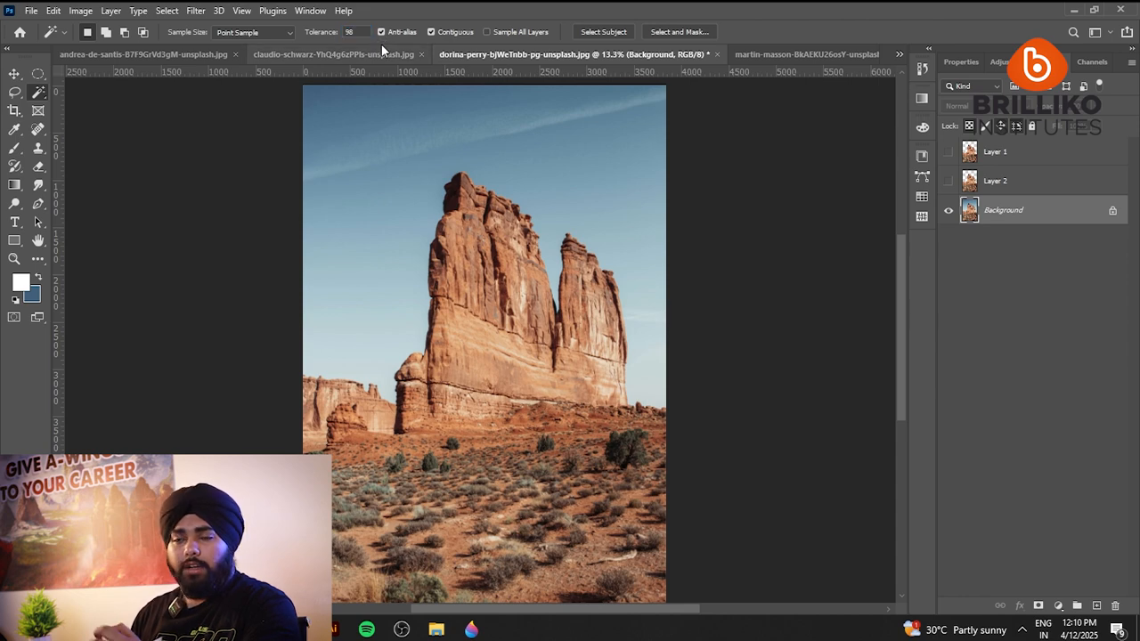
click(346, 108)
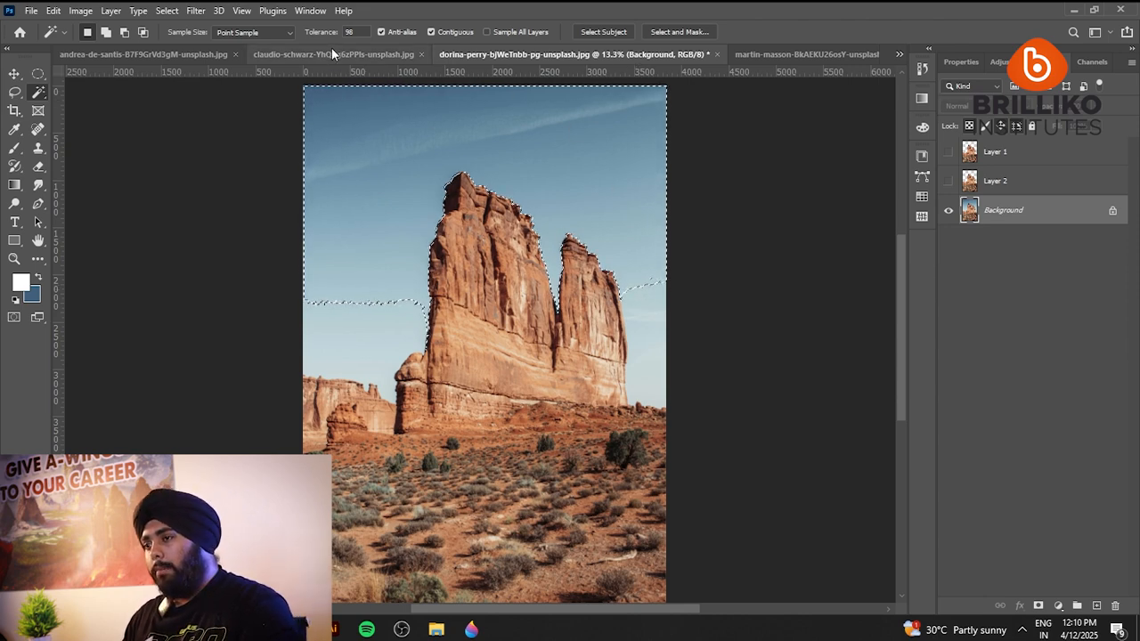
Compare lower Magic Wand tolerances by reselecting the upper sky from scratch at 41 and again at 21.
drag(326, 37, 284, 40)
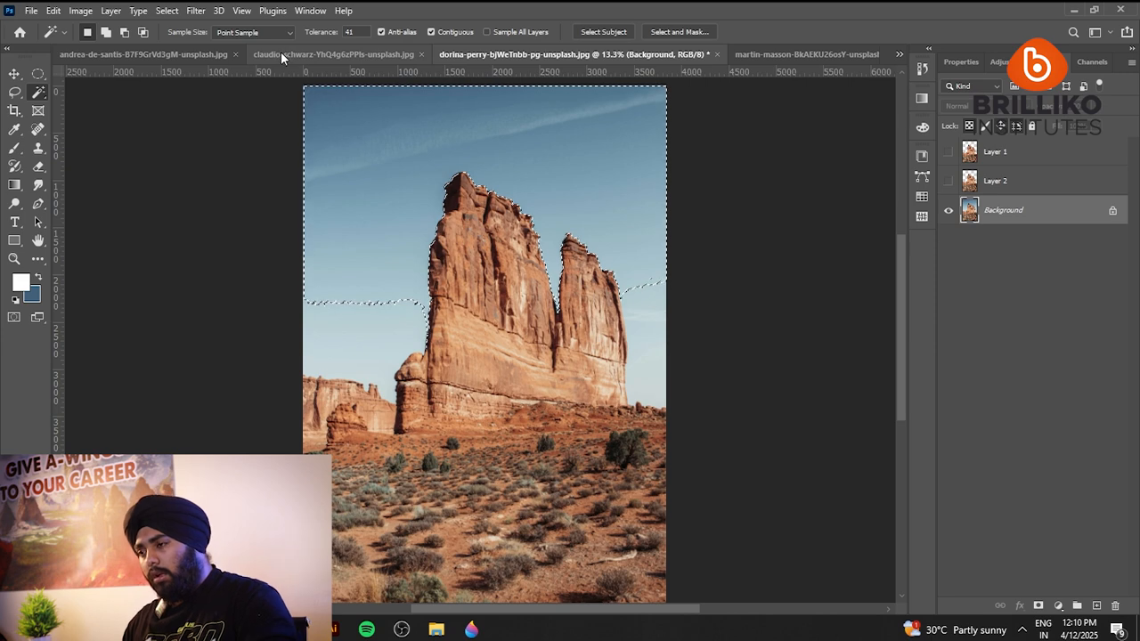
key(ctrl+d)
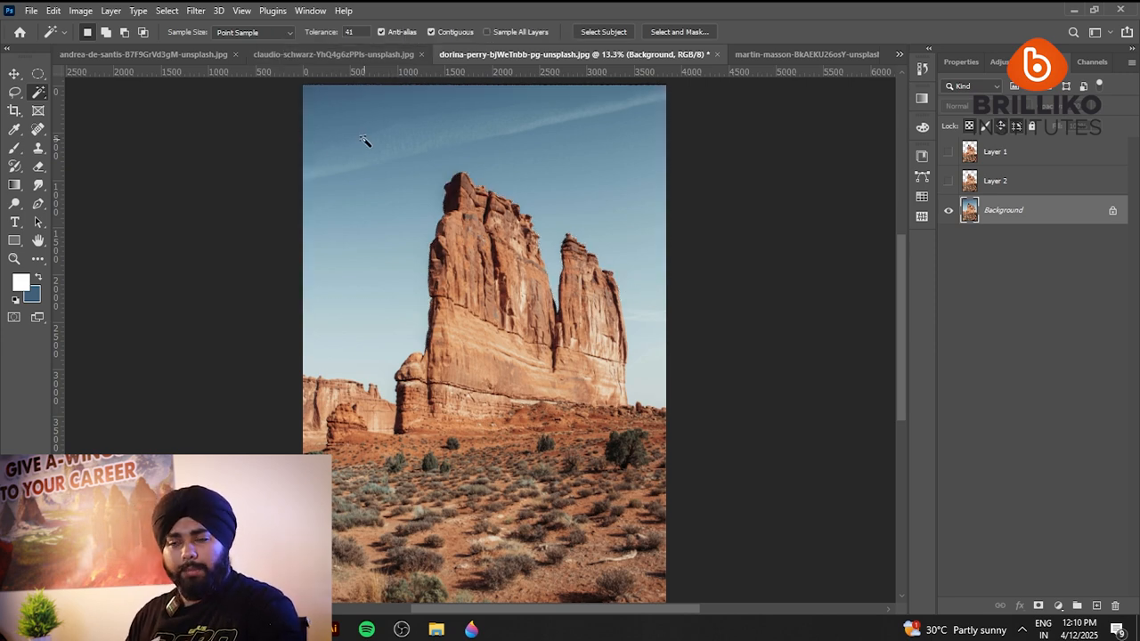
click(353, 127)
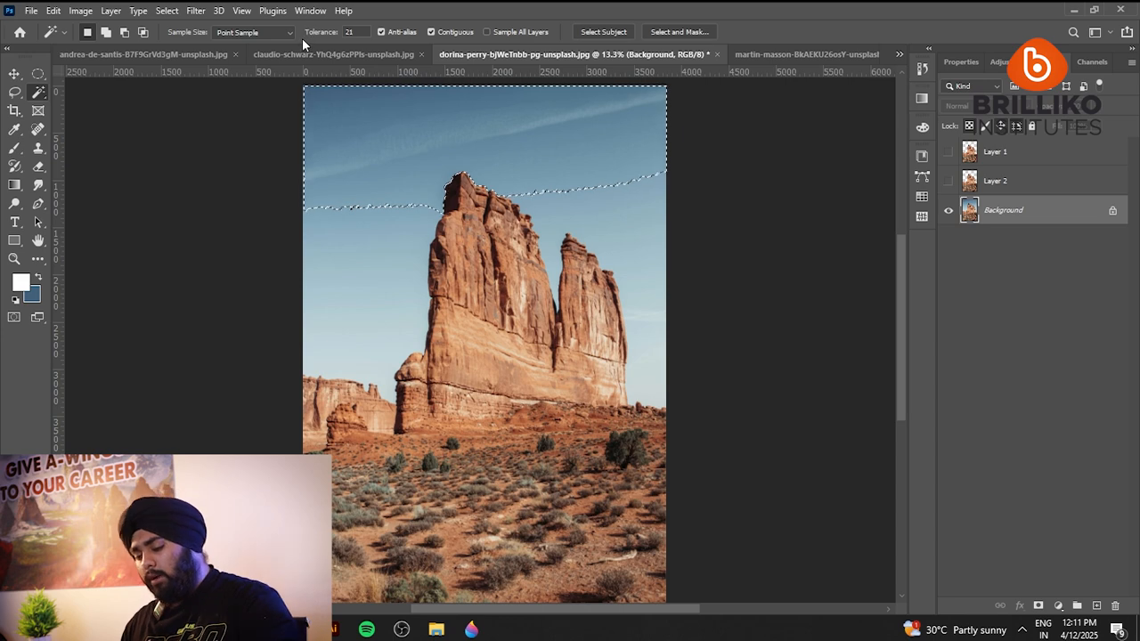
key(ctrl+d)
click(342, 107)
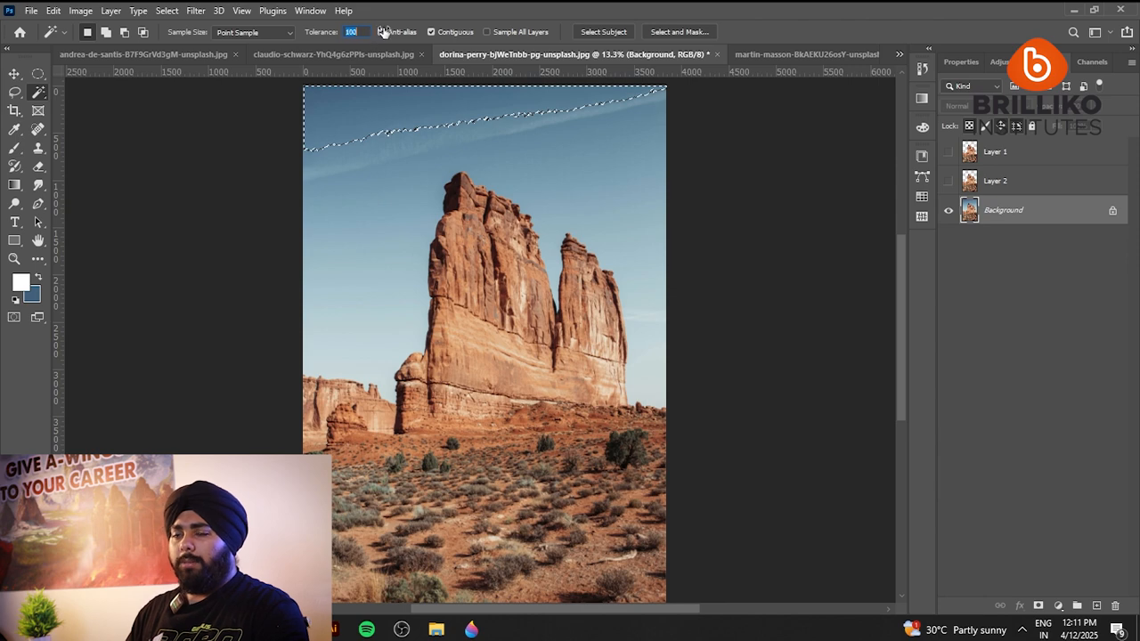
Raise the Magic Wand tolerance to 130 and reselect the sky by sampling it beside the taller rock tower.
drag(403, 25, 404, 26)
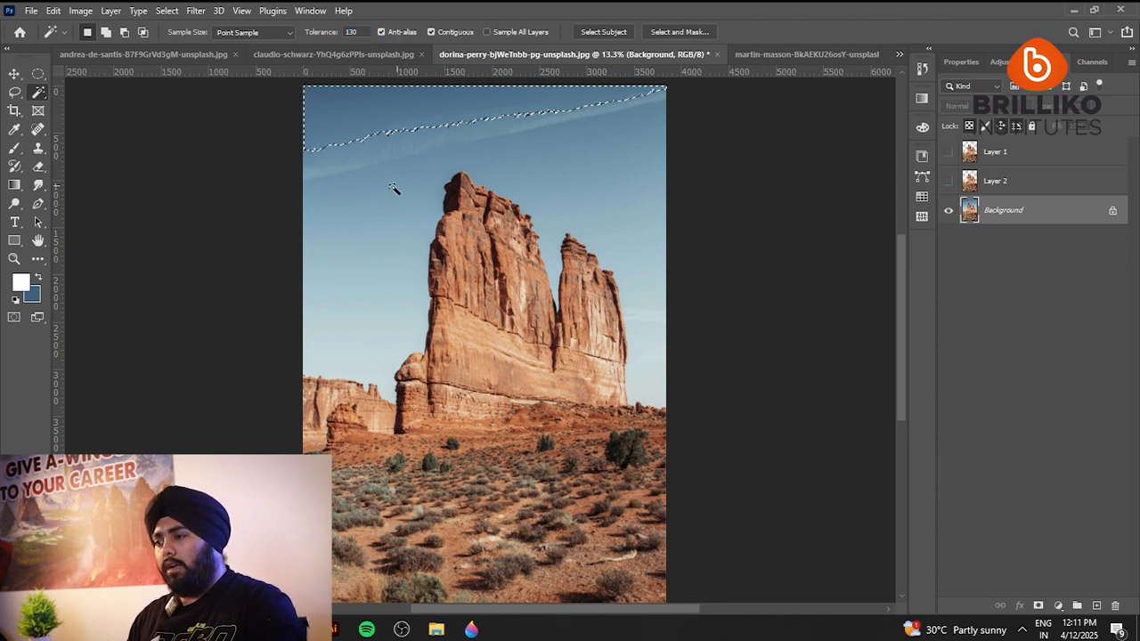
click(380, 190)
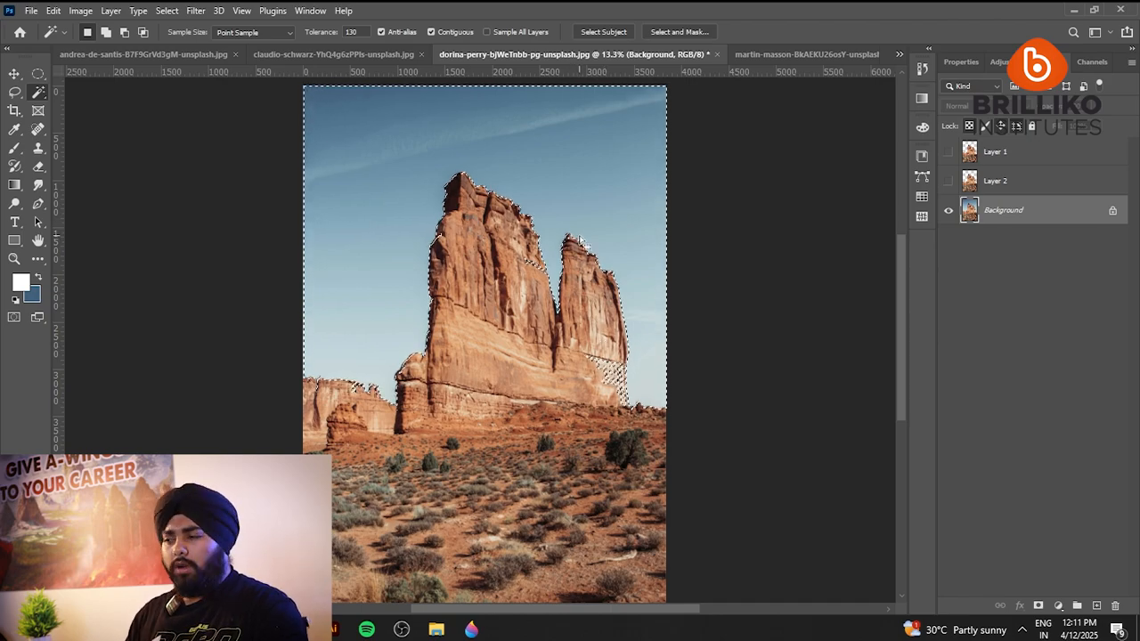
Subtract the wrongly selected pale rock patch on the right tower's lower face with the Lasso tool.
key(alt)
scroll(611, 419, up, 10)
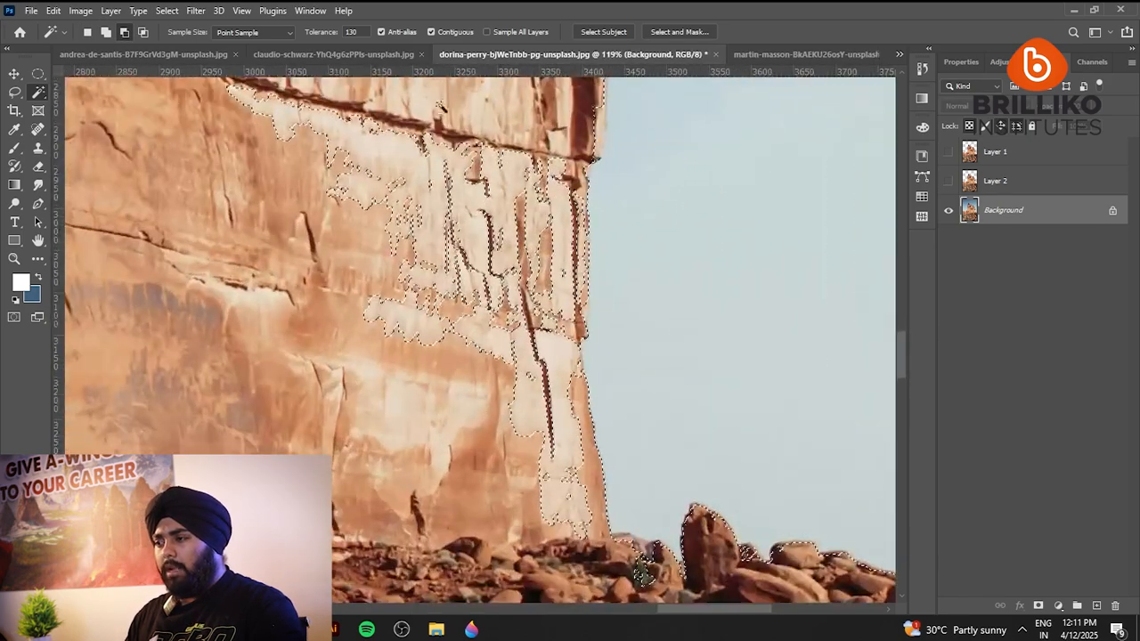
scroll(444, 403, down, 5)
key(l)
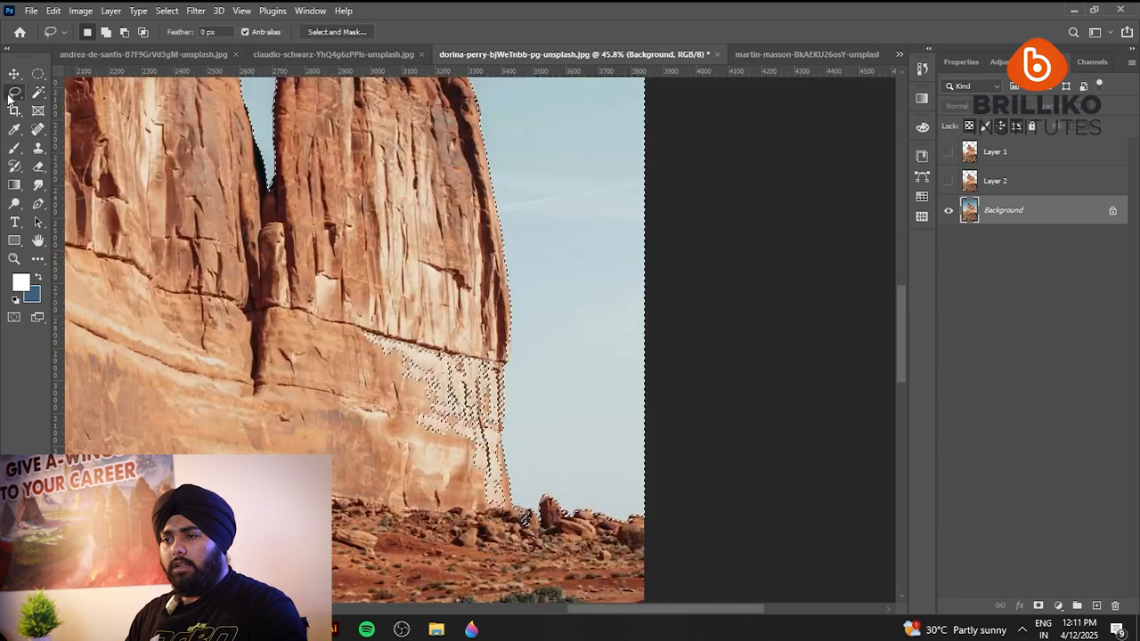
key(alt)
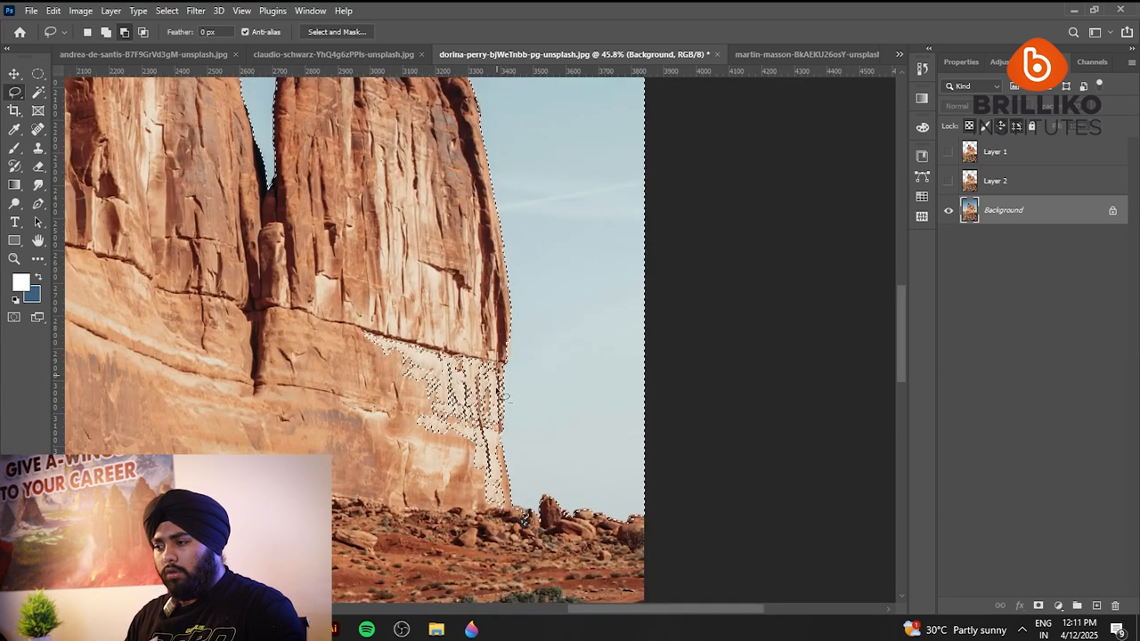
drag(343, 302, 346, 305)
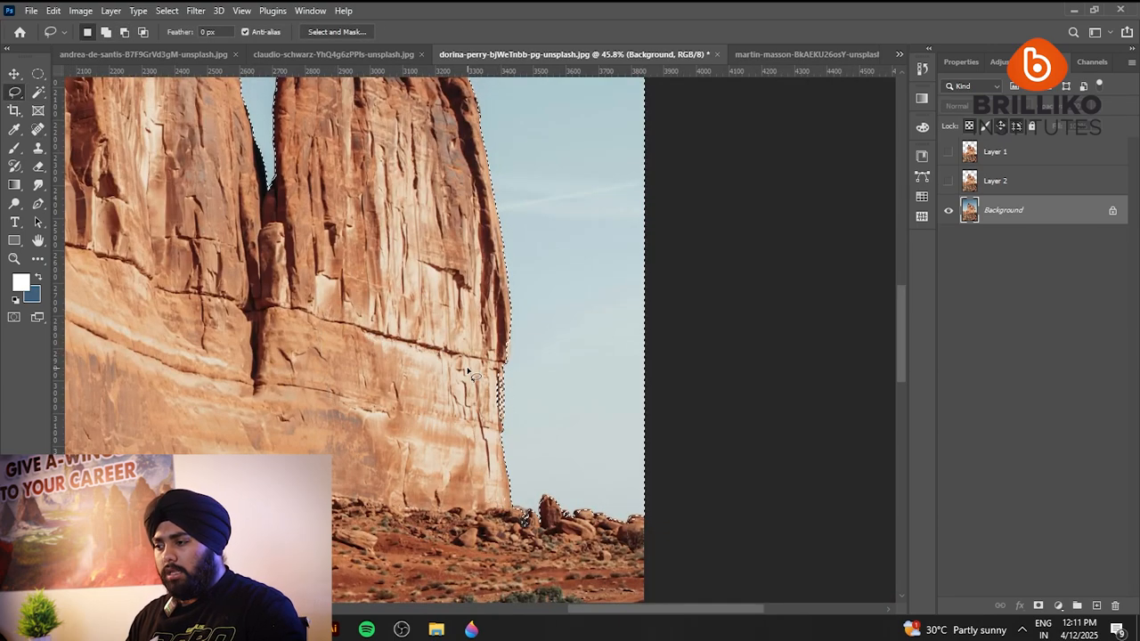
Subtract the leftover rock strip along the right tower's outer edge and the stray patch among the boulders at its base.
scroll(515, 294, up, 4)
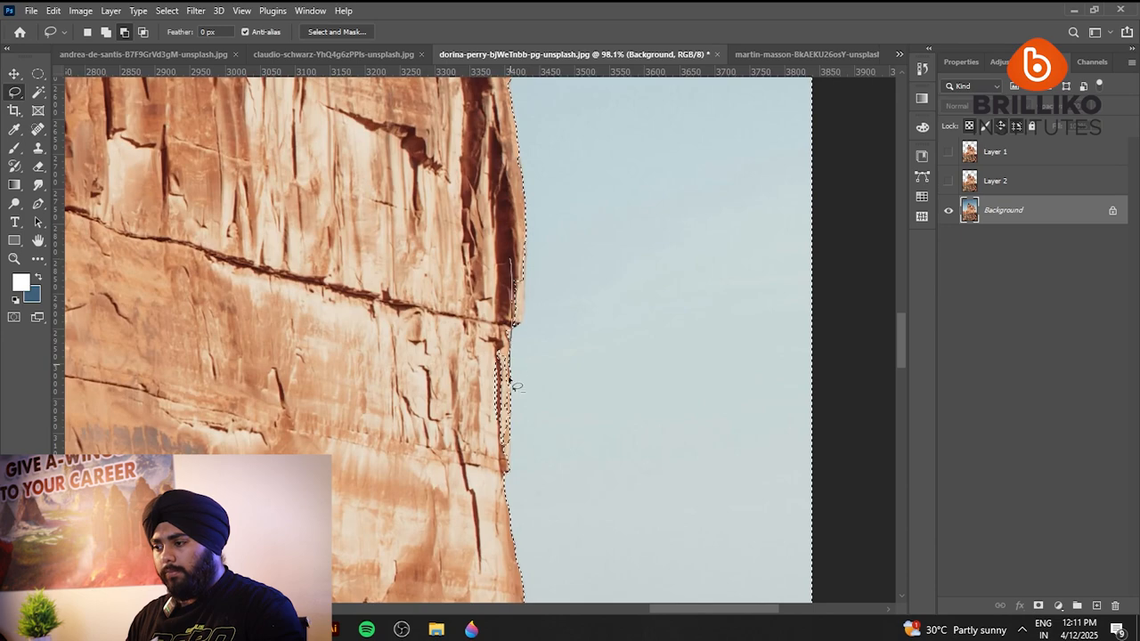
scroll(369, 186, down, 3)
drag(464, 432, 412, 294)
scroll(412, 294, up, 3)
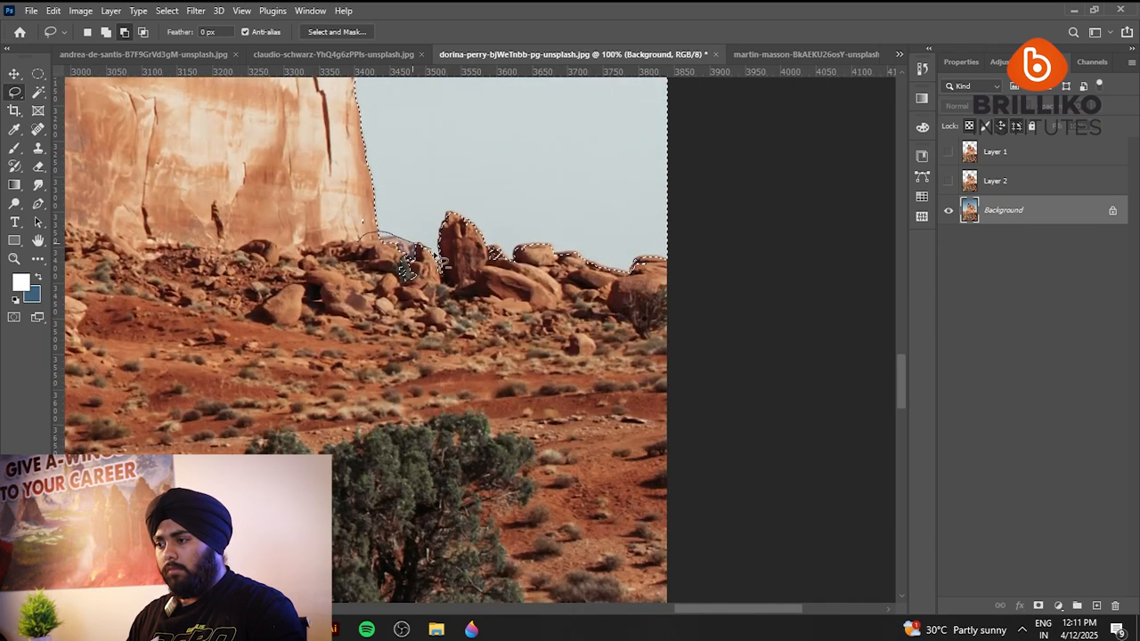
Subtract the grey rock band on the taller tower, beside the gap between the towers, from the sky selection.
key(ctrl+0)
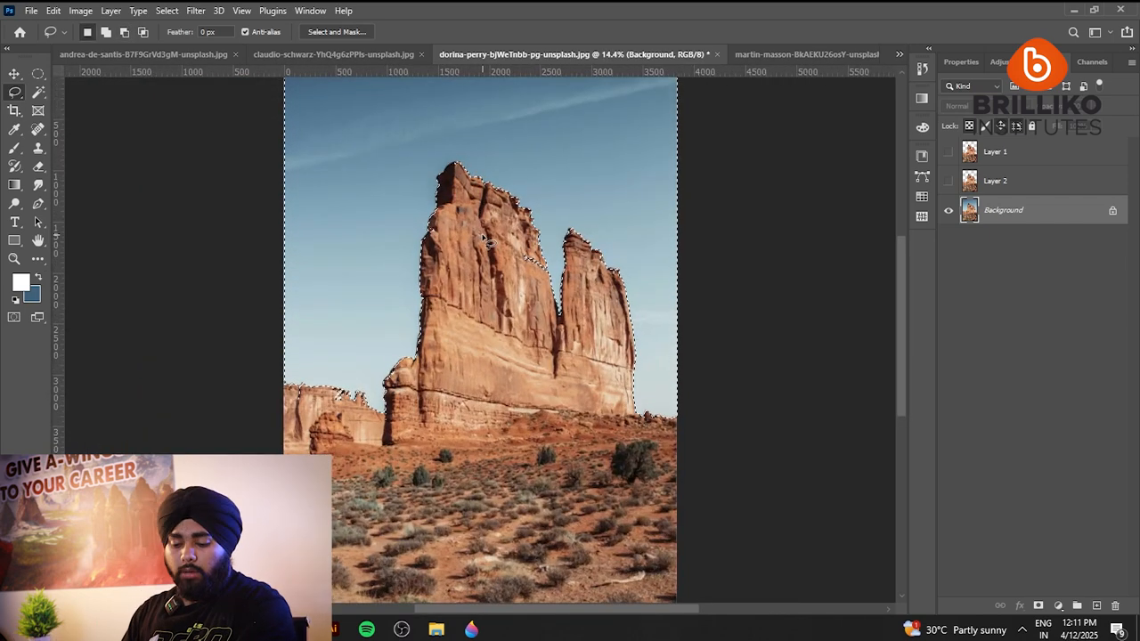
scroll(541, 242, up, 5)
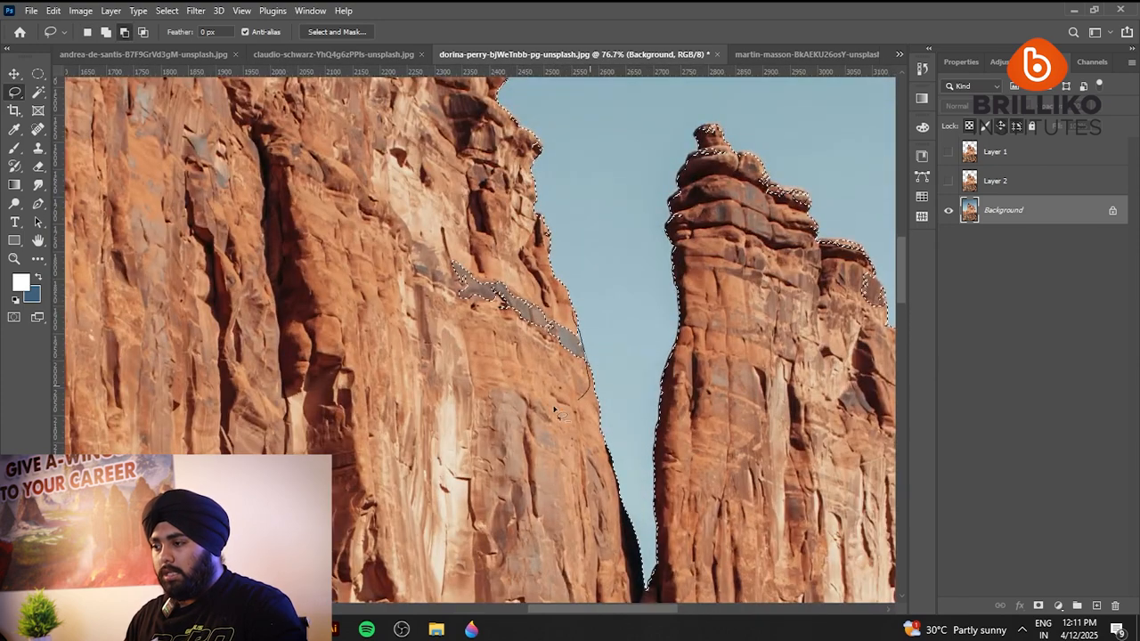
scroll(413, 248, down, 8)
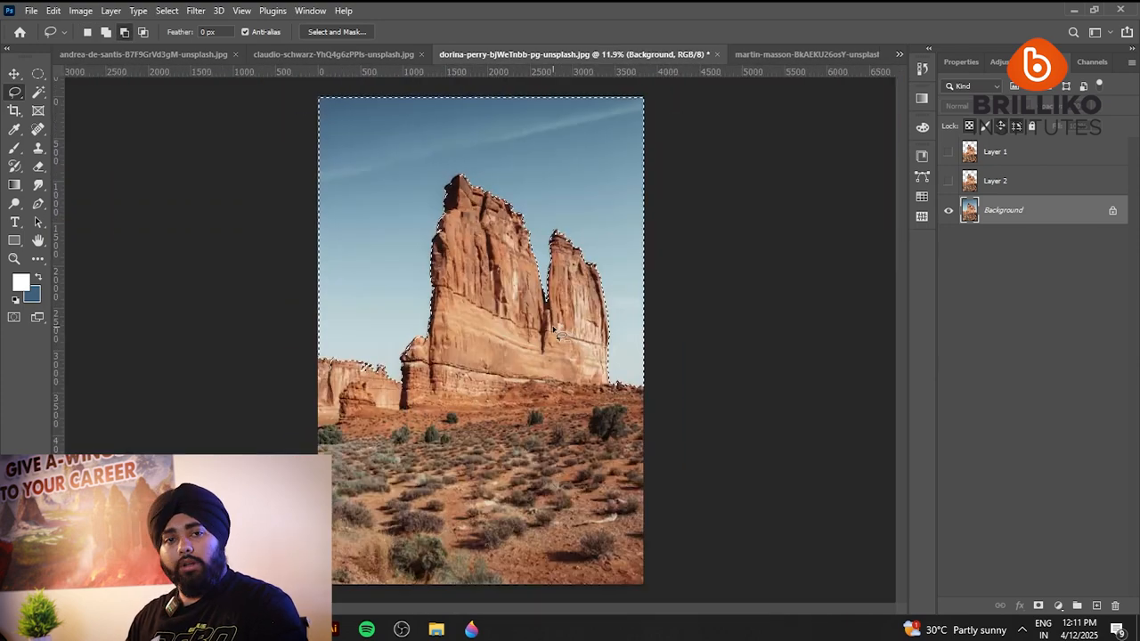
Invert the sky selection to copy the rocks and ground to a new layer, and hide the Background.
scroll(554, 334, up, 1)
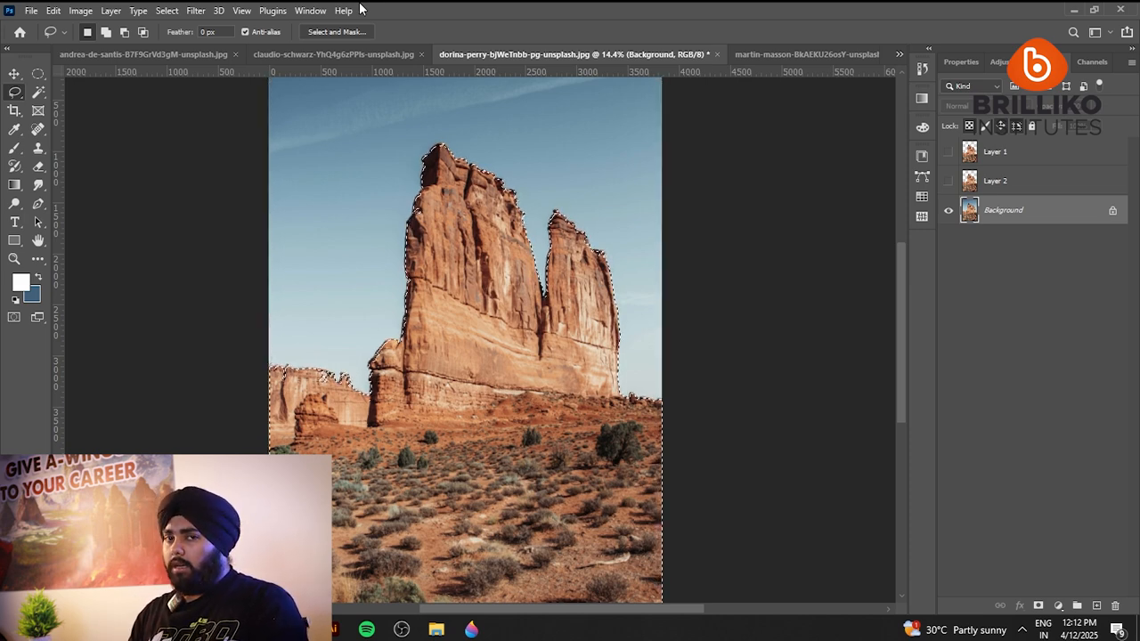
scroll(519, 305, down, 6)
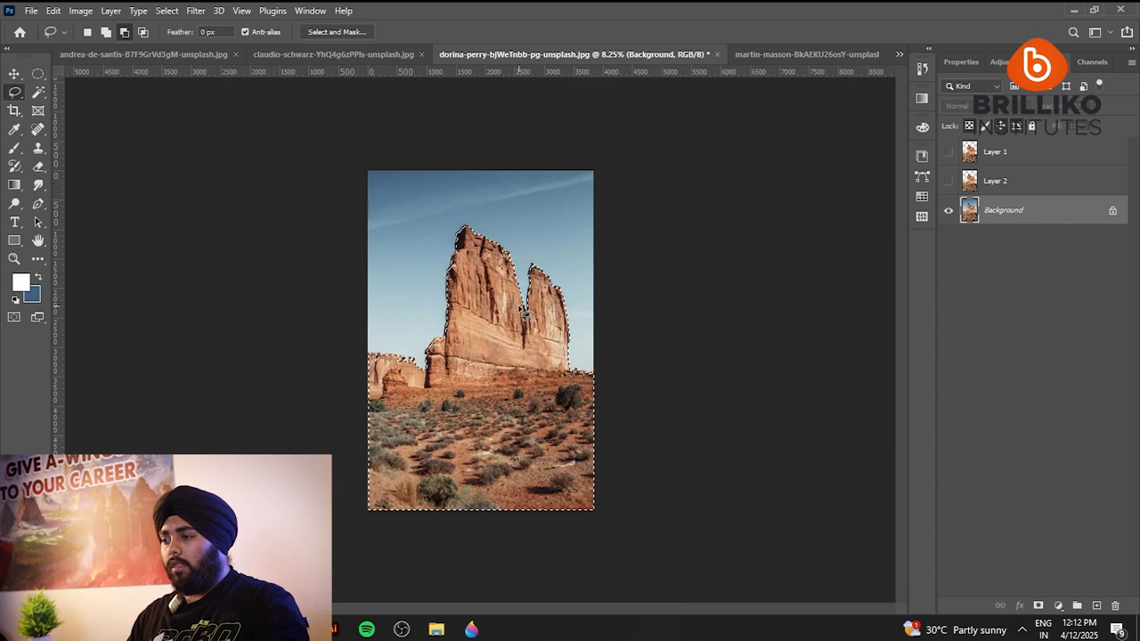
scroll(518, 306, up, 1)
key(ctrl+j)
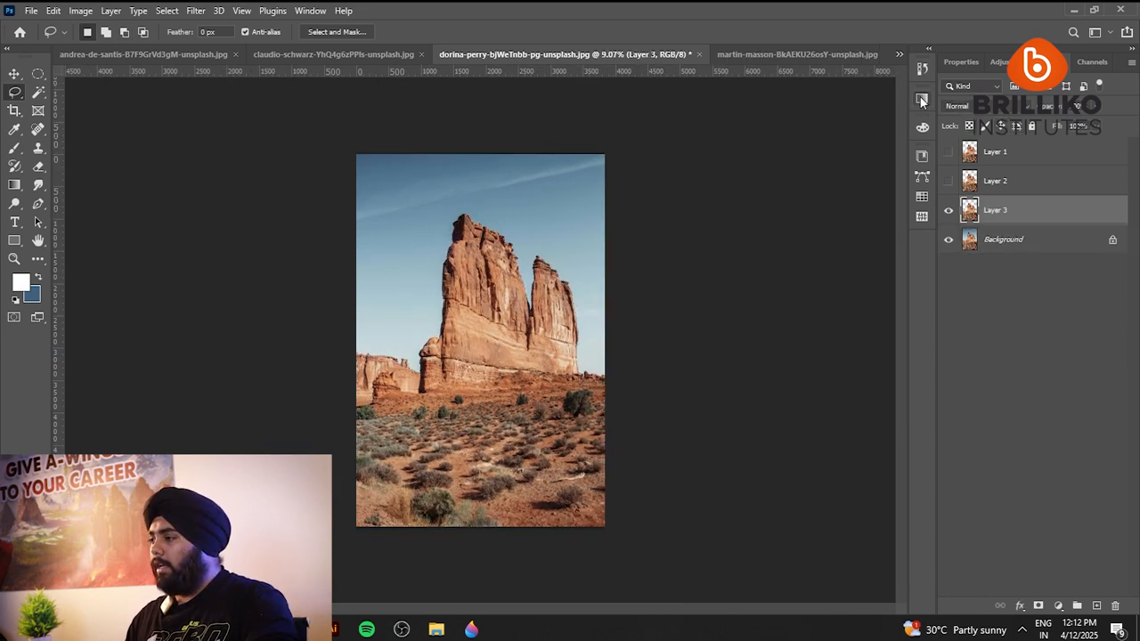
click(950, 239)
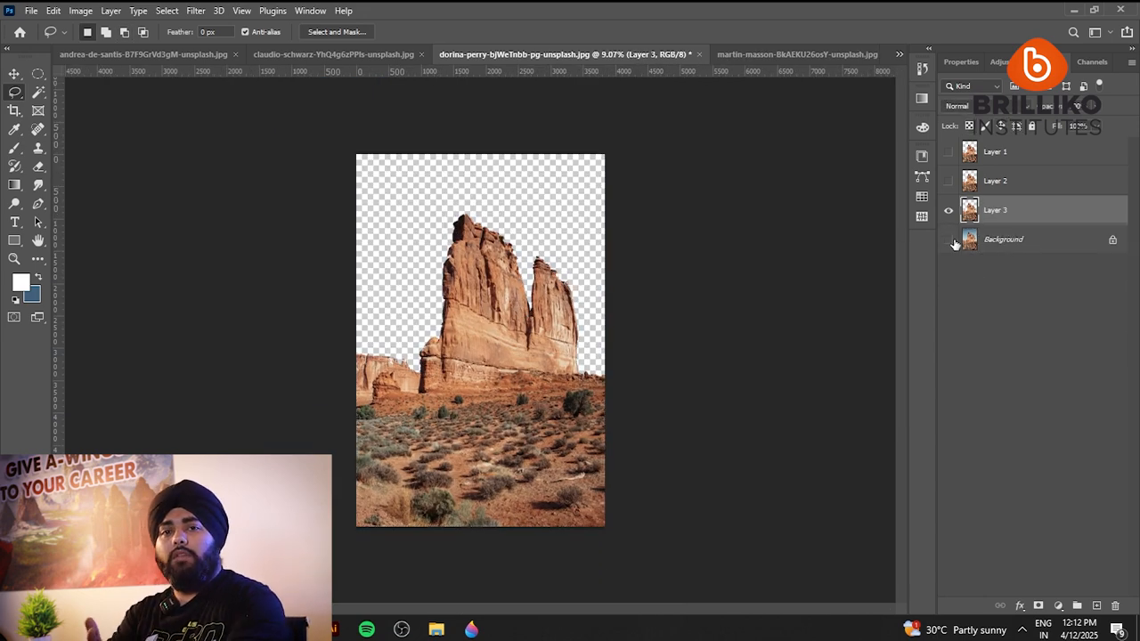